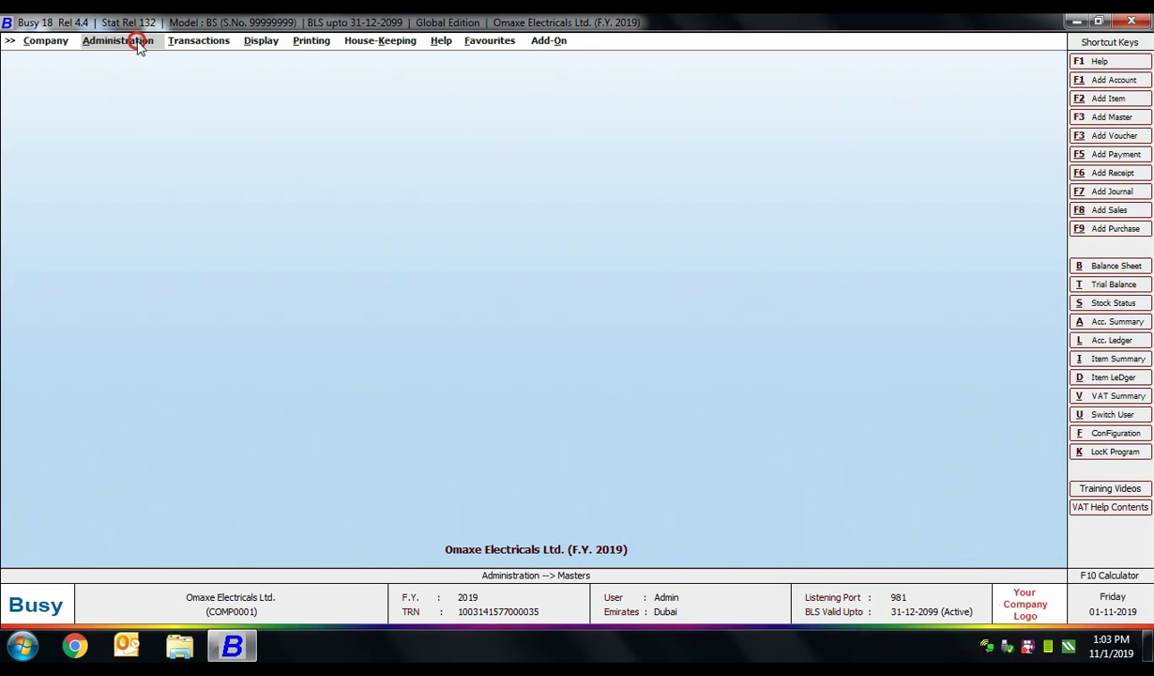
View the existing sale types offered for modification and quit the list.
{"action": "left_click", "coordinate": [127, 40]}
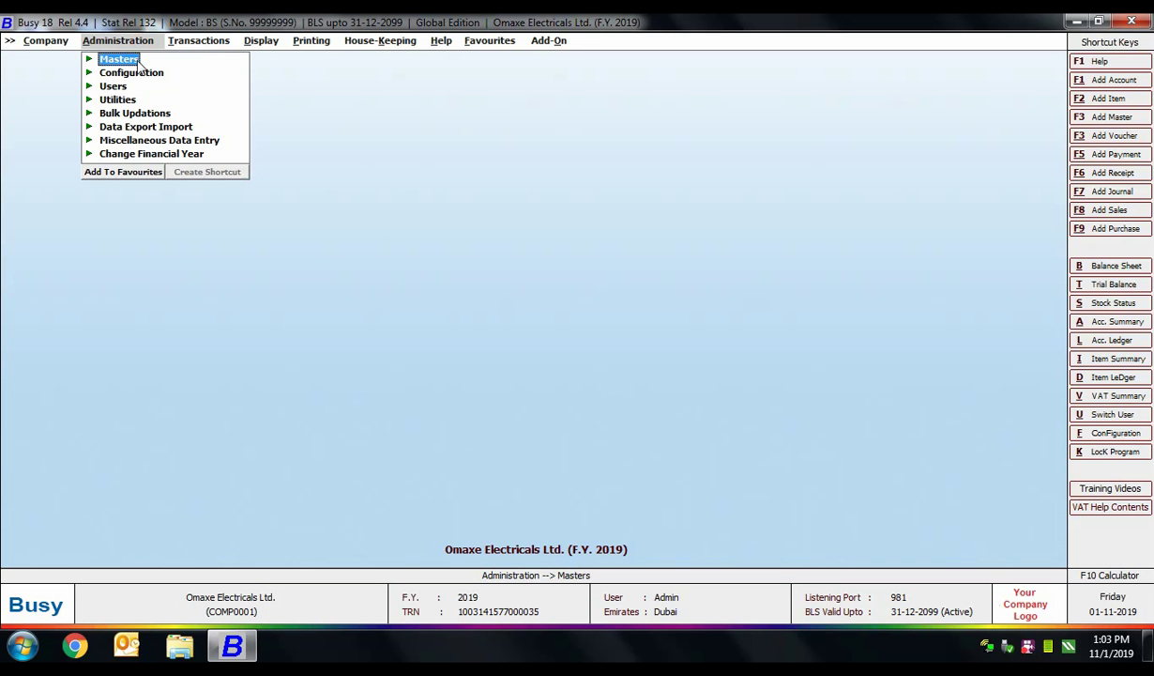
{"action": "left_click", "coordinate": [132, 58]}
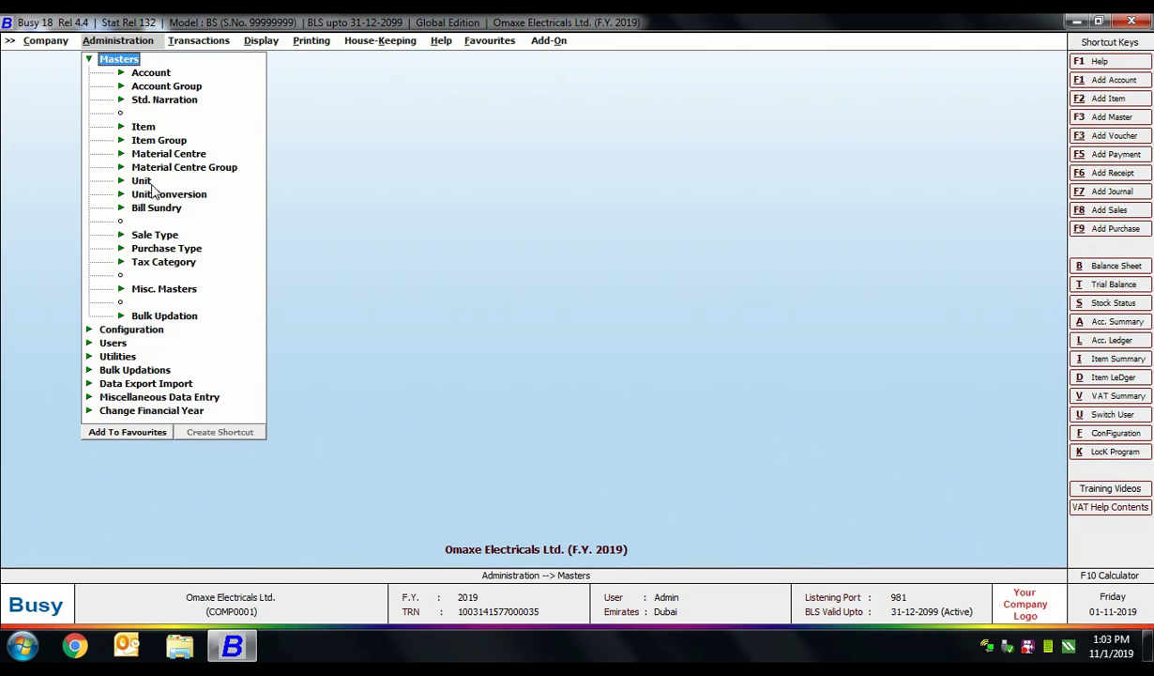
{"action": "left_click", "coordinate": [153, 235]}
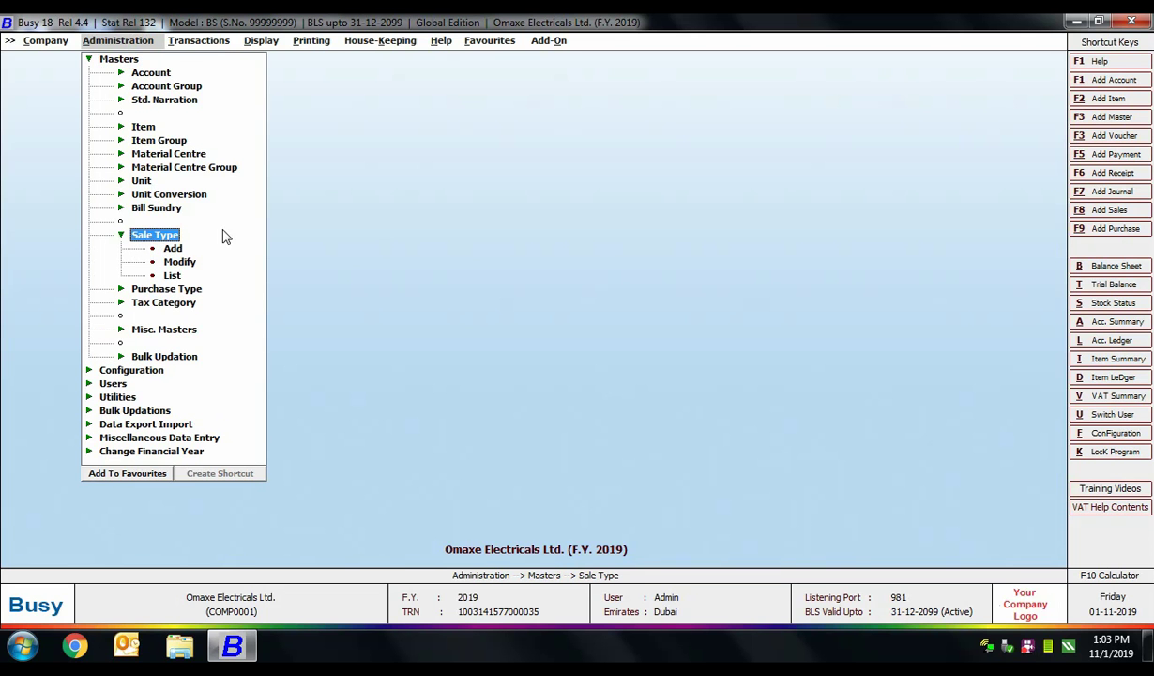
{"action": "left_click", "coordinate": [177, 261]}
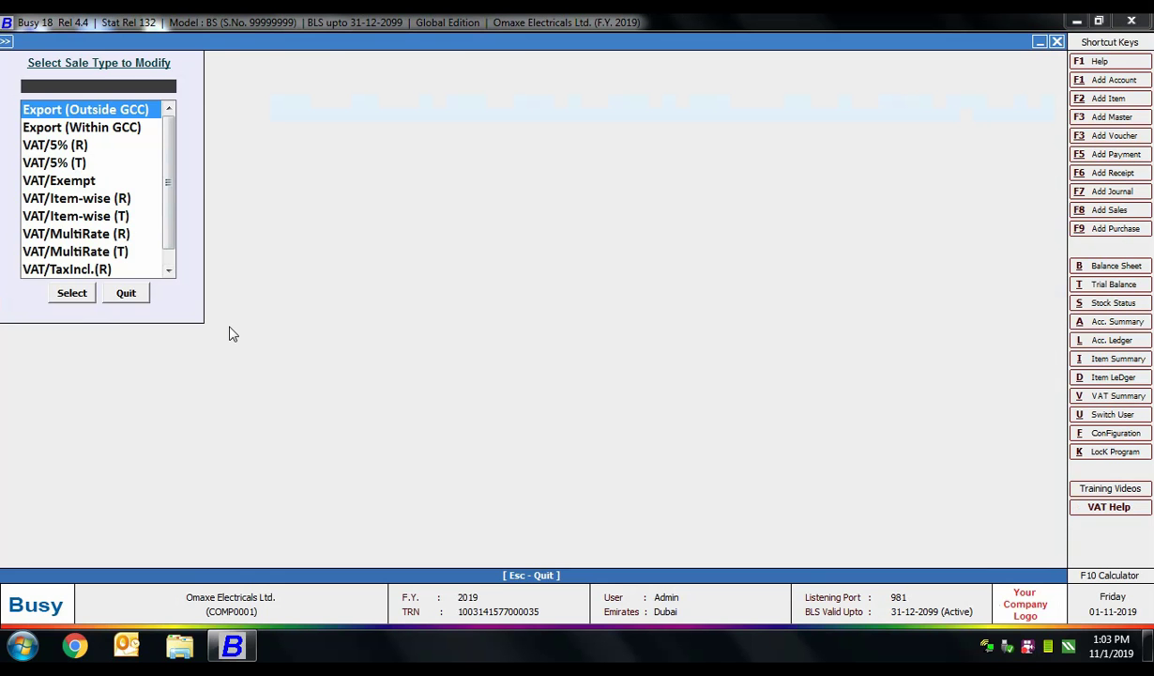
{"action": "left_click", "coordinate": [136, 292]}
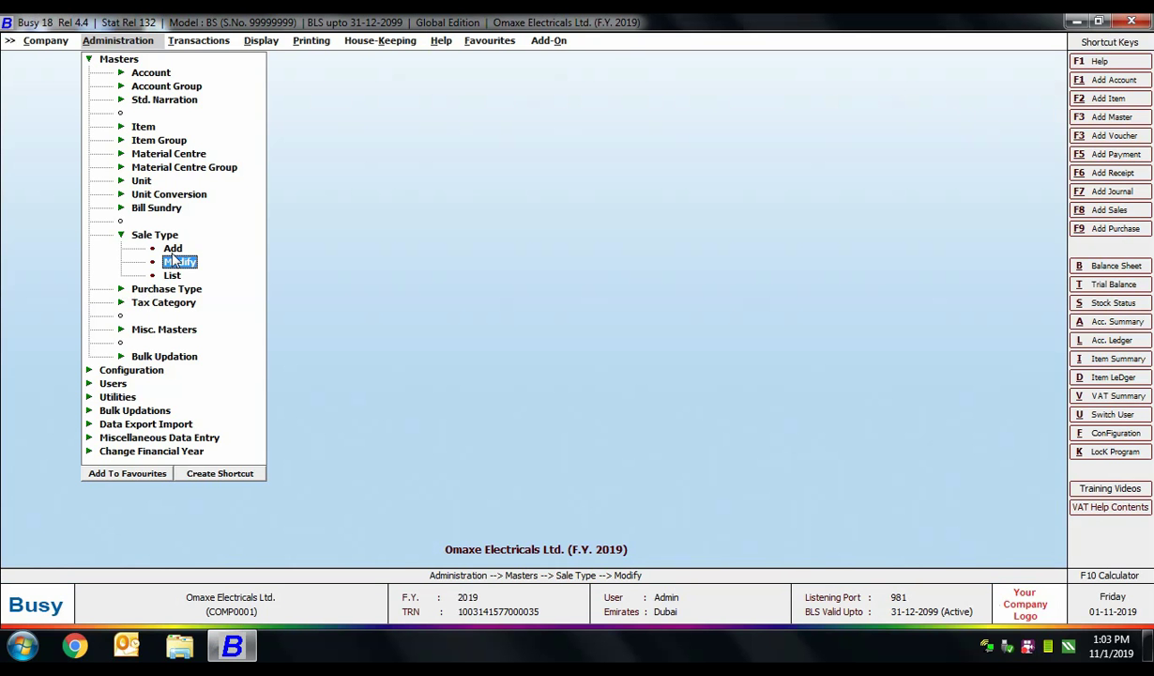
Start adding a new sale type master named "VAT 1 %".
{"action": "left_click", "coordinate": [173, 248]}
{"action": "type", "text": "VAT 1 %"}
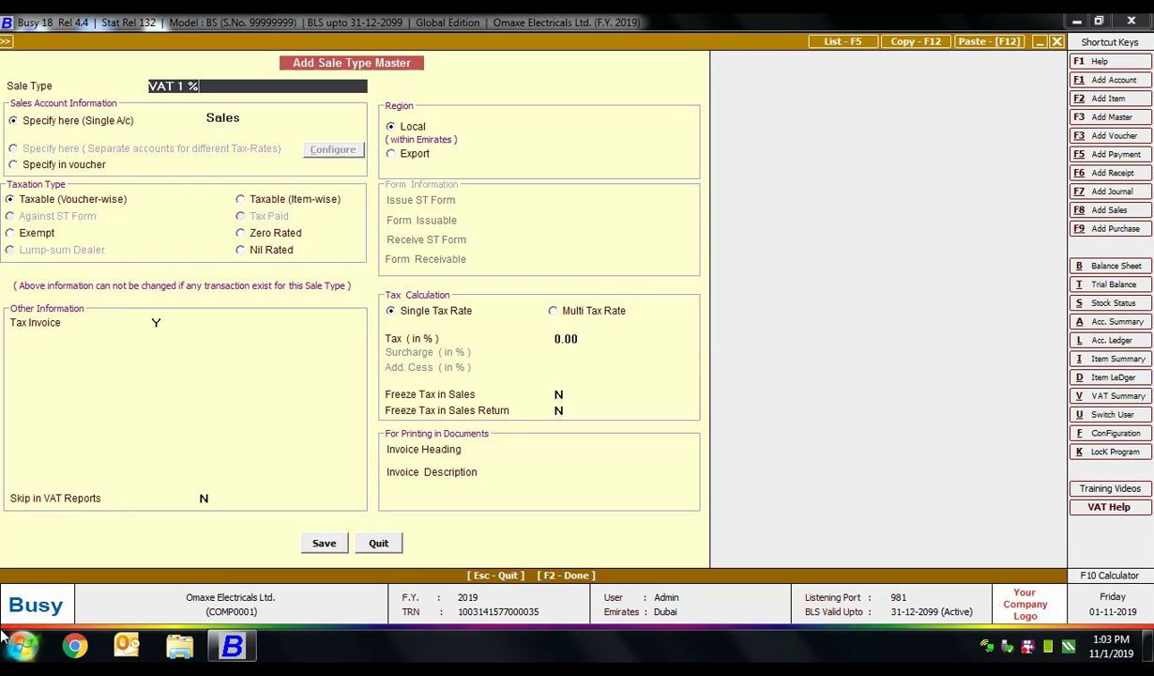
{"action": "key", "text": "Return"}
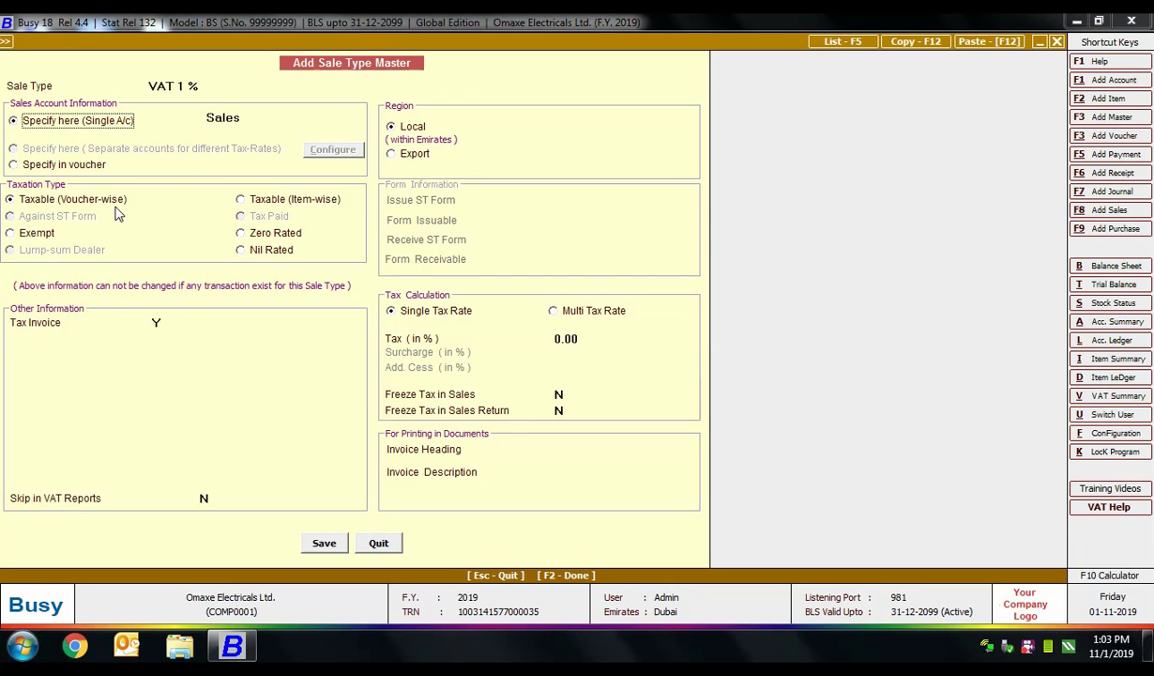
Try the voucher-specified sales account, return to Specify here (Single A/c), and choose the Taxable (Voucher-wise) taxation type.
{"action": "left_click", "coordinate": [283, 119]}
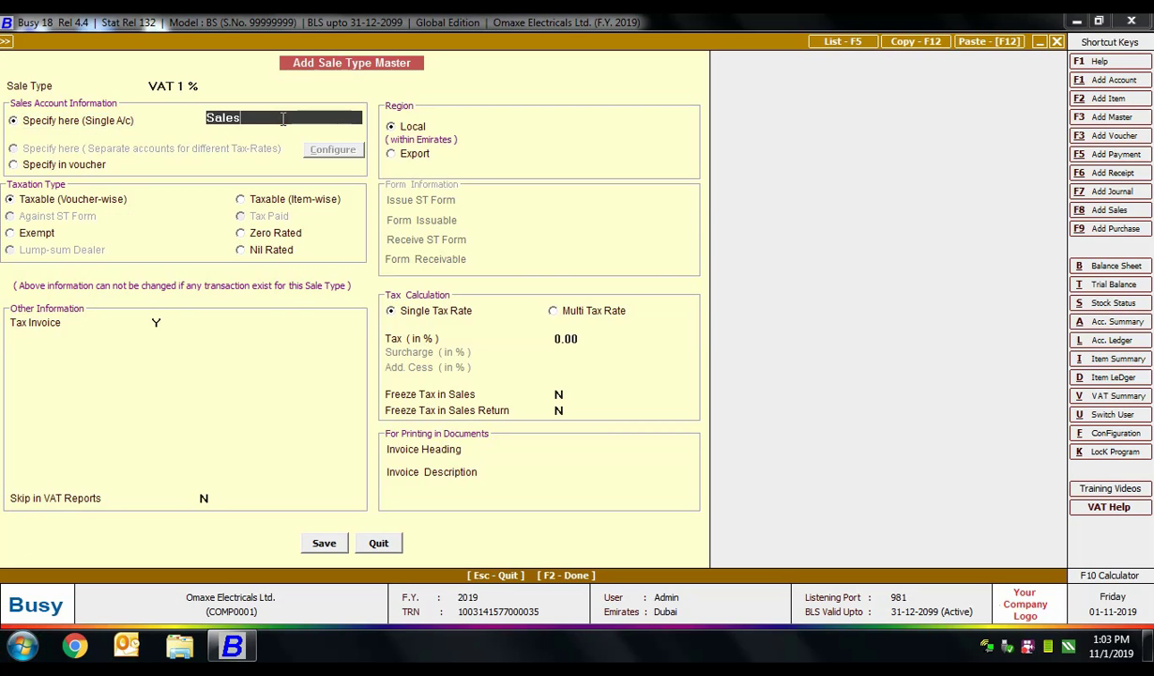
{"action": "left_click", "coordinate": [64, 166]}
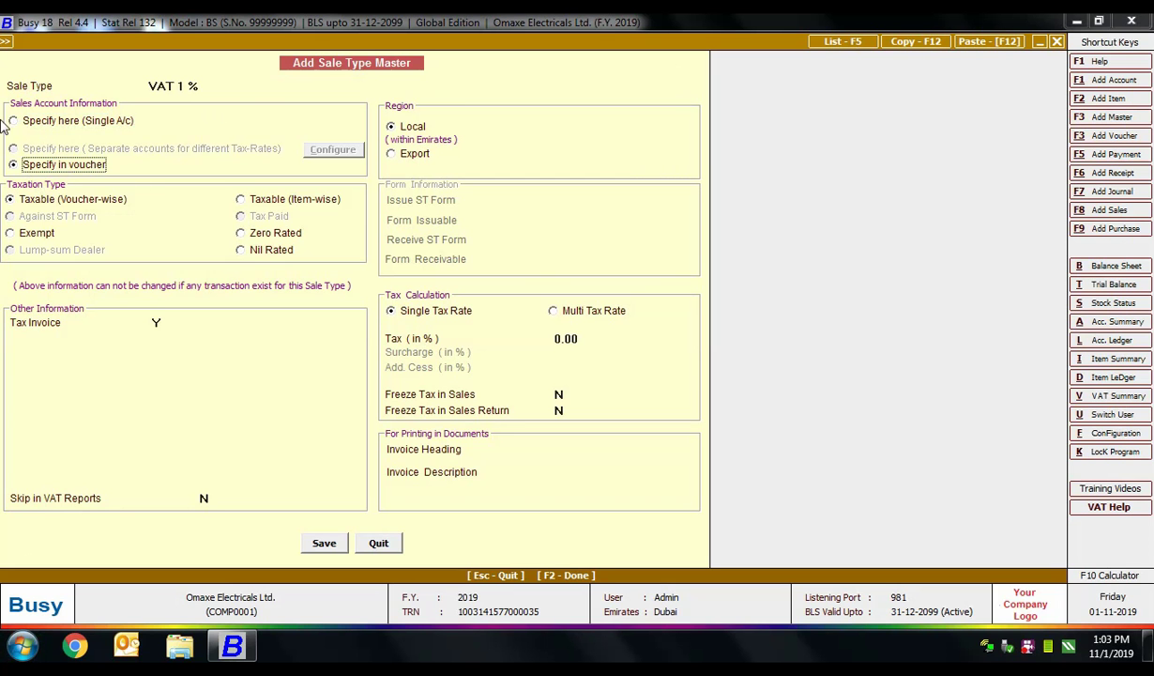
{"action": "left_click", "coordinate": [58, 122]}
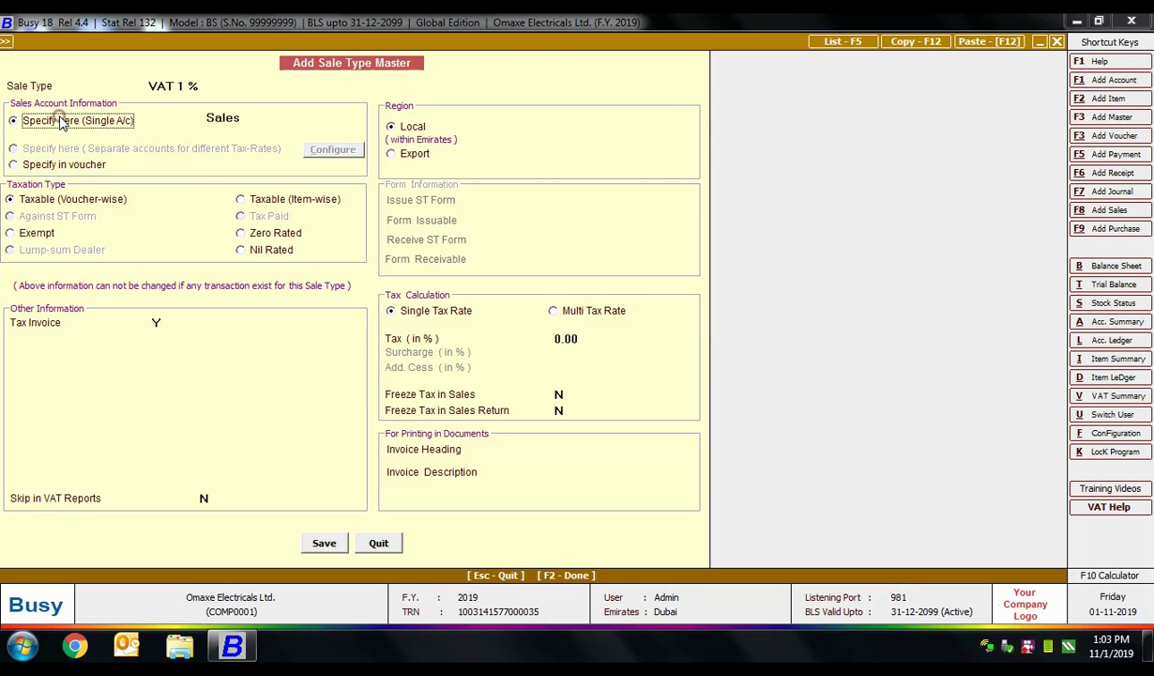
{"action": "left_click", "coordinate": [53, 200]}
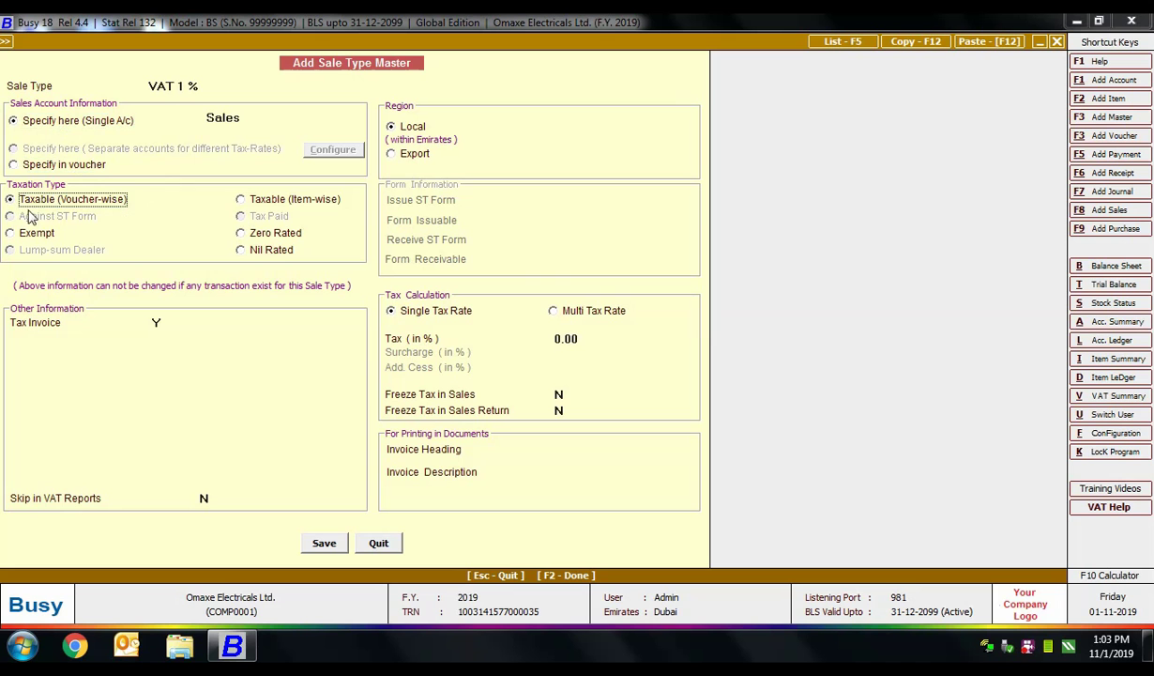
Compare the single and multi tax rate options, choose Single Tax Rate, and set the tax to 1%.
{"action": "left_click", "coordinate": [439, 311]}
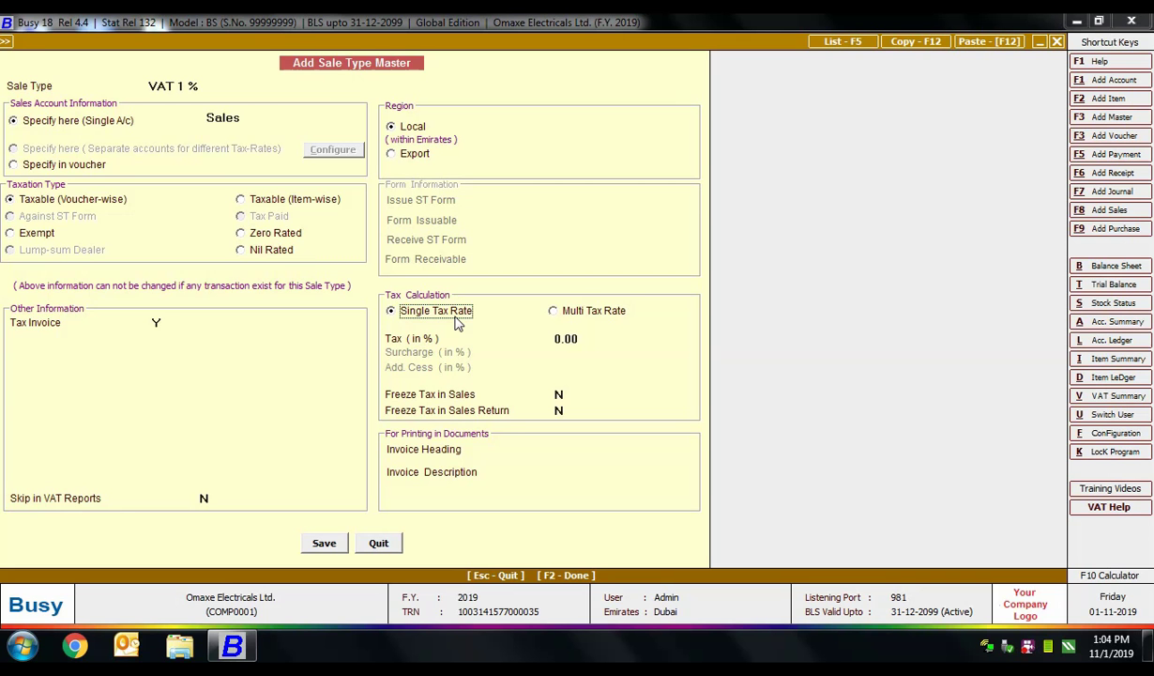
{"action": "left_click", "coordinate": [555, 311]}
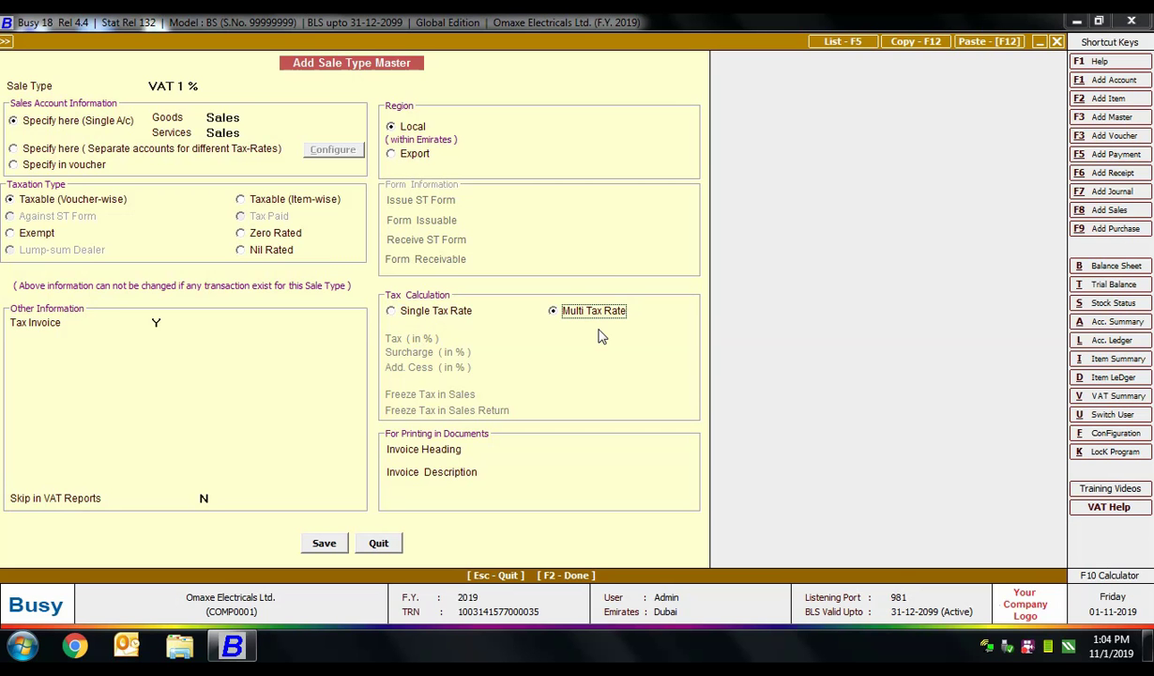
{"action": "left_click", "coordinate": [416, 305]}
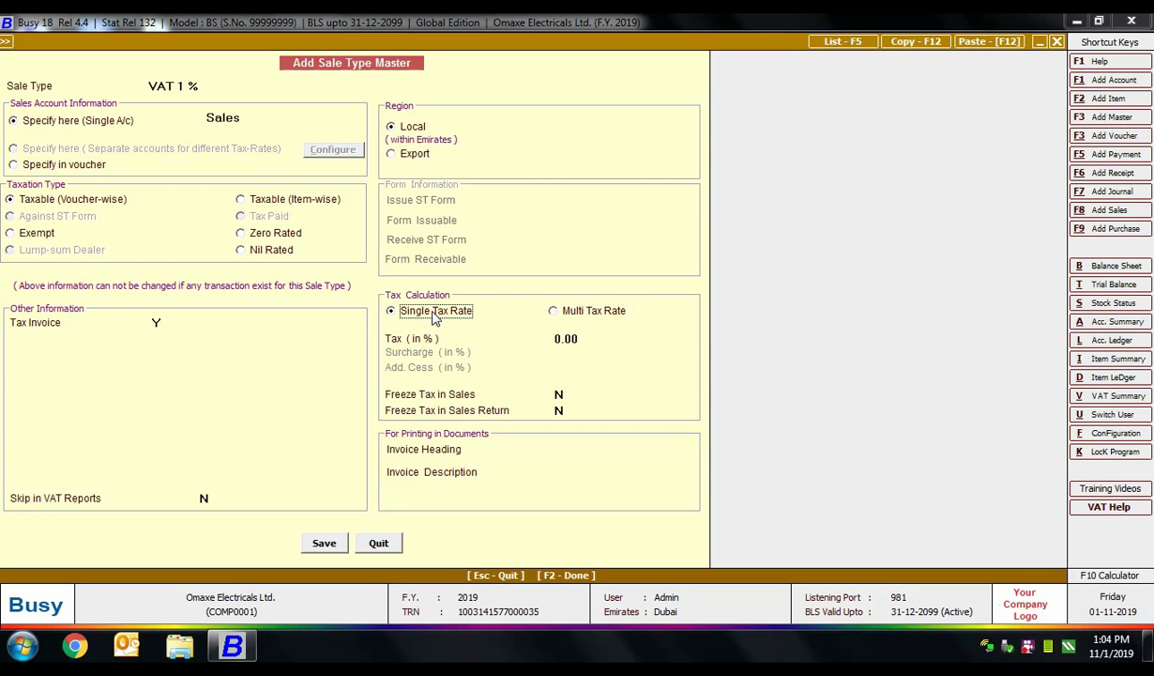
{"action": "left_click", "coordinate": [571, 339]}
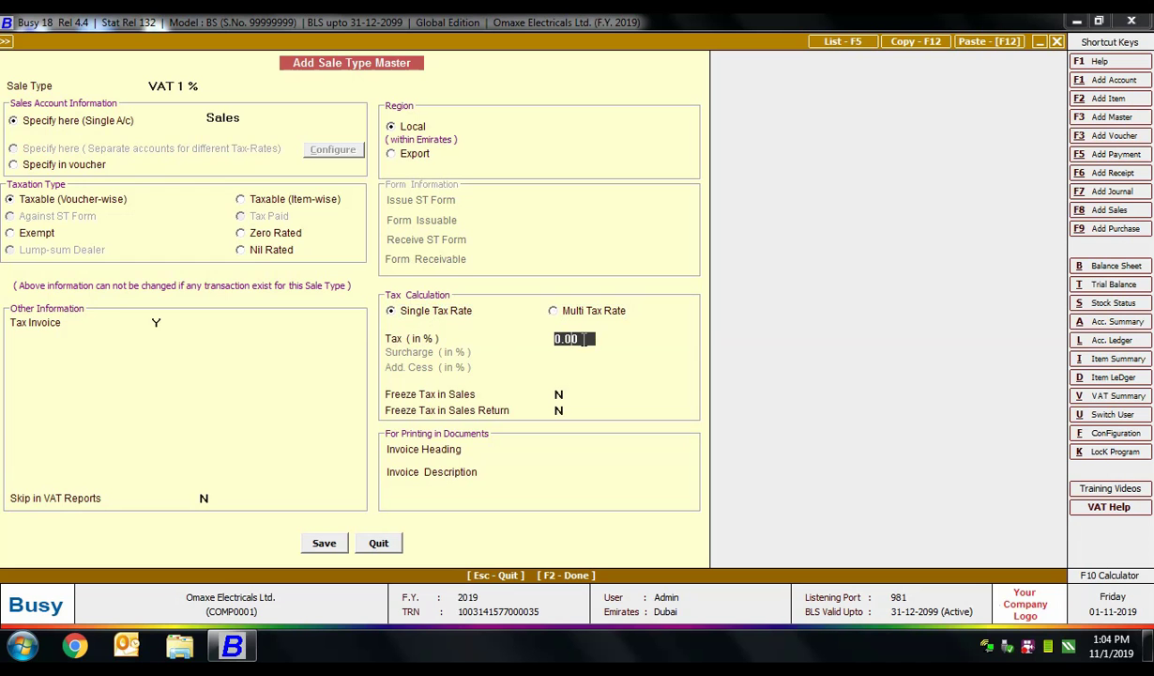
{"action": "type", "text": "1"}
Choose Multi Tax Rate with separate sales accounts for different tax rates, and open the account configuration.
{"action": "left_click", "coordinate": [556, 310]}
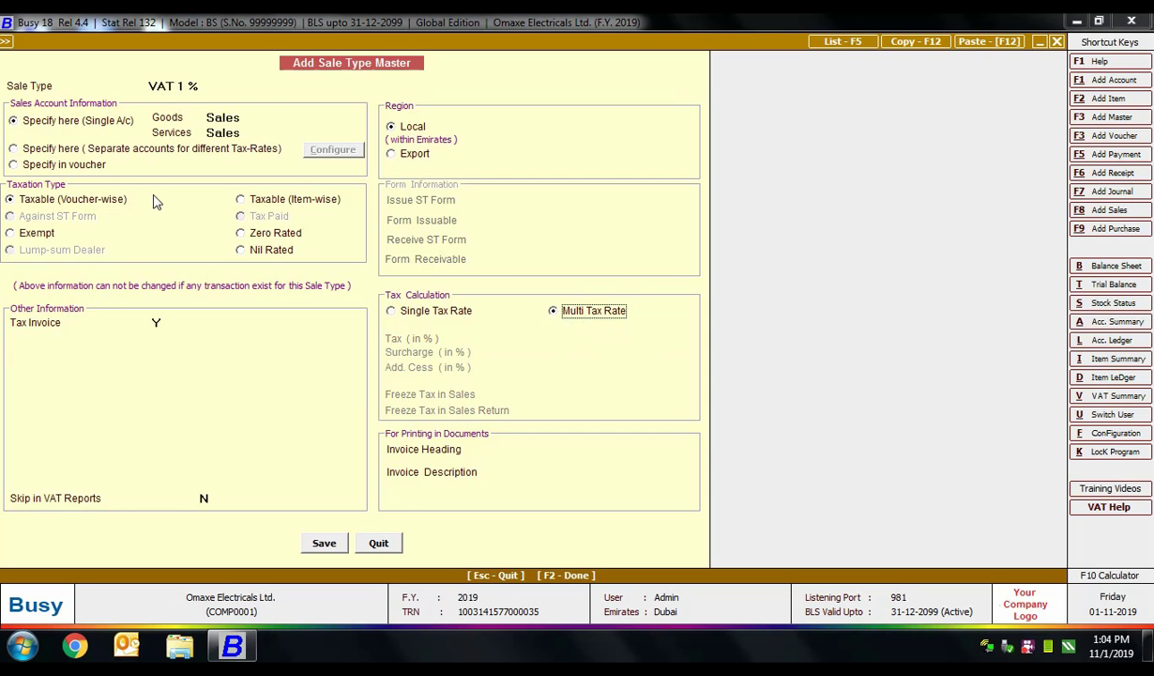
{"action": "left_click", "coordinate": [576, 324]}
{"action": "left_click", "coordinate": [15, 149]}
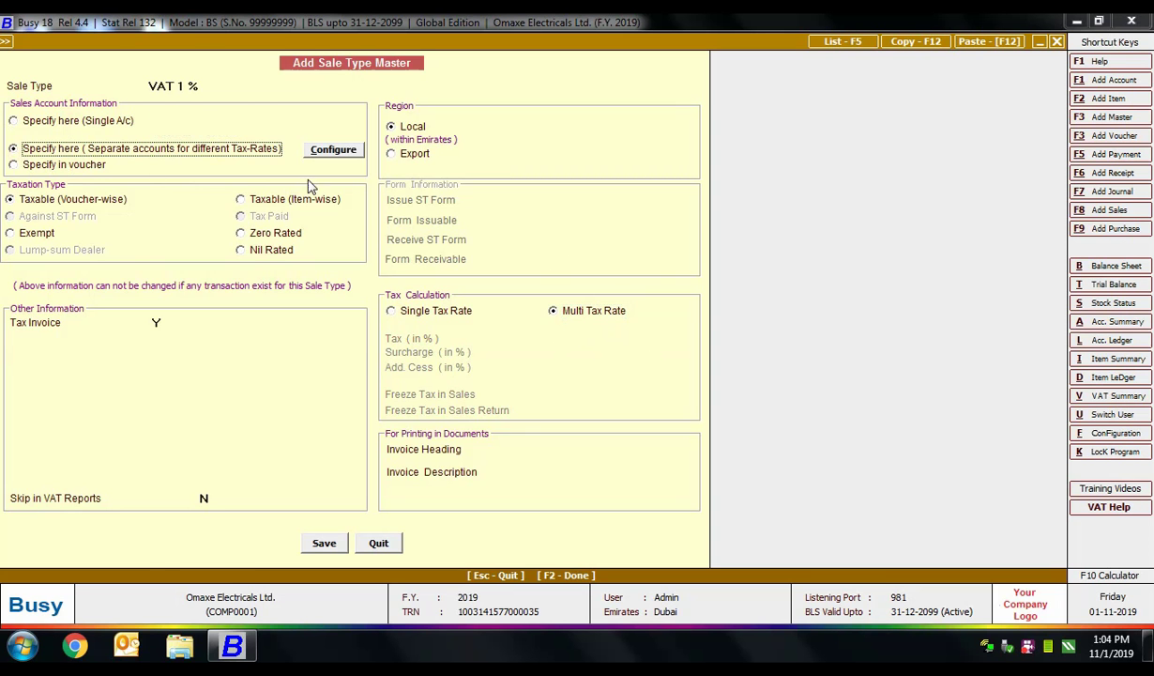
{"action": "left_click", "coordinate": [328, 150]}
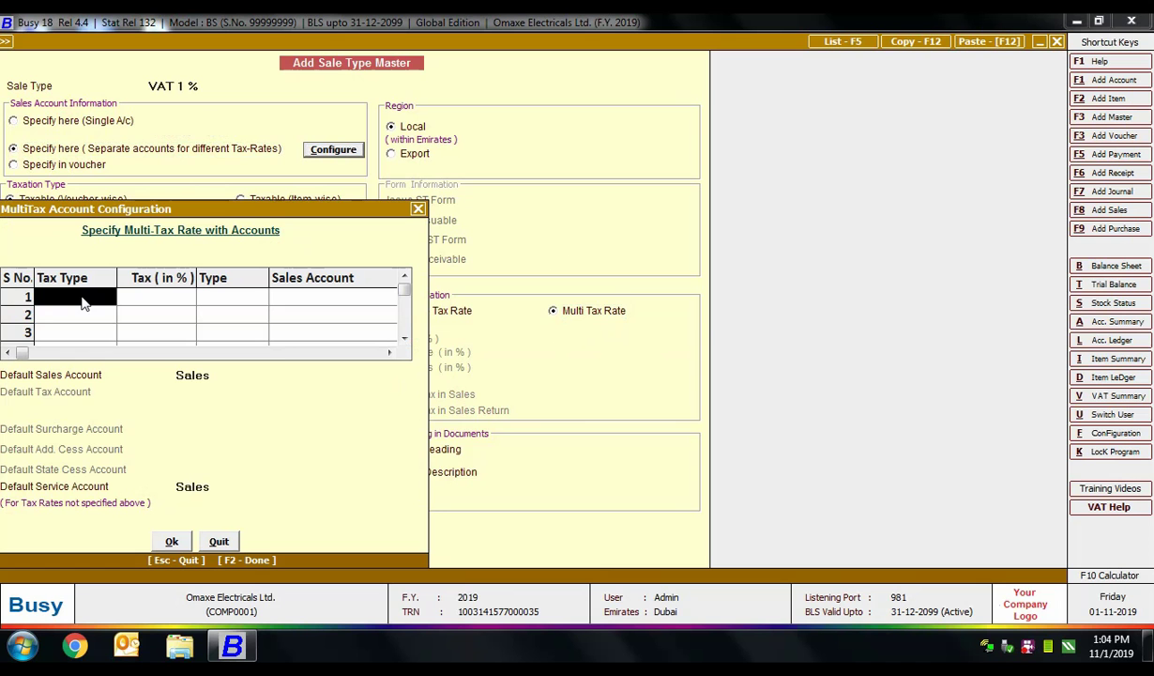
Fill the first multi-tax row with tax type Goods, tax 1% and type Taxable.
{"action": "type", "text": "g"}
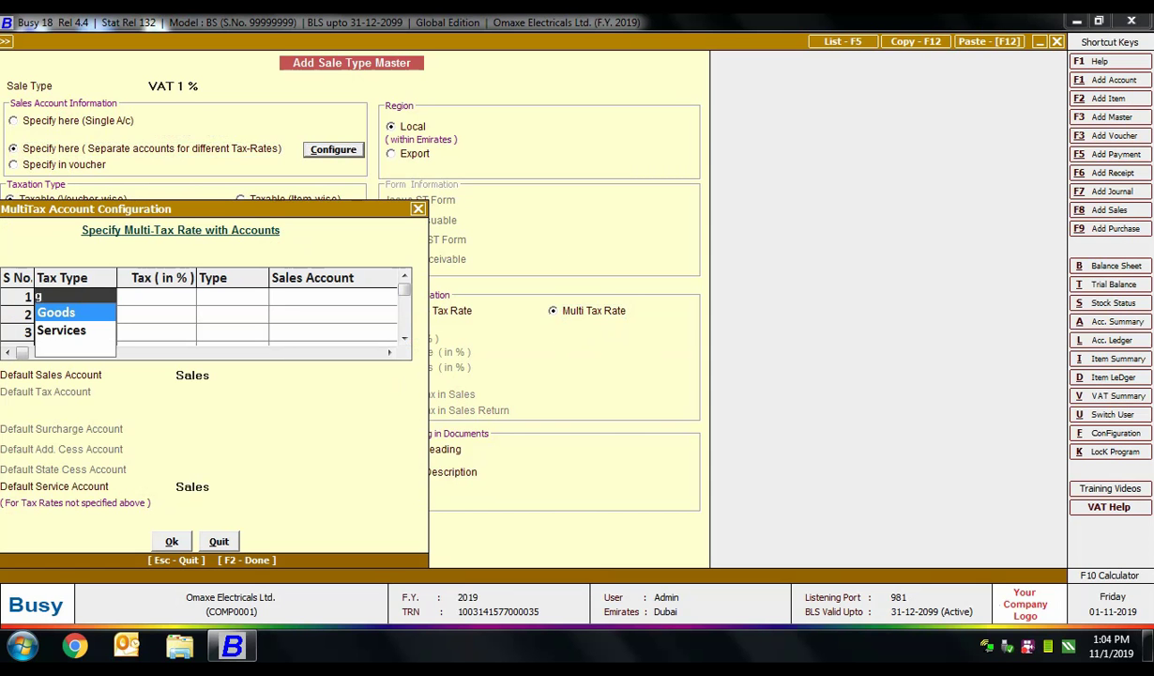
{"action": "key", "text": "Return"}
{"action": "type", "text": "1"}
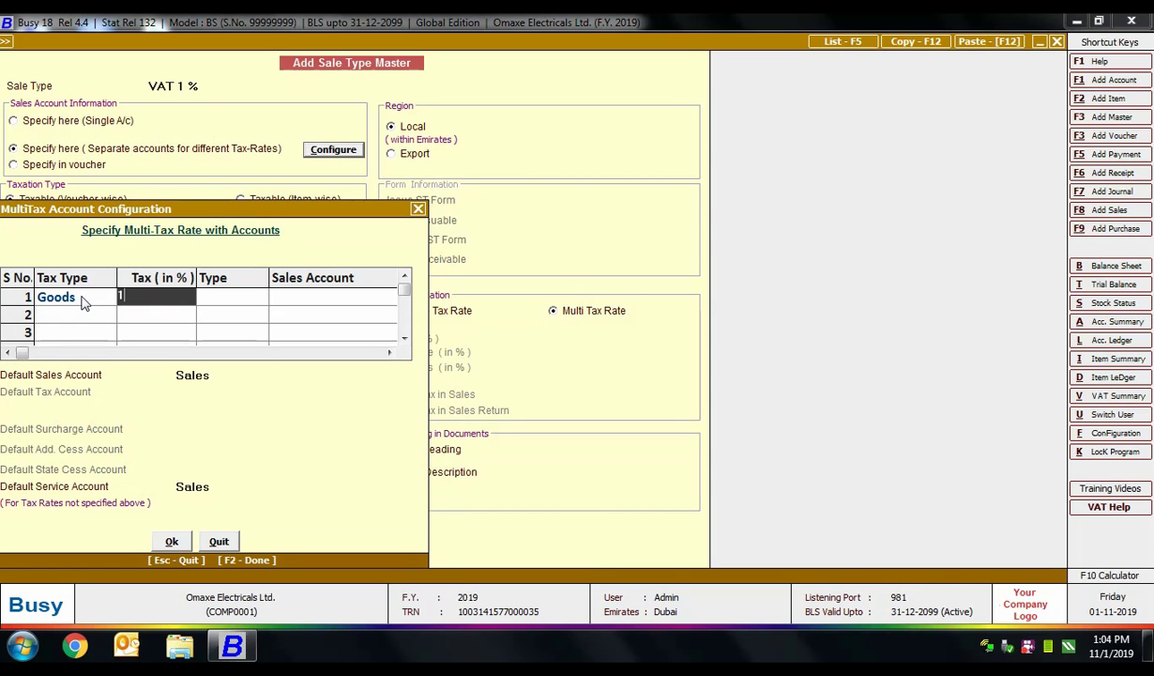
{"action": "key", "text": "Return"}
{"action": "key", "text": "Return"}
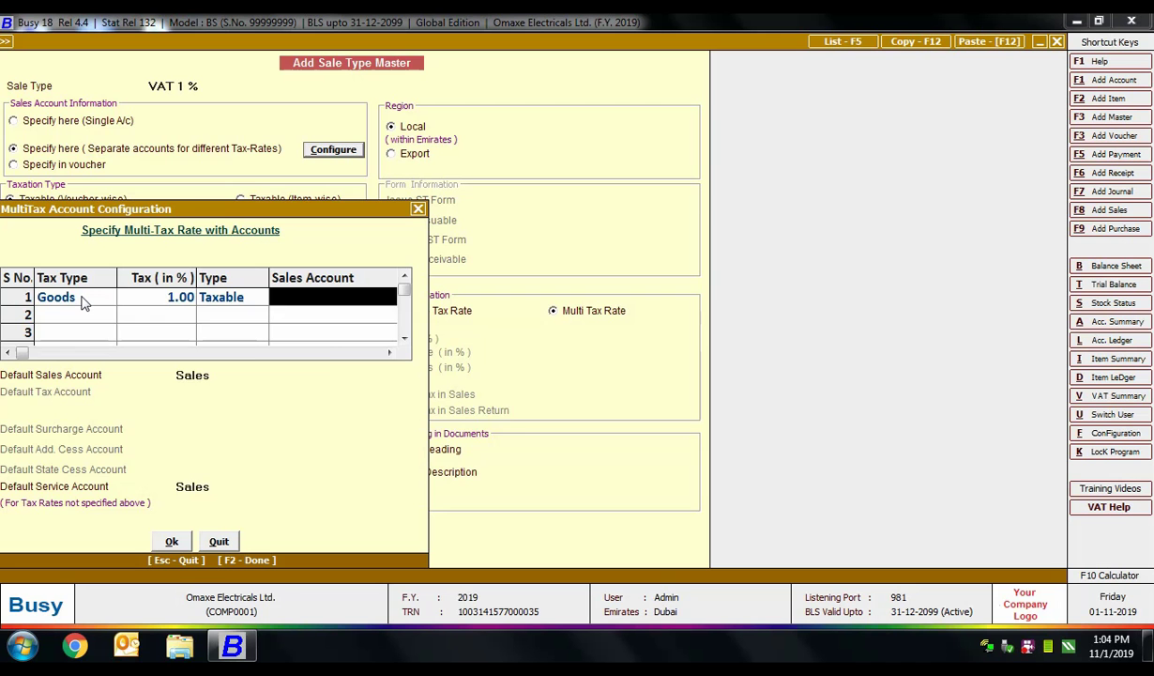
Create an account named Sale@1% in the Sale group and assign it as the first row's sales account.
{"action": "type", "text": "Sal"}
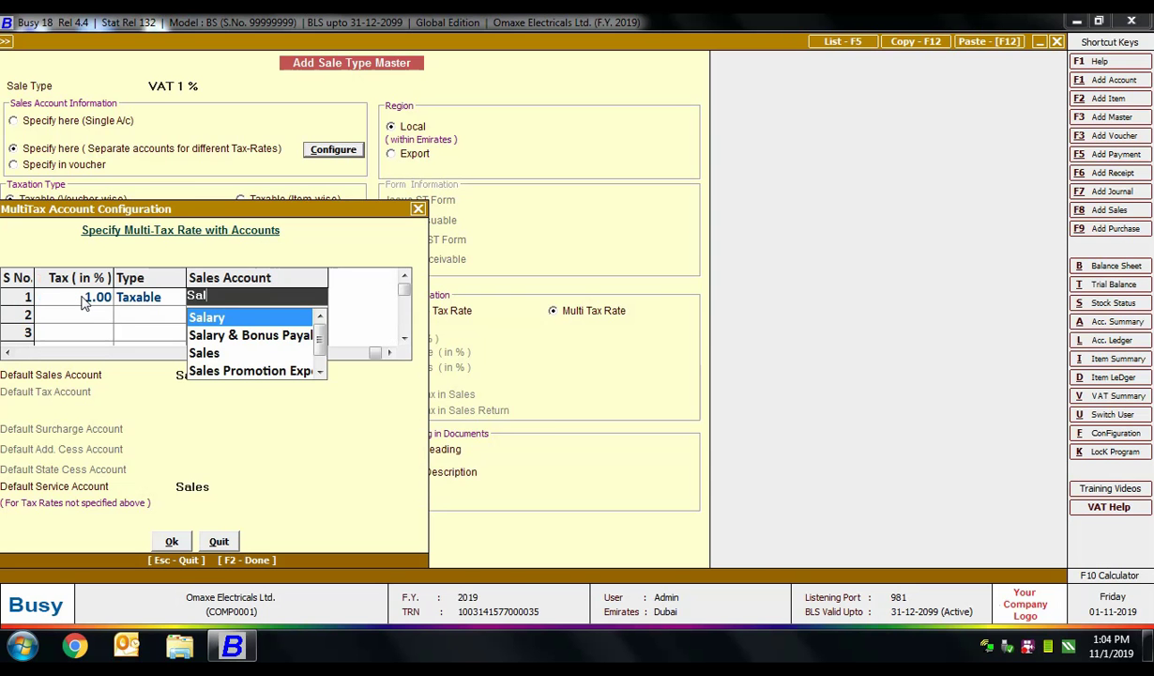
{"action": "key", "text": "Down"}
{"action": "key", "text": "Down"}
{"action": "key", "text": "F3"}
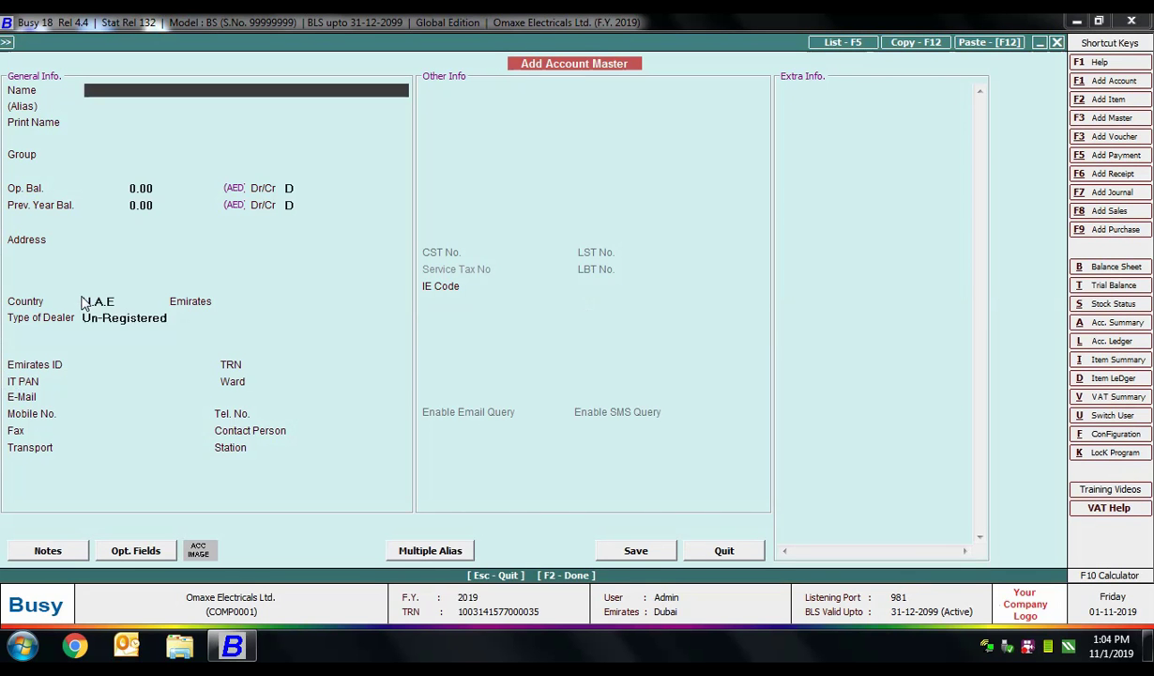
{"action": "type", "text": "e@1%"}
{"action": "key", "text": "Return"}
{"action": "key", "text": "Return"}
{"action": "type", "text": "Sale"}
{"action": "key", "text": "Return"}
{"action": "key", "text": "F2"}
{"action": "key", "text": "Return"}
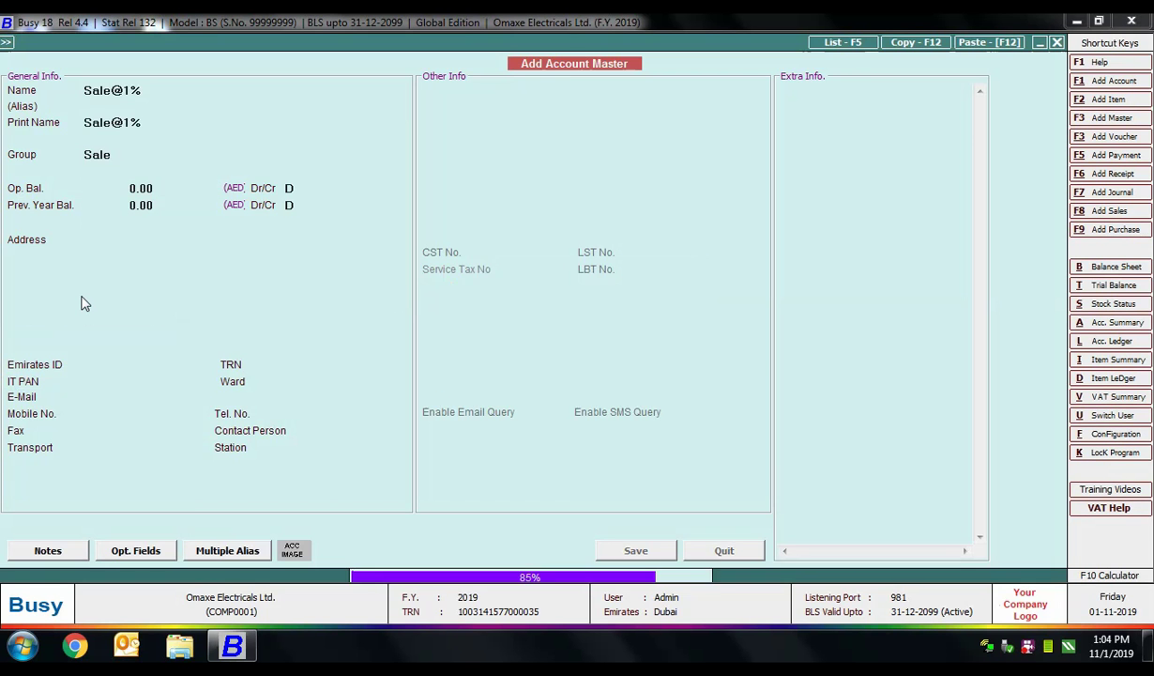
{"action": "key", "text": "Return"}
Fill the second multi-tax row with tax type Goods, tax 5% and type Taxable.
{"action": "type", "text": "go"}
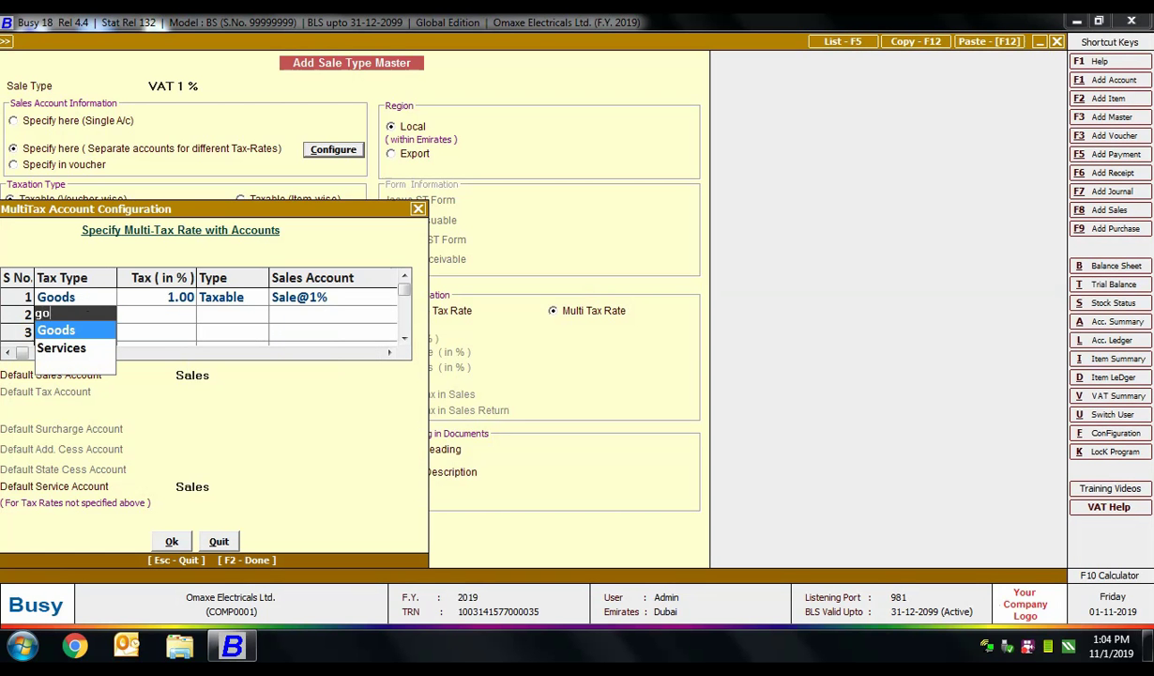
{"action": "key", "text": "Return"}
{"action": "type", "text": "5"}
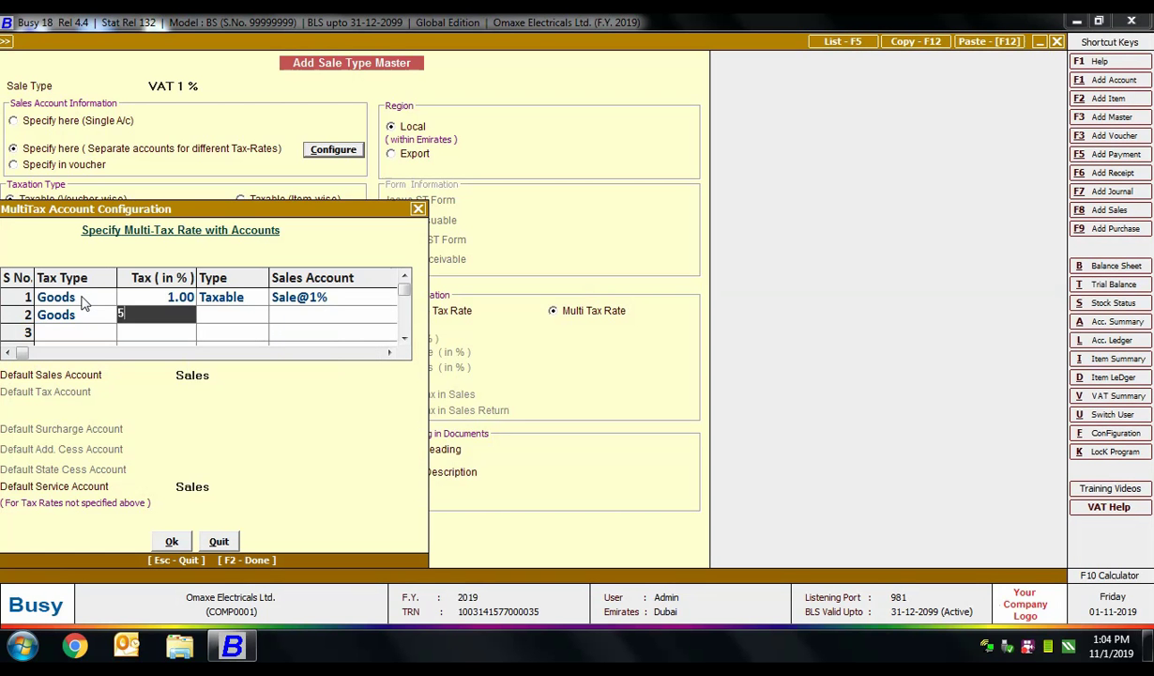
{"action": "key", "text": "Return"}
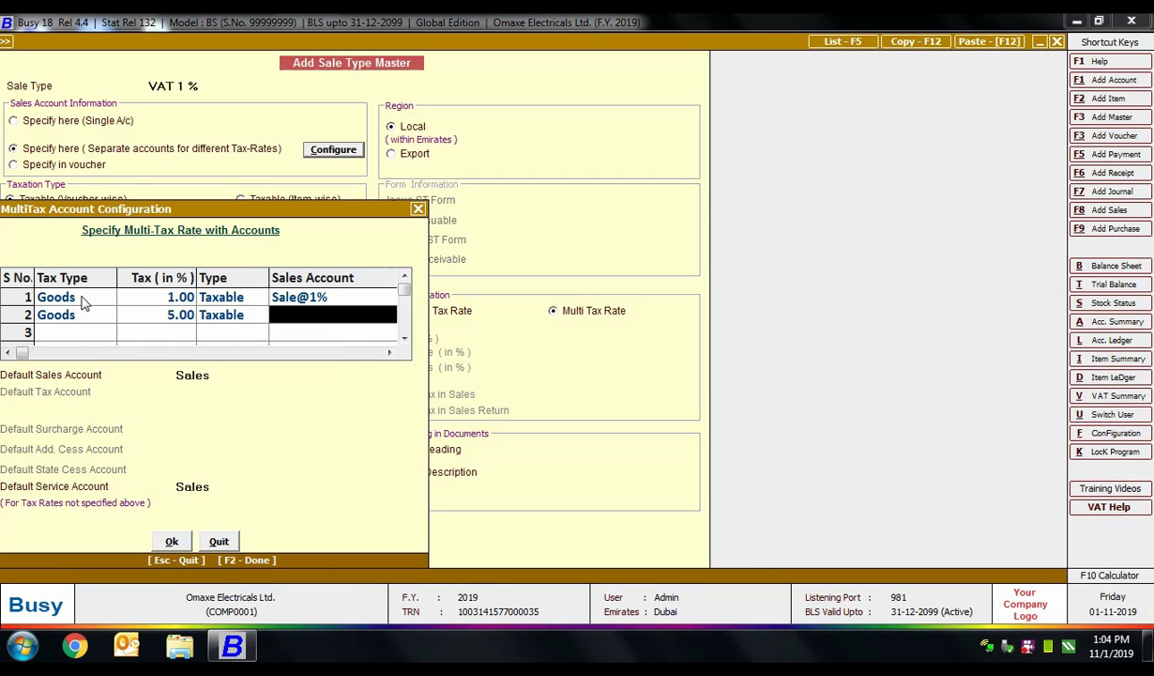
Create an account named Sale@5% in the Sale group and assign it as the second row's sales account.
{"action": "key", "text": "alt+F1"}
{"action": "type", "text": "Sale@"}
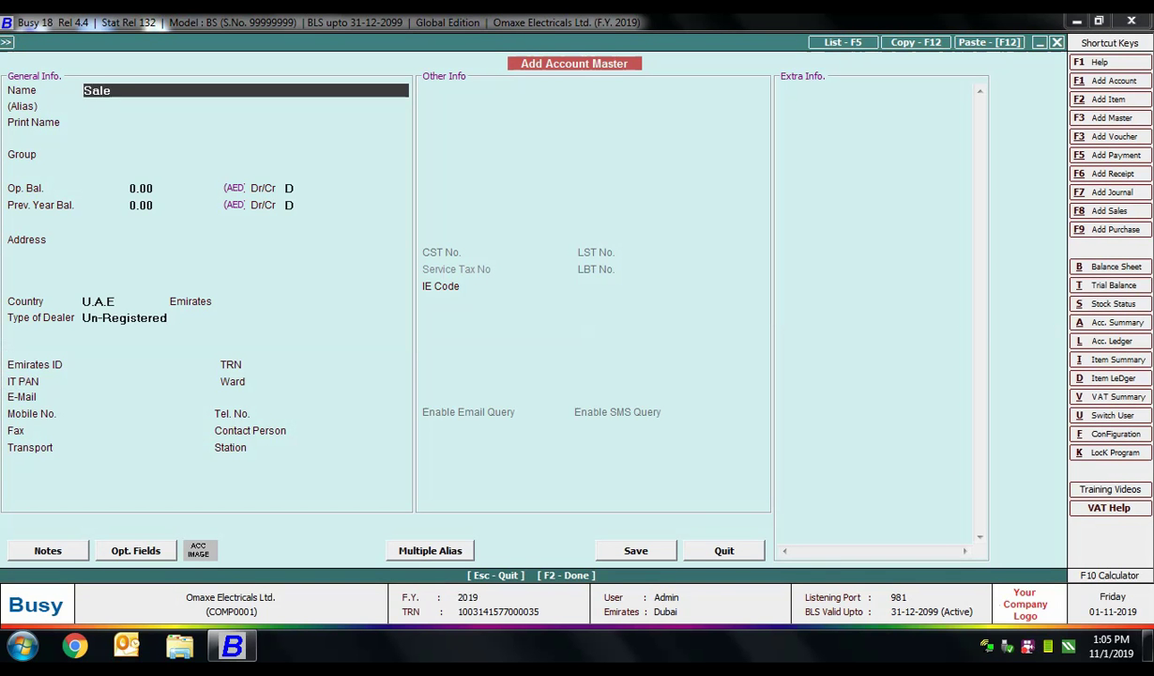
{"action": "type", "text": "%"}
{"action": "key", "text": "Return"}
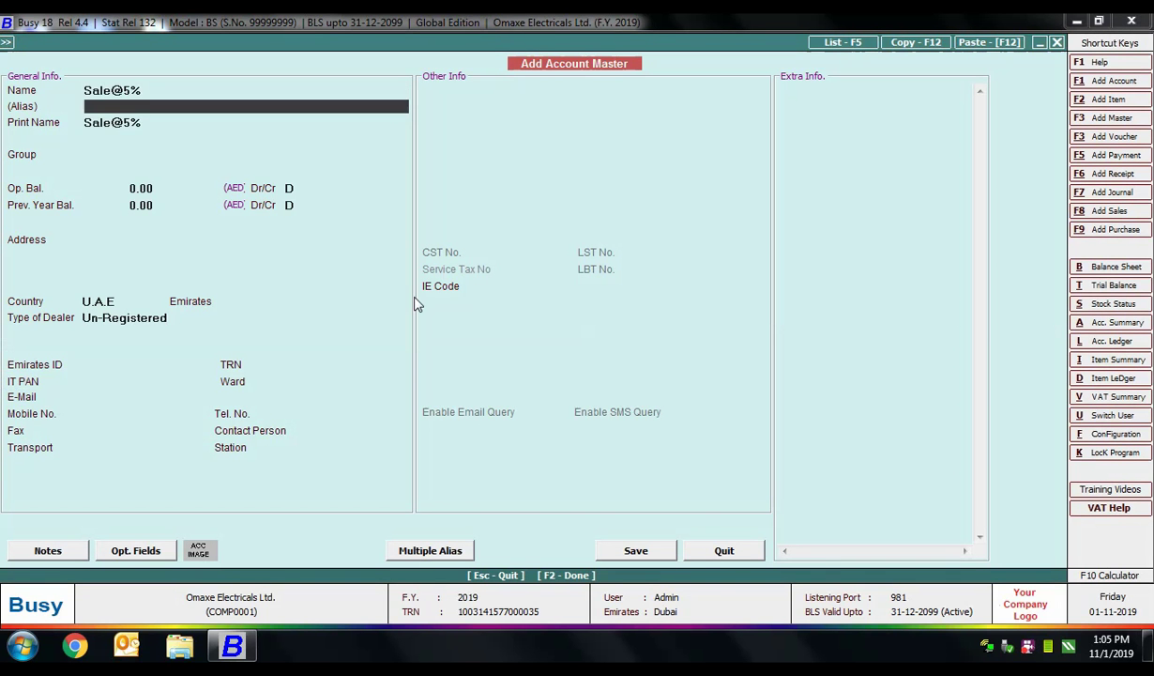
{"action": "key", "text": "Return"}
{"action": "key", "text": "Return"}
{"action": "type", "text": "Sa"}
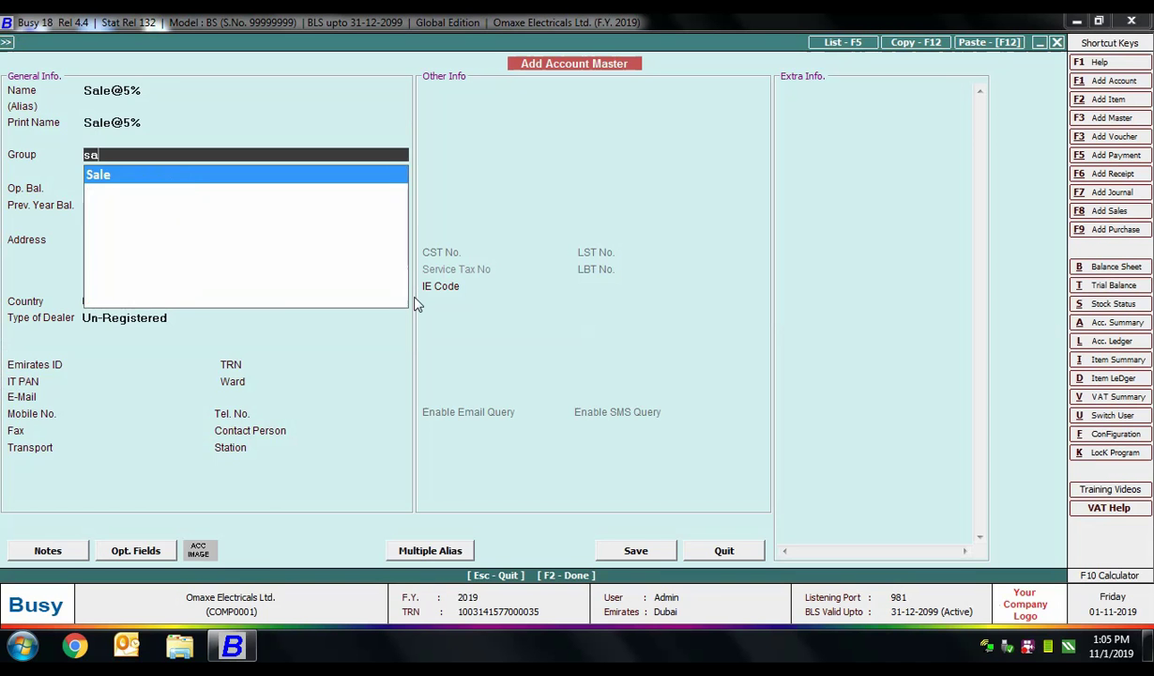
{"action": "key", "text": "Return"}
{"action": "key", "text": "F2"}
{"action": "key", "text": "Return"}
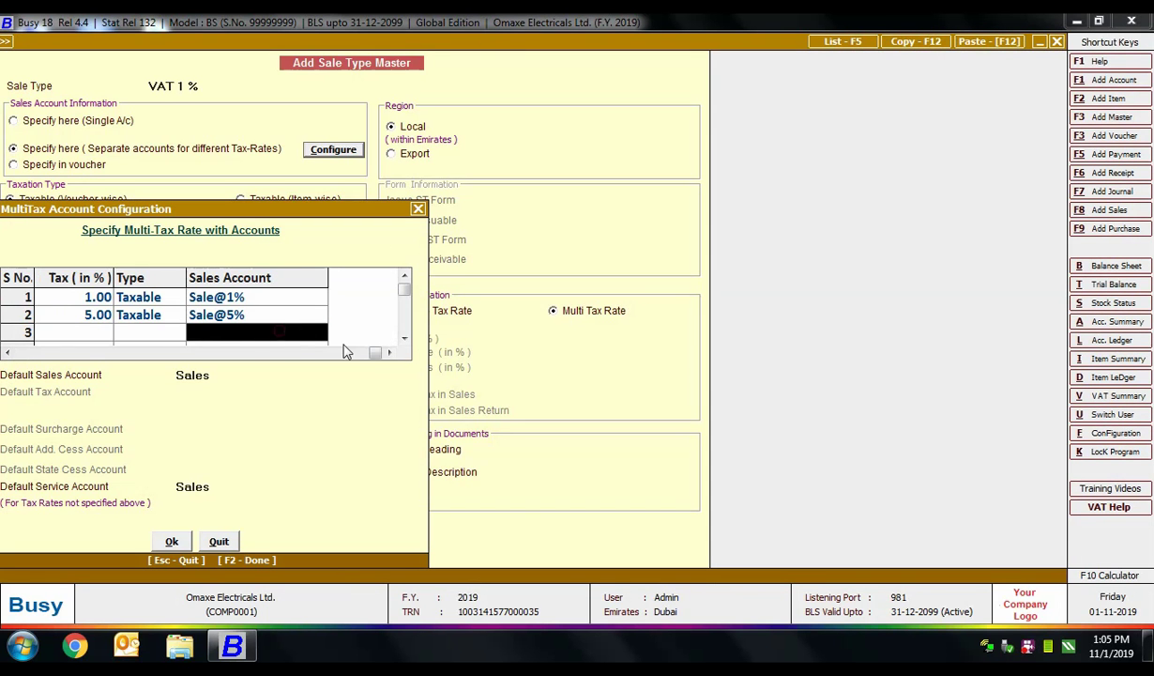
Review the tax type entries in the multi-tax rows and quit the account configuration.
{"action": "left_click", "coordinate": [7, 352]}
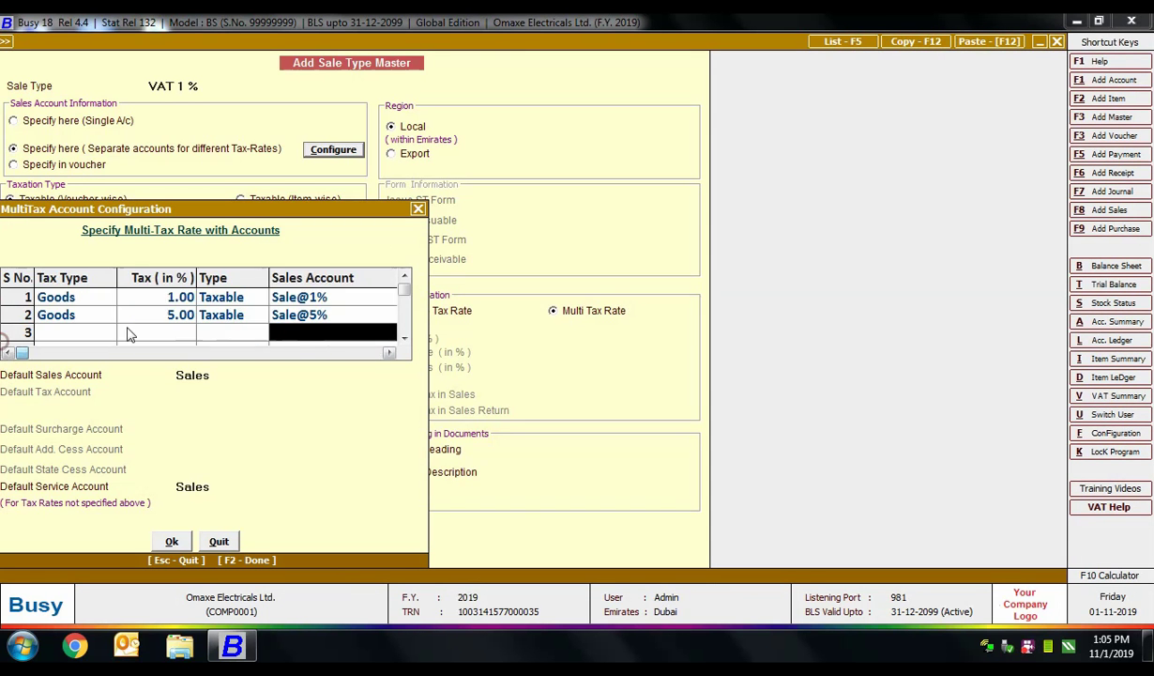
{"action": "left_click", "coordinate": [73, 332]}
{"action": "left_click", "coordinate": [66, 316]}
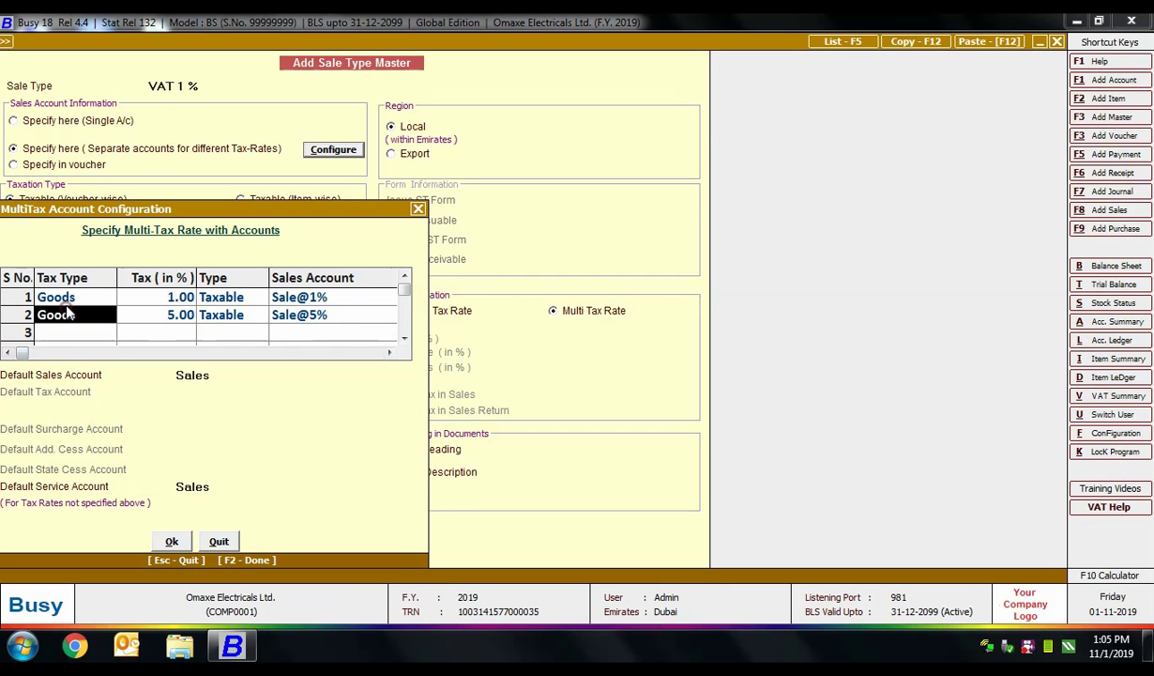
{"action": "left_click", "coordinate": [101, 397]}
{"action": "left_click", "coordinate": [216, 543]}
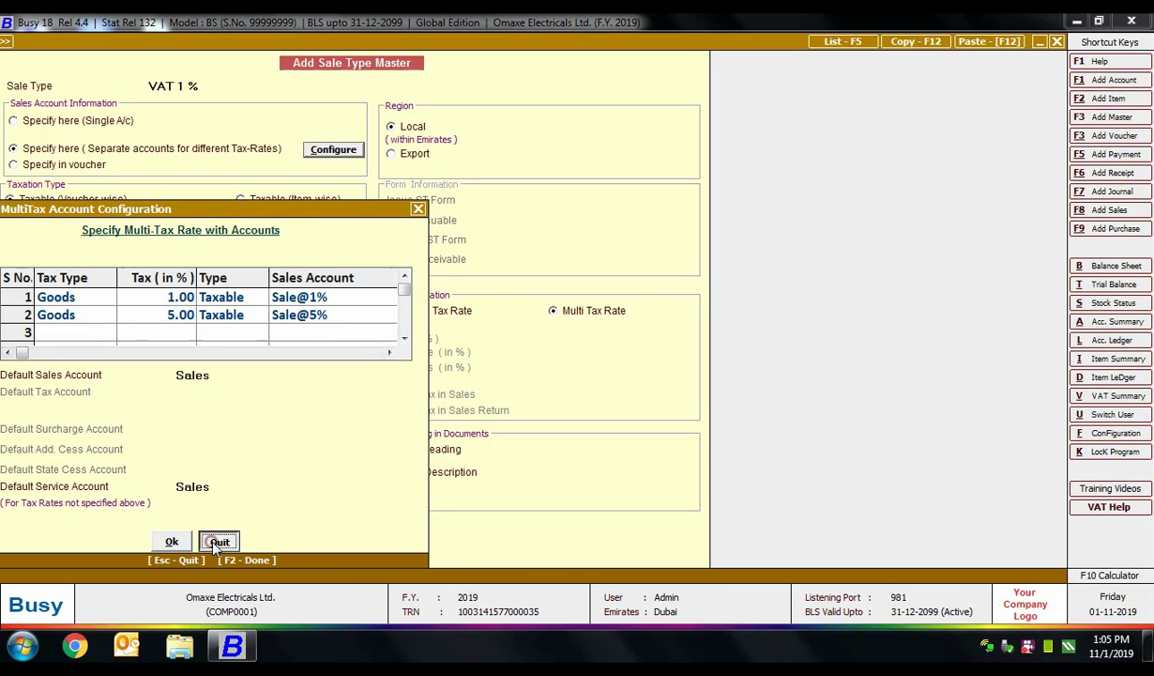
Switch the sale type's taxation type to Taxable (Item-wise).
{"action": "left_click", "coordinate": [261, 200]}
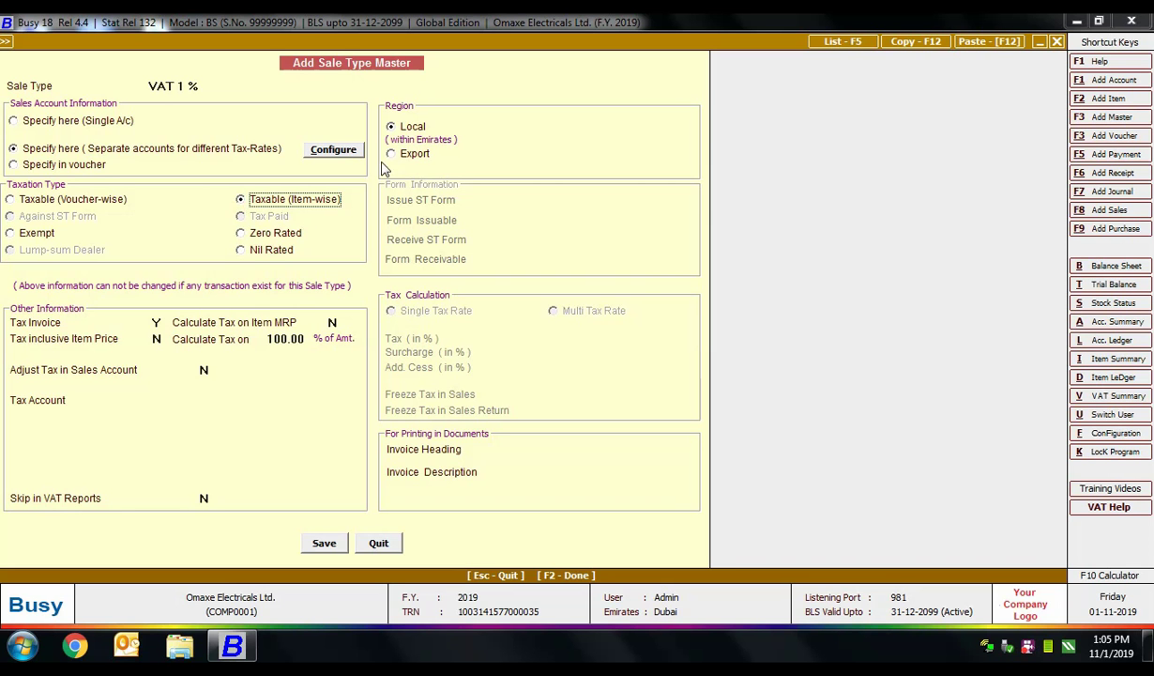
Try Tax inclusive Item Price set to Y, and return it to N.
{"action": "left_click", "coordinate": [156, 322]}
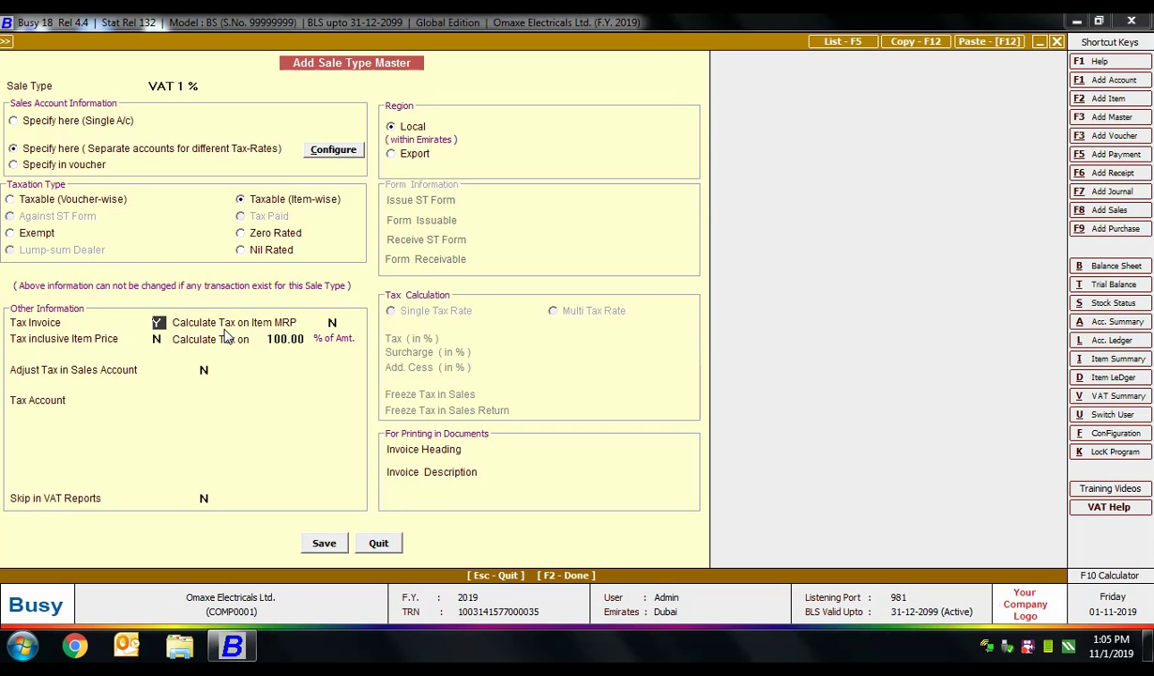
{"action": "key", "text": "Return"}
{"action": "key", "text": "Return"}
{"action": "type", "text": "Y"}
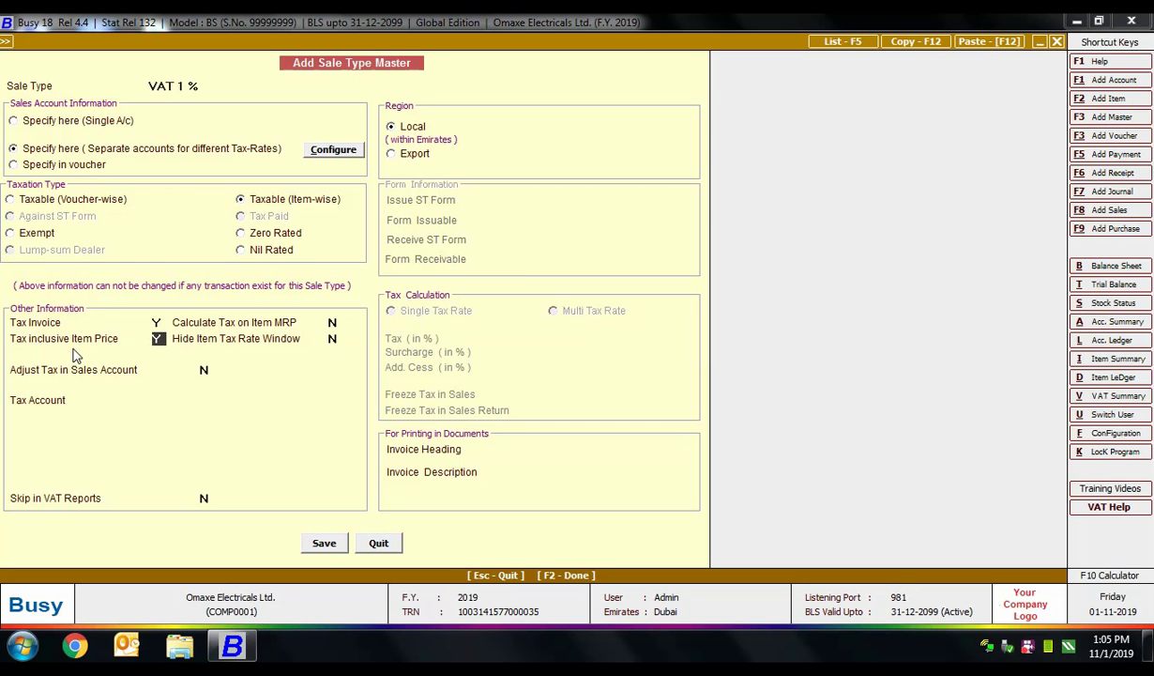
{"action": "key", "text": "Return"}
{"action": "left_click", "coordinate": [156, 339]}
{"action": "key", "text": "n"}
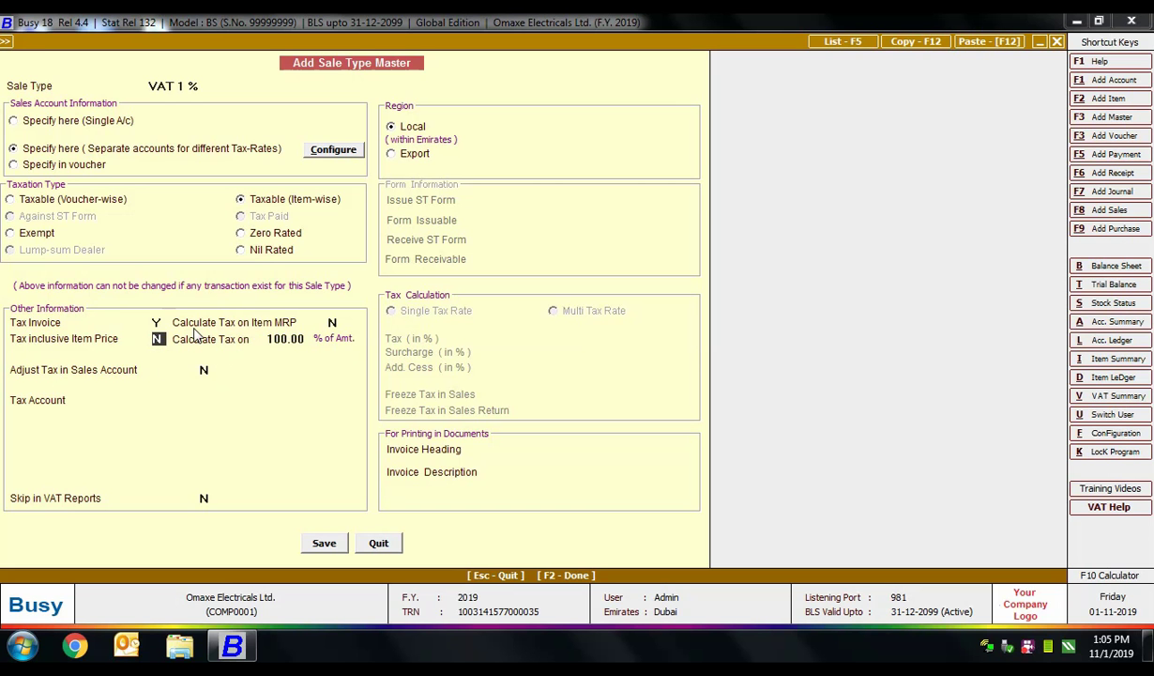
Look up VAT accounts for the Tax Account and return to the Adjust Tax in Sales Account option.
{"action": "key", "text": "Return"}
{"action": "key", "text": "Return"}
{"action": "type", "text": "vat"}
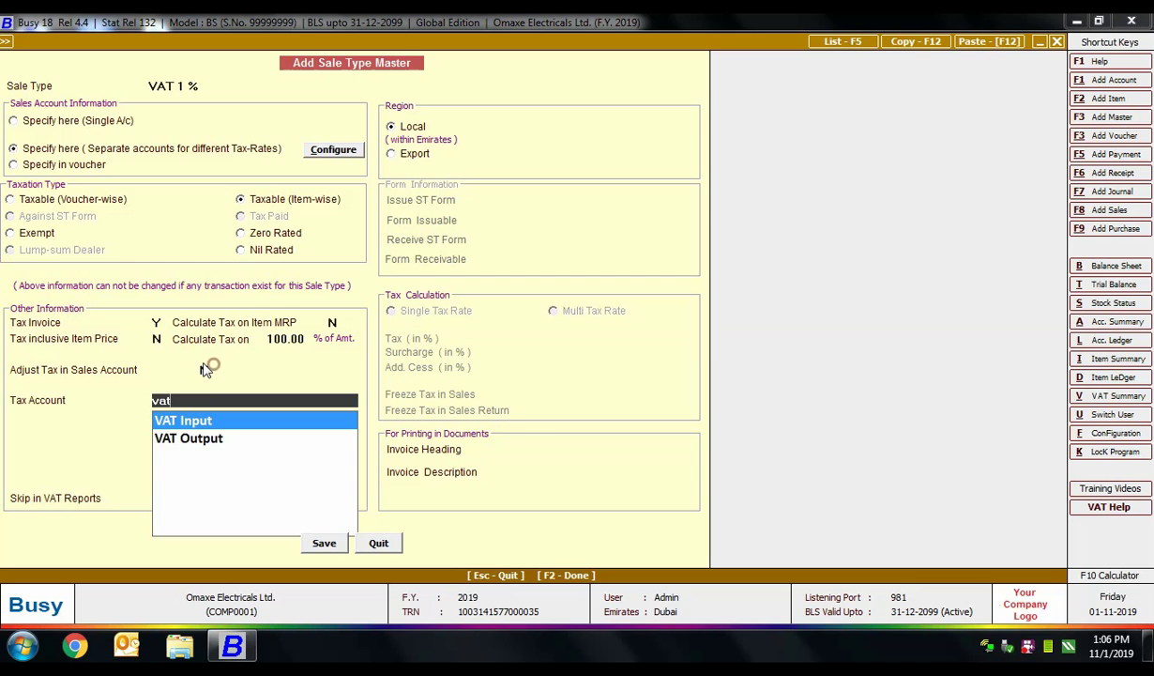
{"action": "left_click", "coordinate": [202, 366]}
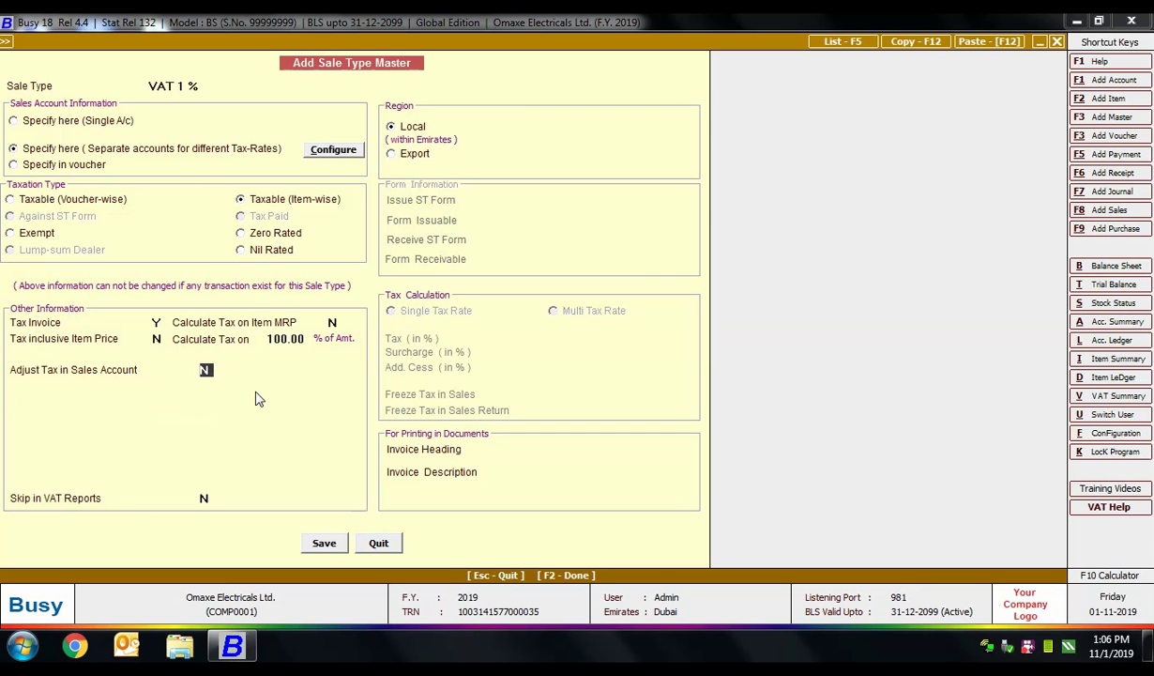
Try the Export region with the Outside GCC and Within GCC transaction types, and return the region to Local.
{"action": "left_click", "coordinate": [402, 125]}
{"action": "left_click", "coordinate": [394, 153]}
{"action": "left_click", "coordinate": [493, 138]}
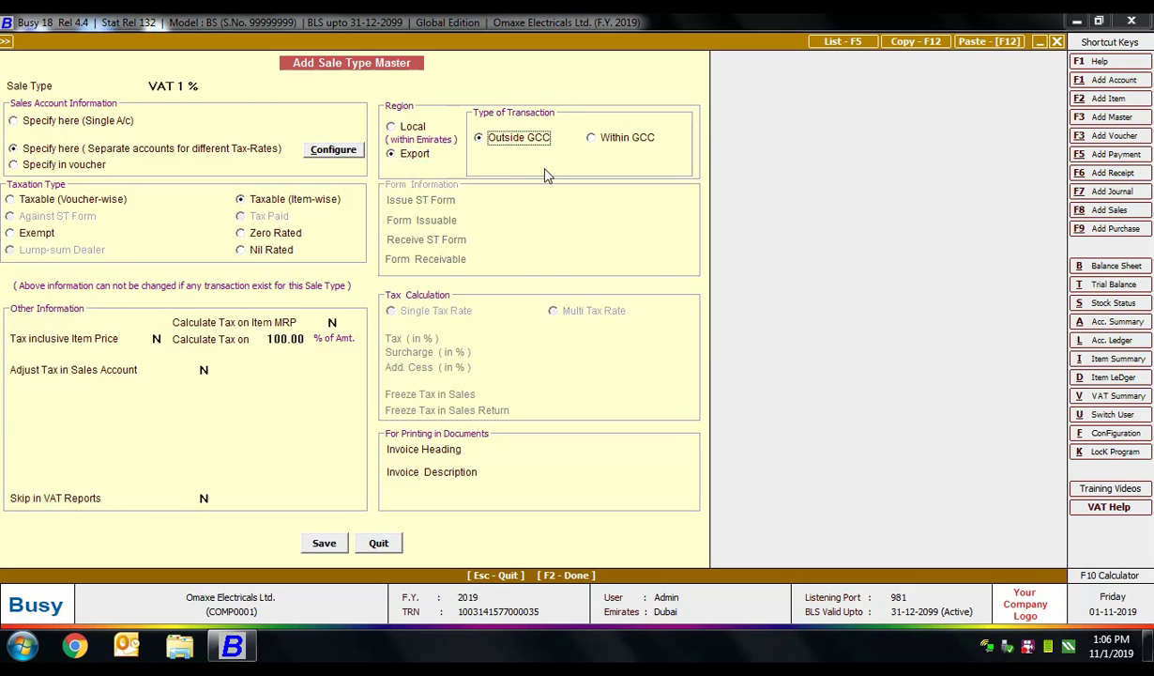
{"action": "left_click", "coordinate": [595, 138]}
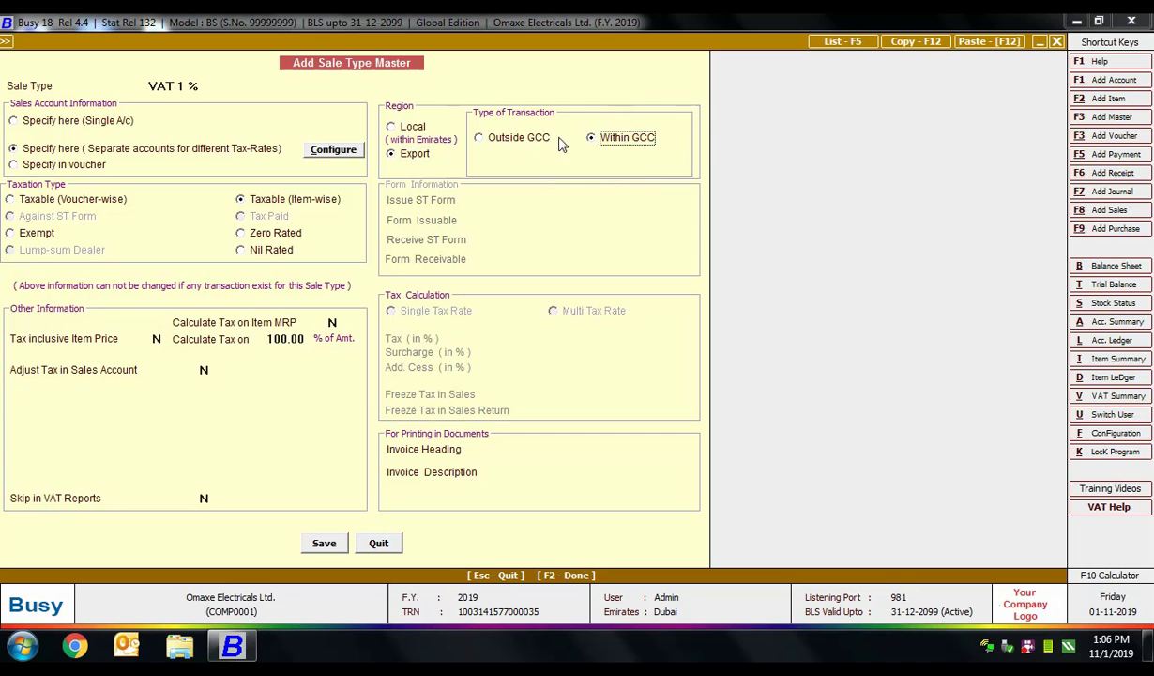
{"action": "left_click", "coordinate": [410, 126]}
Try the Exempt, Zero Rated and Nil Rated taxation types for the sale type.
{"action": "left_click", "coordinate": [45, 233]}
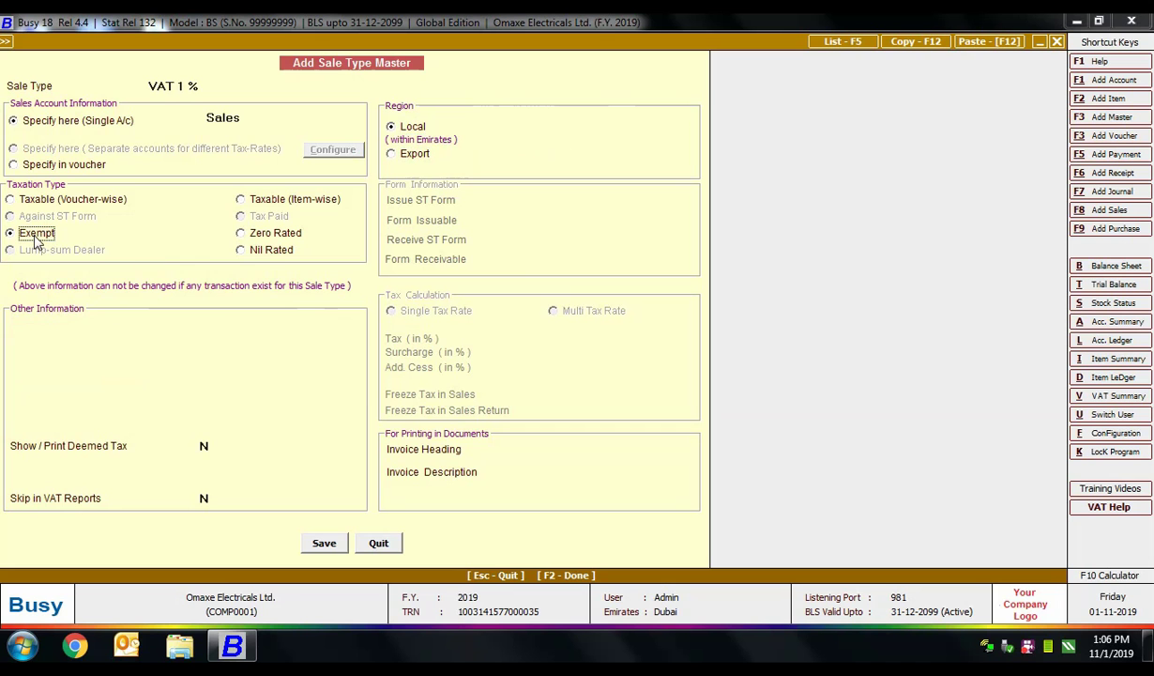
{"action": "left_click", "coordinate": [278, 237]}
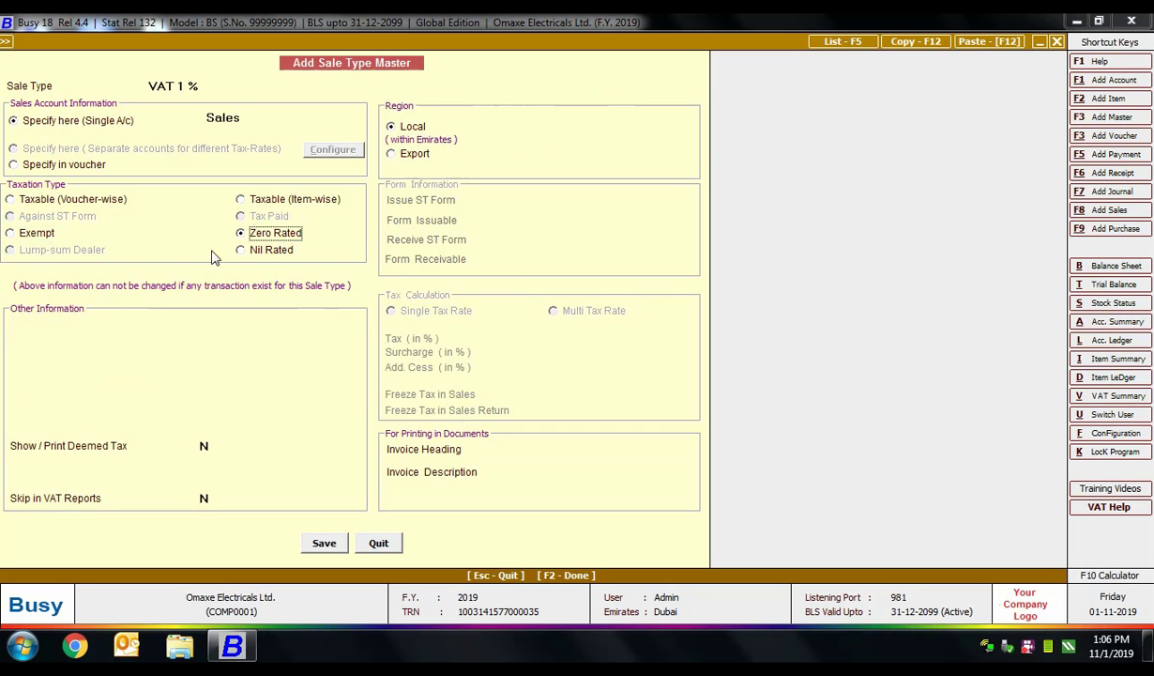
{"action": "left_click", "coordinate": [275, 250]}
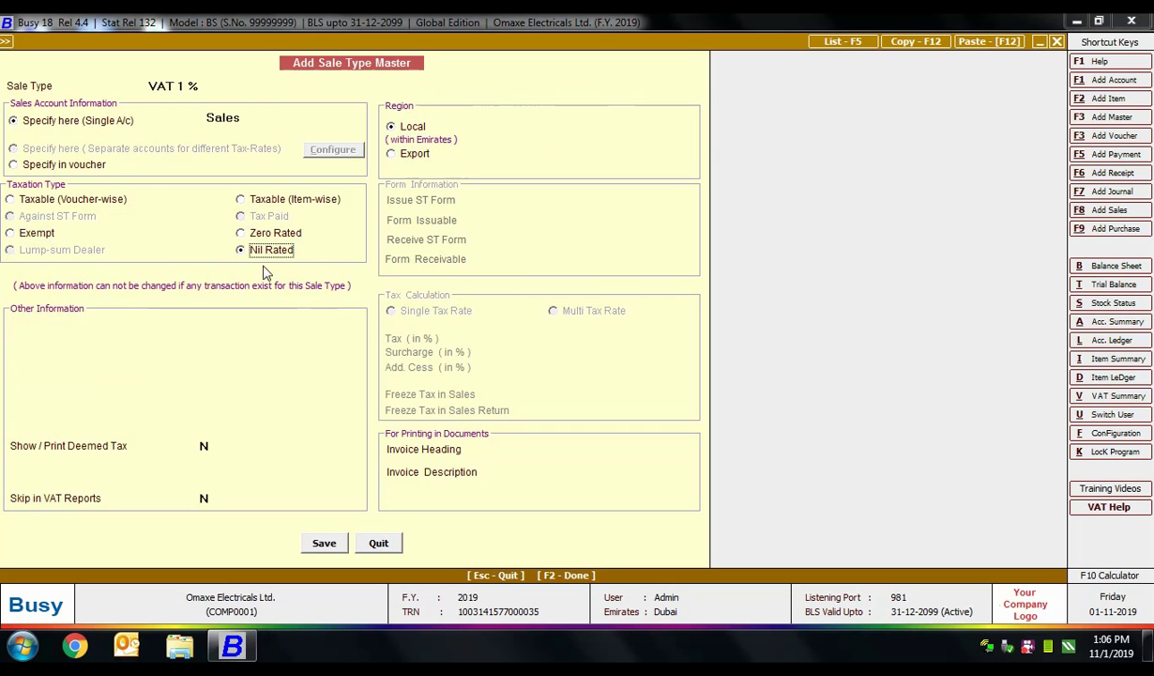
Examine the deemed tax, VAT report, invoice heading and invoice description fields of the sale type.
{"action": "left_click", "coordinate": [53, 440]}
{"action": "left_click", "coordinate": [201, 495]}
{"action": "left_click", "coordinate": [531, 446]}
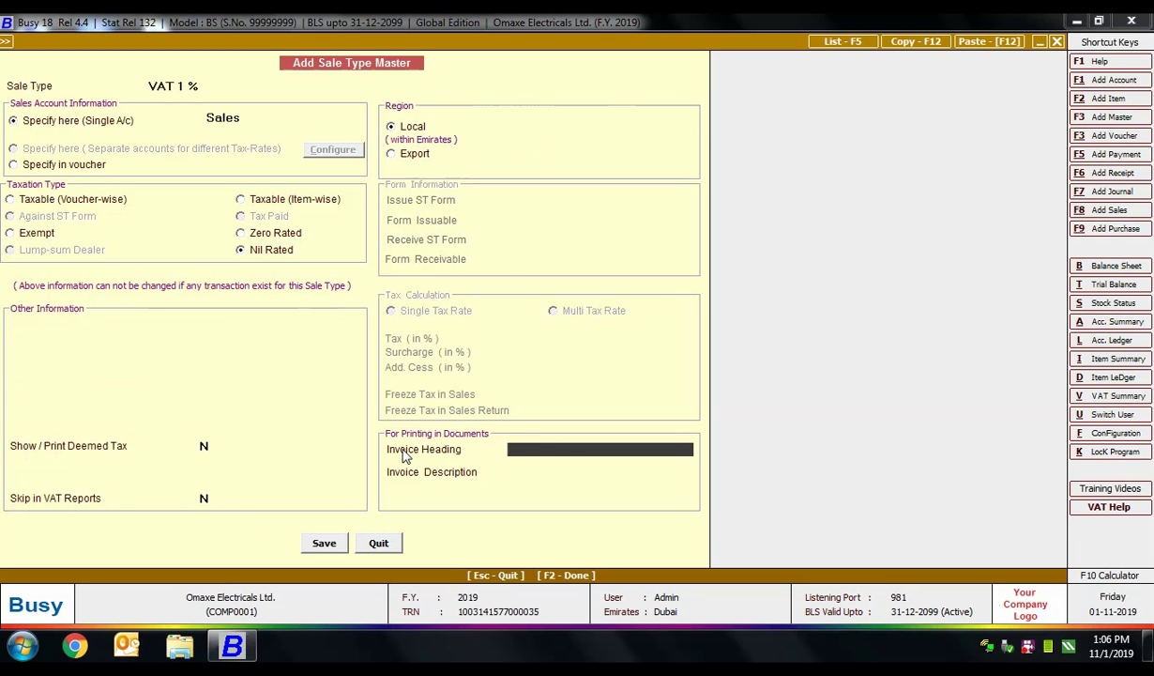
{"action": "left_click", "coordinate": [537, 467]}
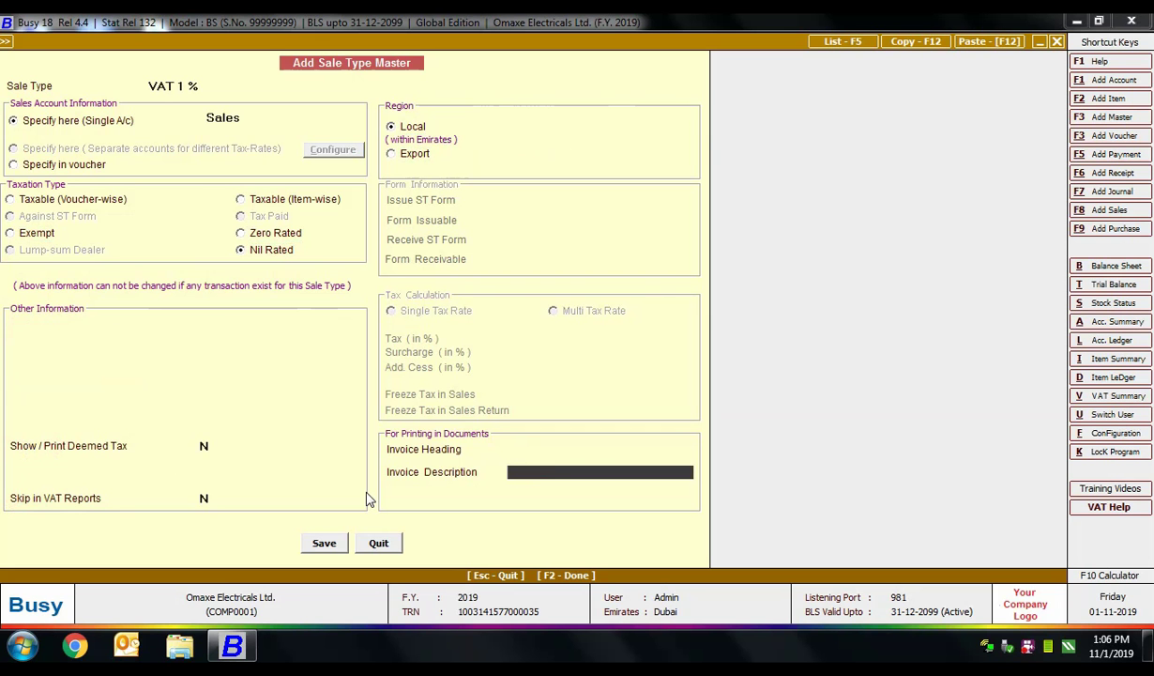
Set the taxation type to Taxable (Voucher-wise), save the sale type and leave the sale type form.
{"action": "left_click", "coordinate": [33, 413]}
{"action": "left_click", "coordinate": [62, 196]}
{"action": "left_click", "coordinate": [323, 543]}
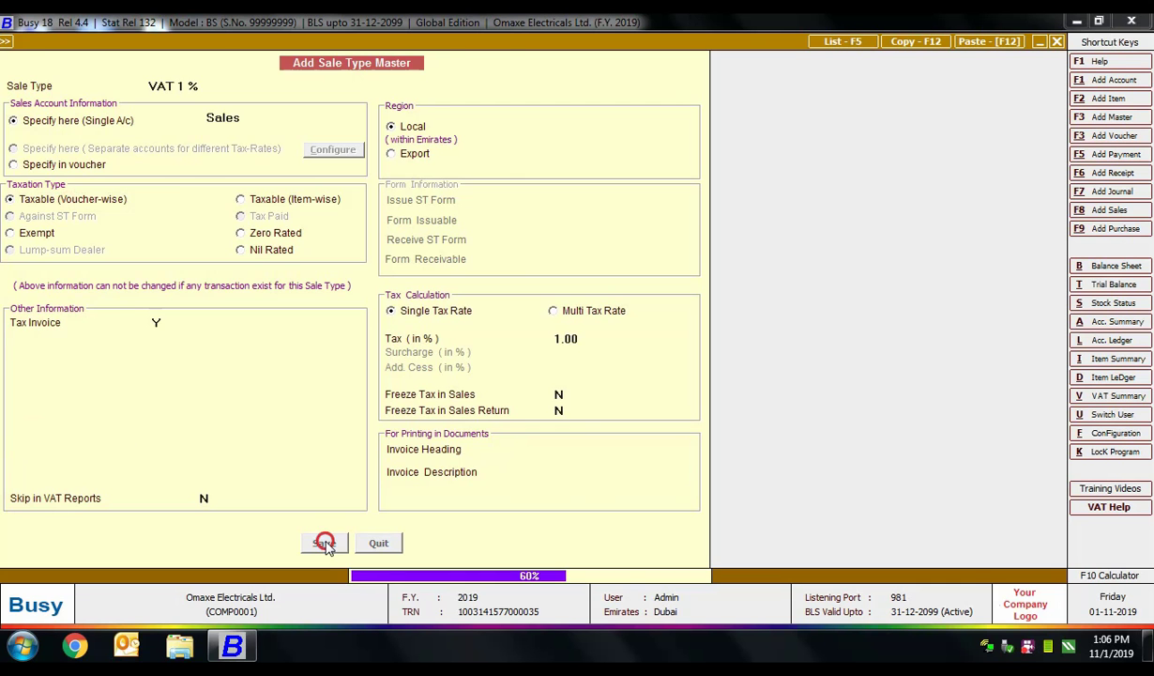
{"action": "key", "text": "Escape"}
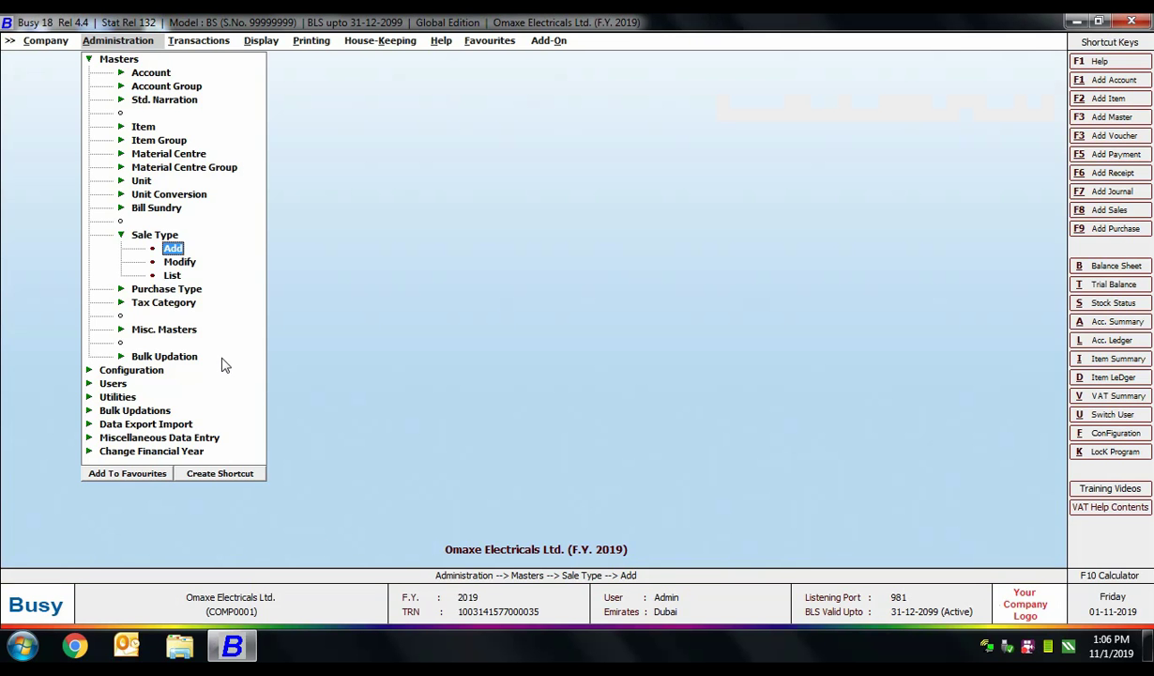
Examine the purchase types available for modification and the form for adding a purchase type.
{"action": "key", "text": "Escape"}
{"action": "left_click", "coordinate": [169, 250]}
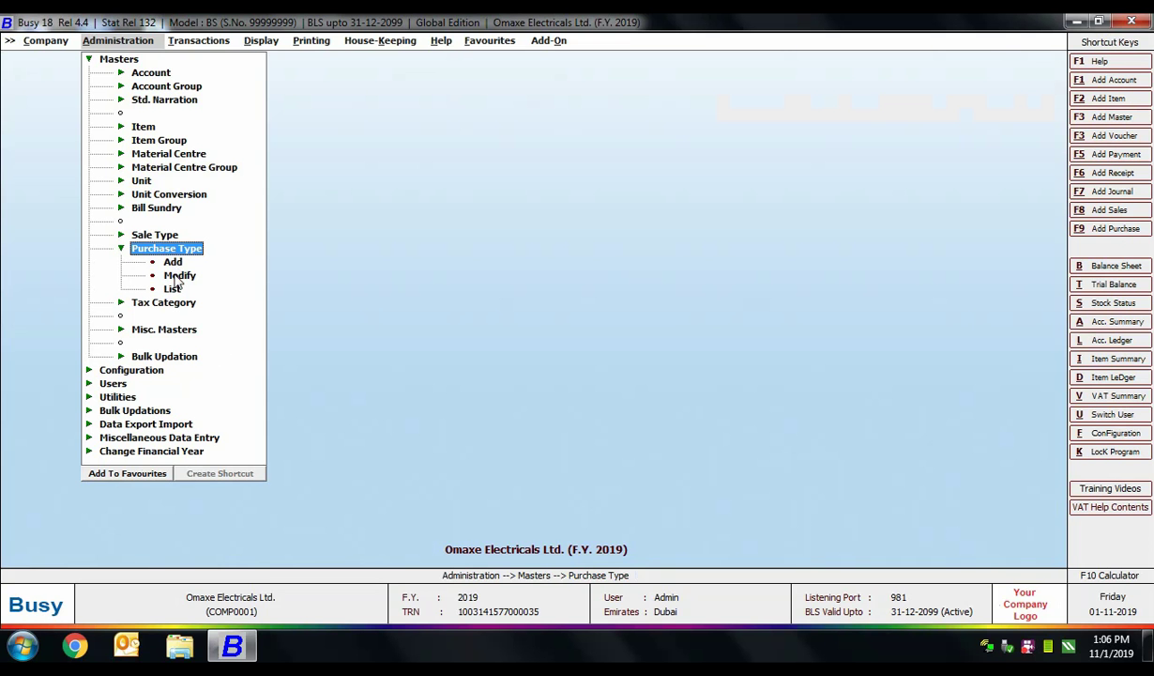
{"action": "left_click", "coordinate": [177, 275]}
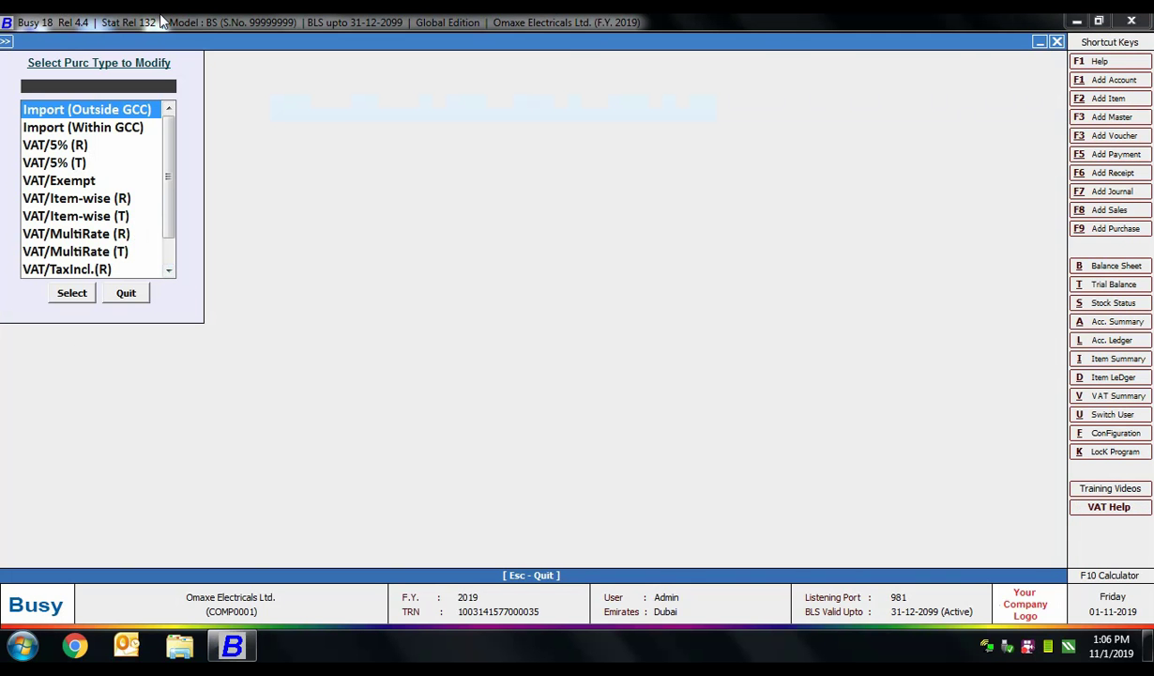
{"action": "key", "text": "Escape"}
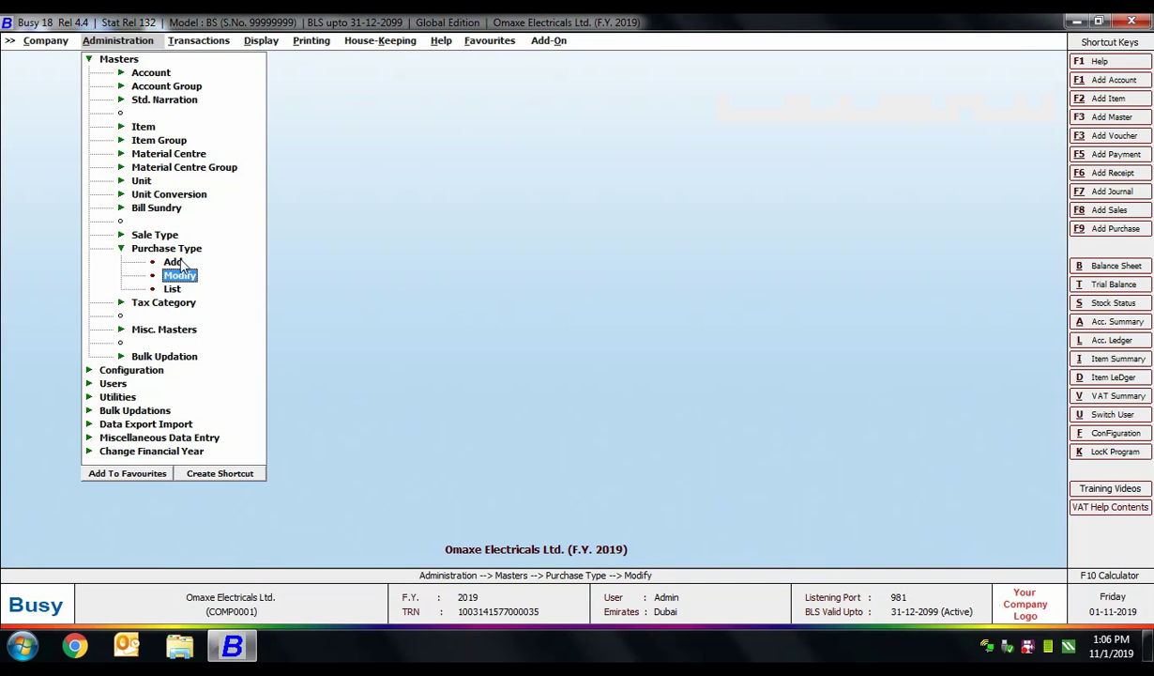
{"action": "left_click", "coordinate": [174, 261]}
{"action": "key", "text": "Escape"}
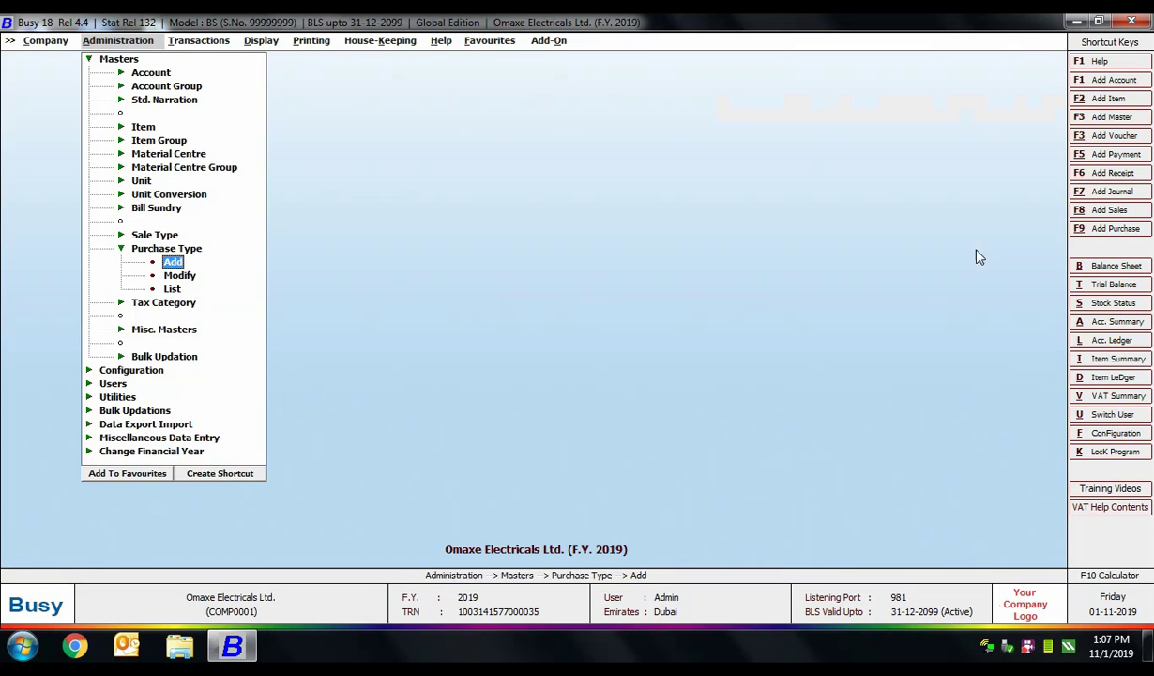
Start a new tax category master named VAT 1% with type Goods.
{"action": "key", "text": "Escape"}
{"action": "left_click", "coordinate": [160, 263]}
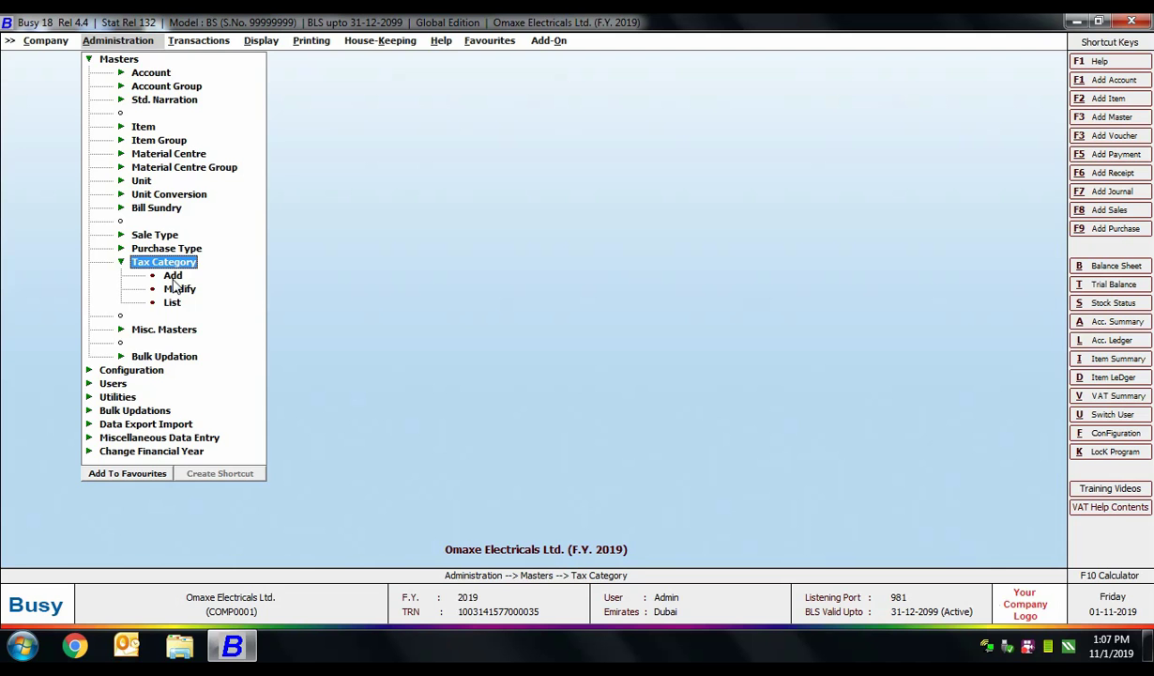
{"action": "left_click", "coordinate": [173, 276]}
{"action": "type", "text": "VA"}
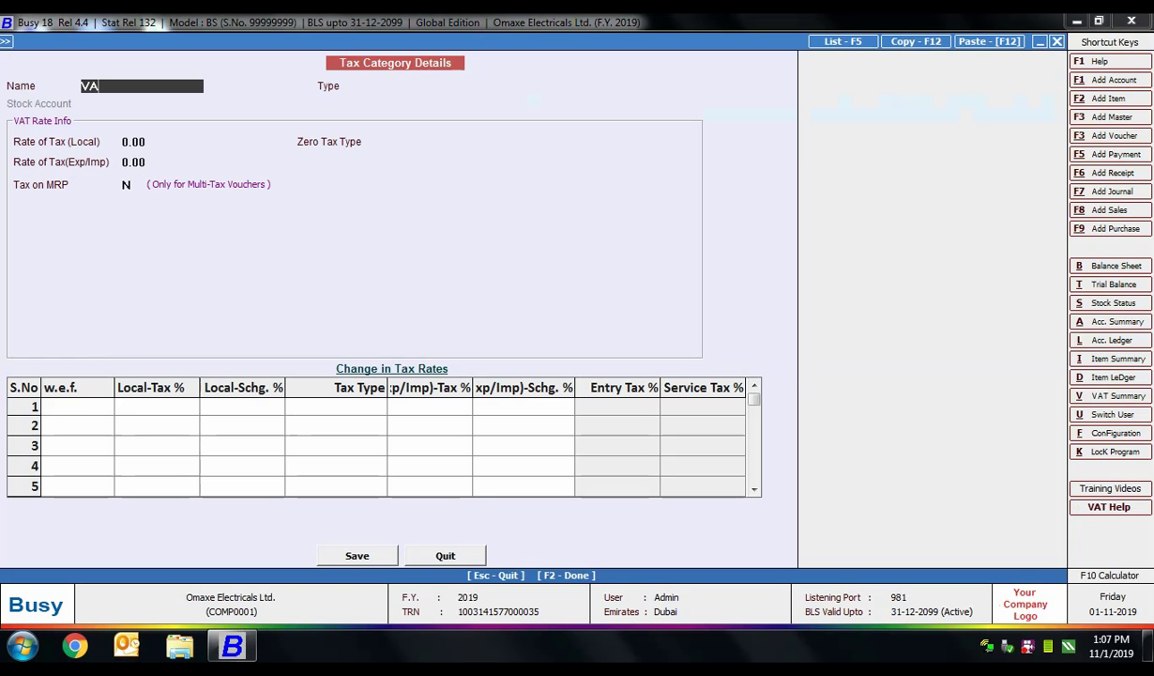
{"action": "type", "text": "T 1%"}
{"action": "key", "text": "Return"}
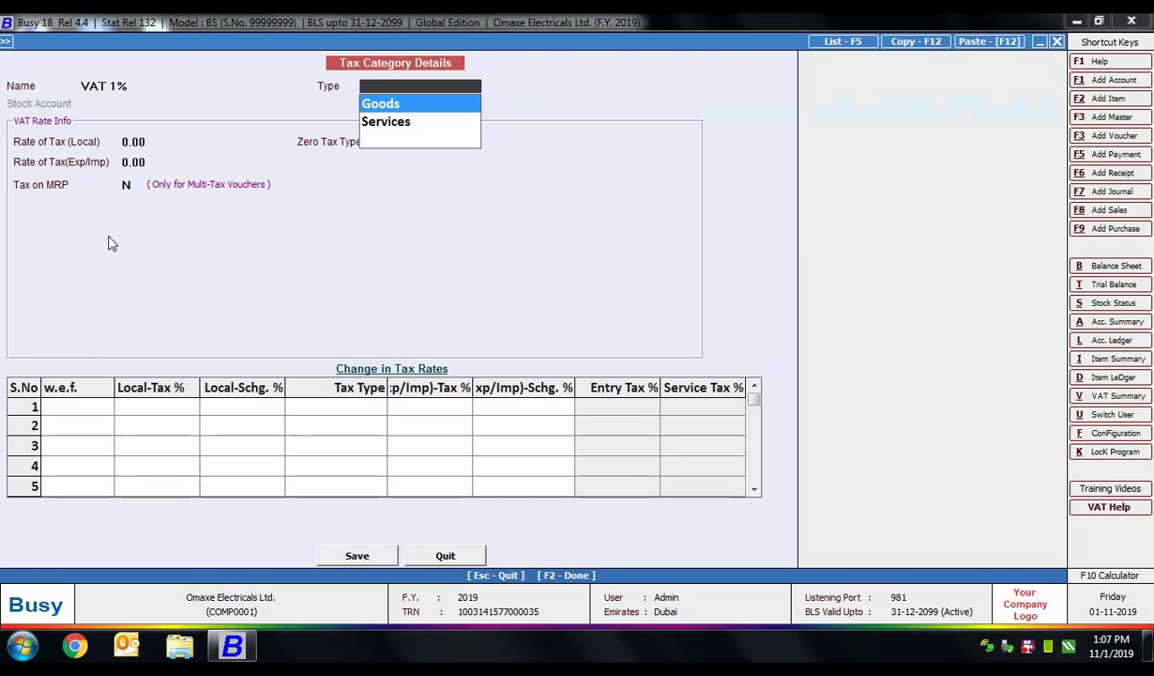
{"action": "key", "text": "Return"}
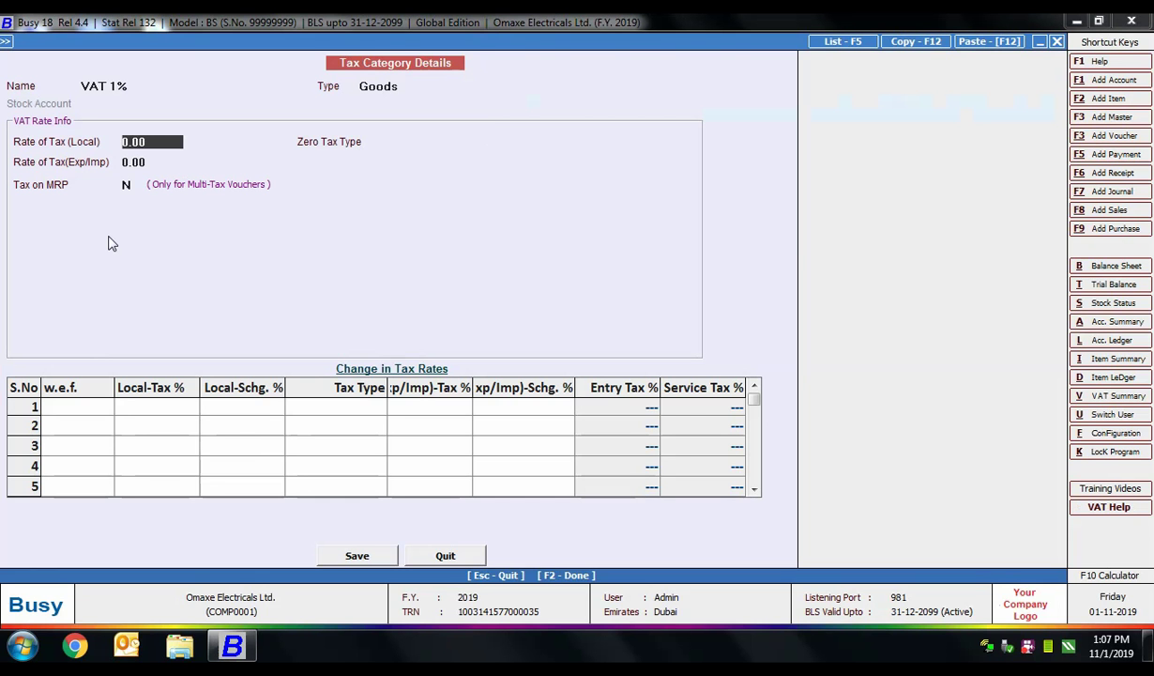
Set both the local and the export/import rate of tax to 1%.
{"action": "type", "text": "1"}
{"action": "key", "text": "Return"}
{"action": "type", "text": "1"}
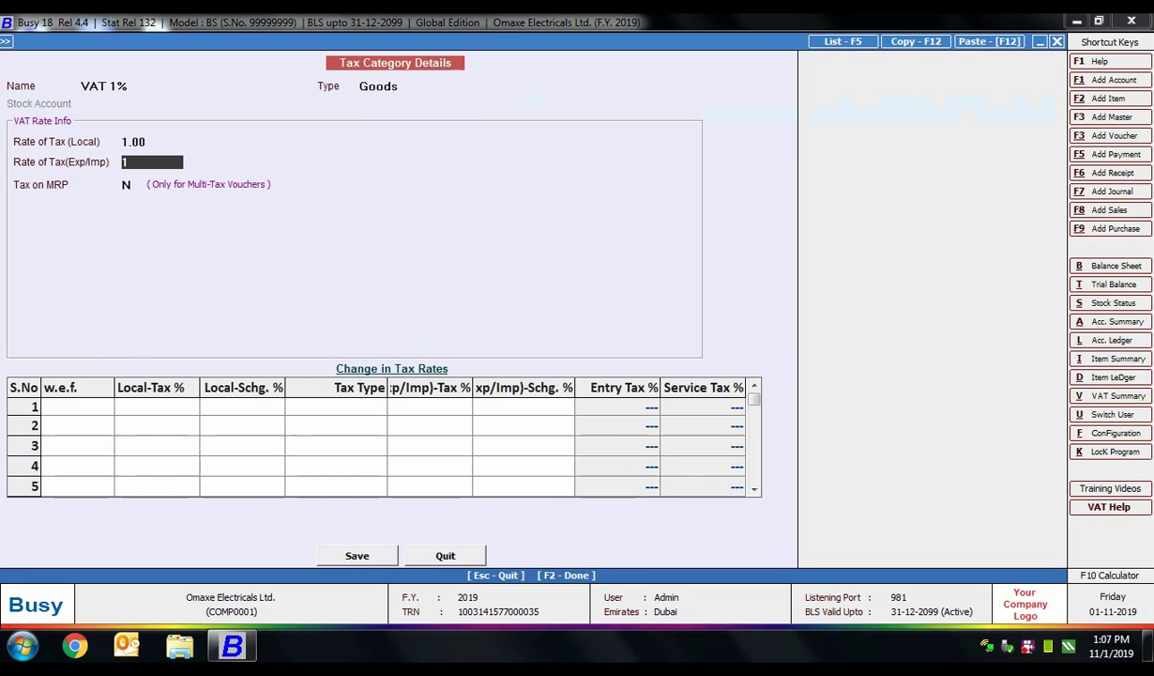
{"action": "key", "text": "Return"}
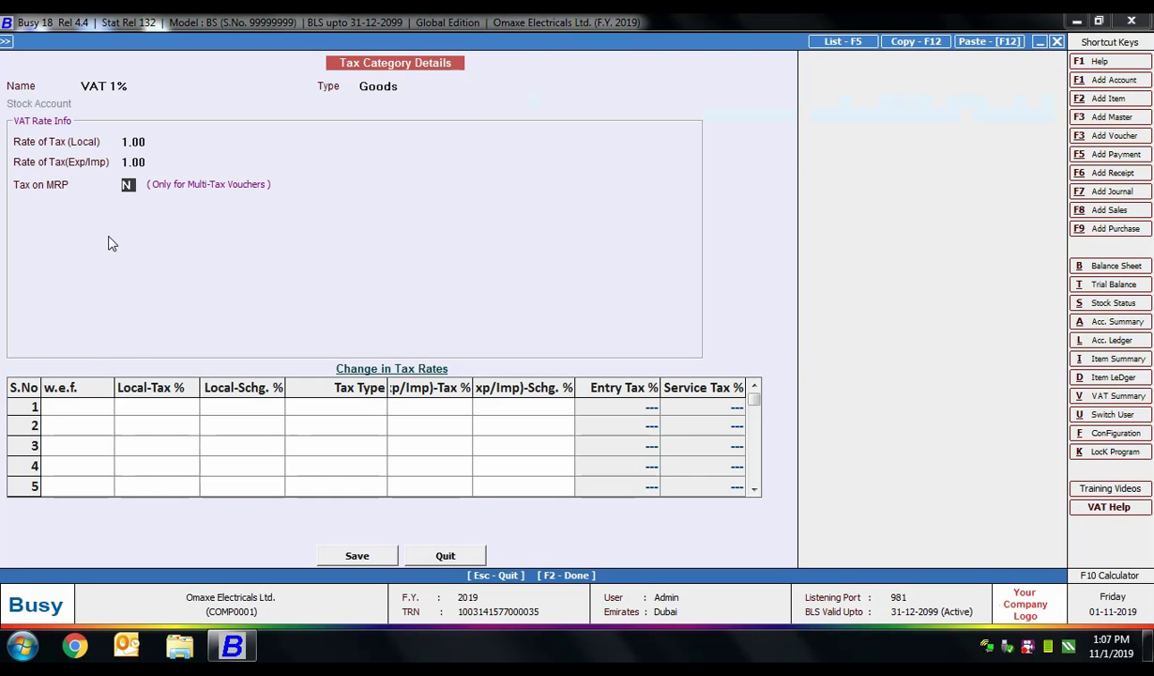
Try Tax on MRP set to Y, inspect its calculation percentage and mode, and return it to N.
{"action": "type", "text": "Y"}
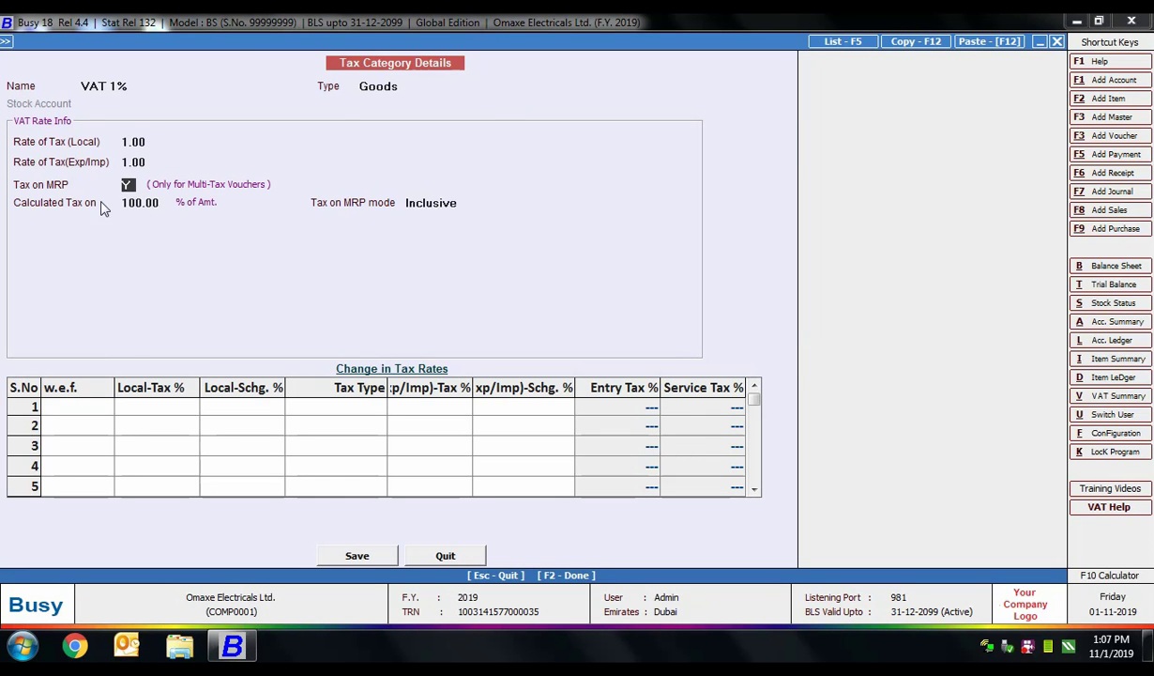
{"action": "key", "text": "Return"}
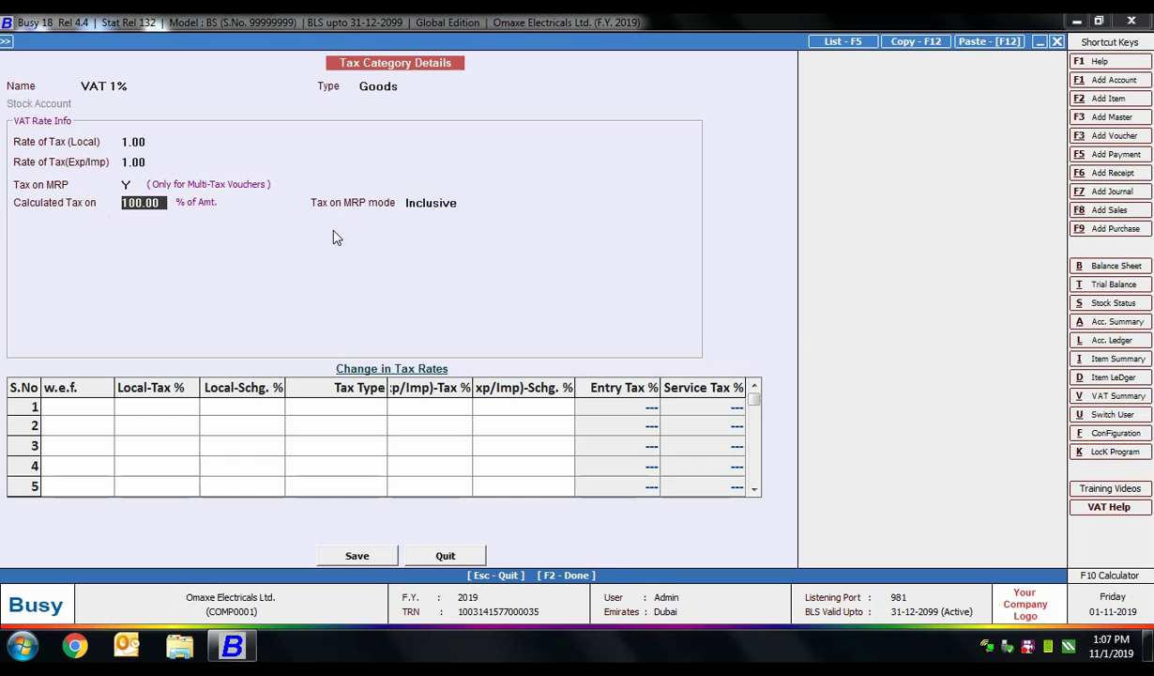
{"action": "left_click", "coordinate": [419, 203]}
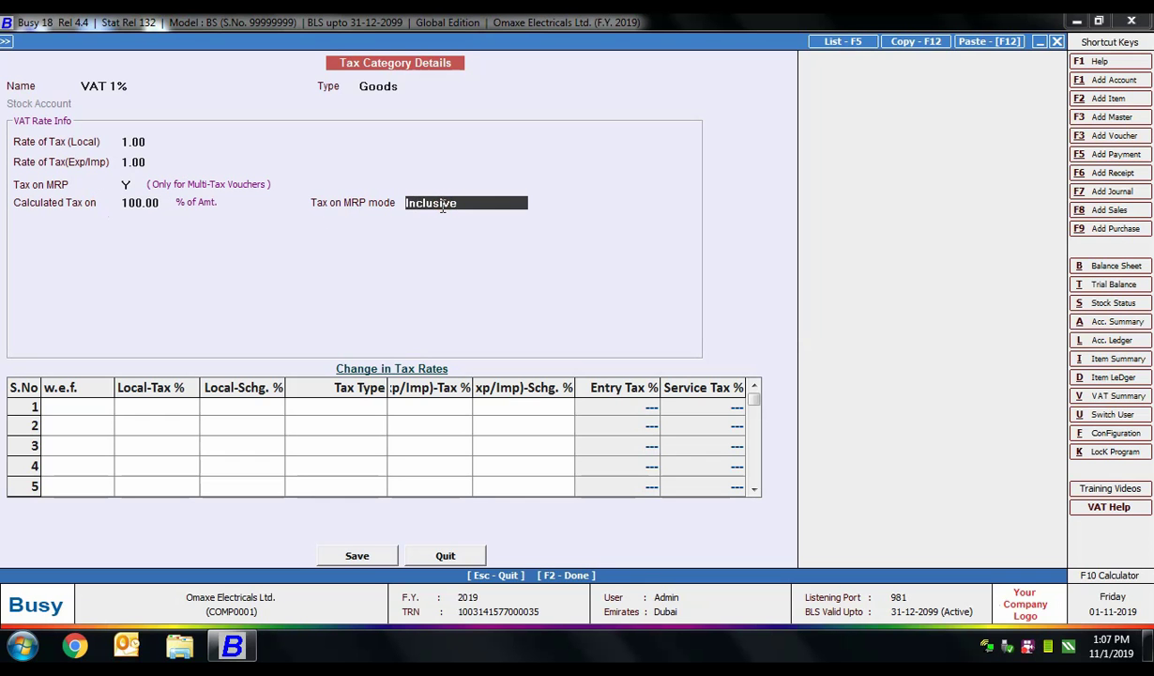
{"action": "left_click_drag", "start_coordinate": [454, 204], "coordinate": [362, 188]}
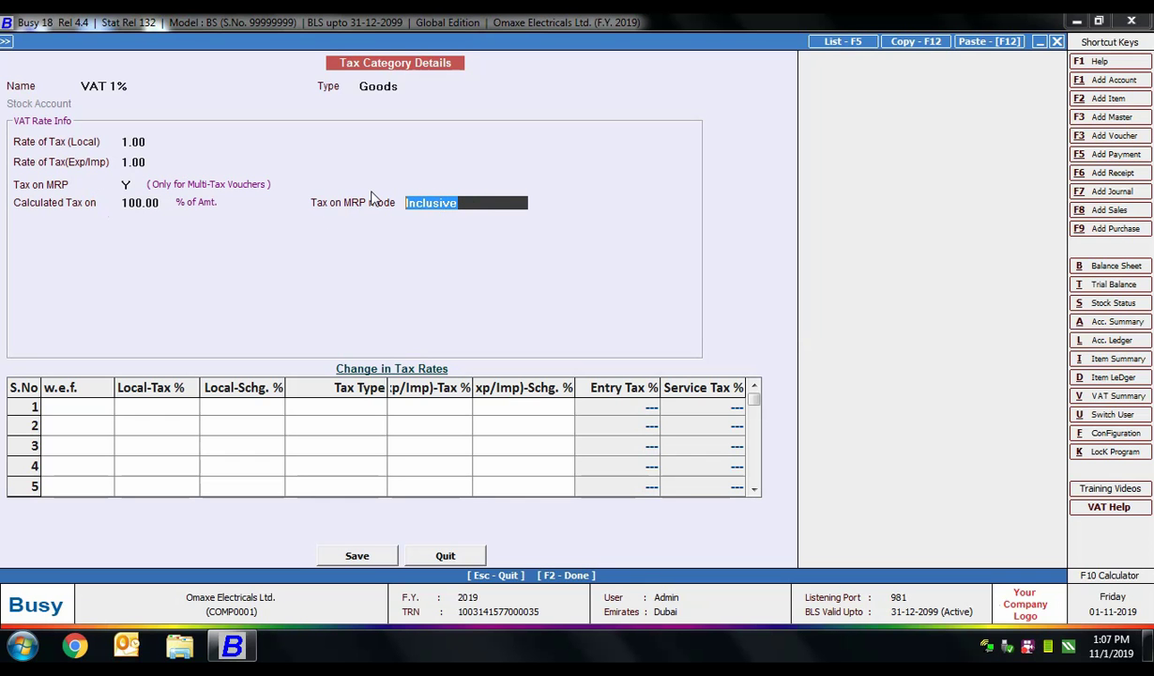
{"action": "left_click", "coordinate": [128, 185]}
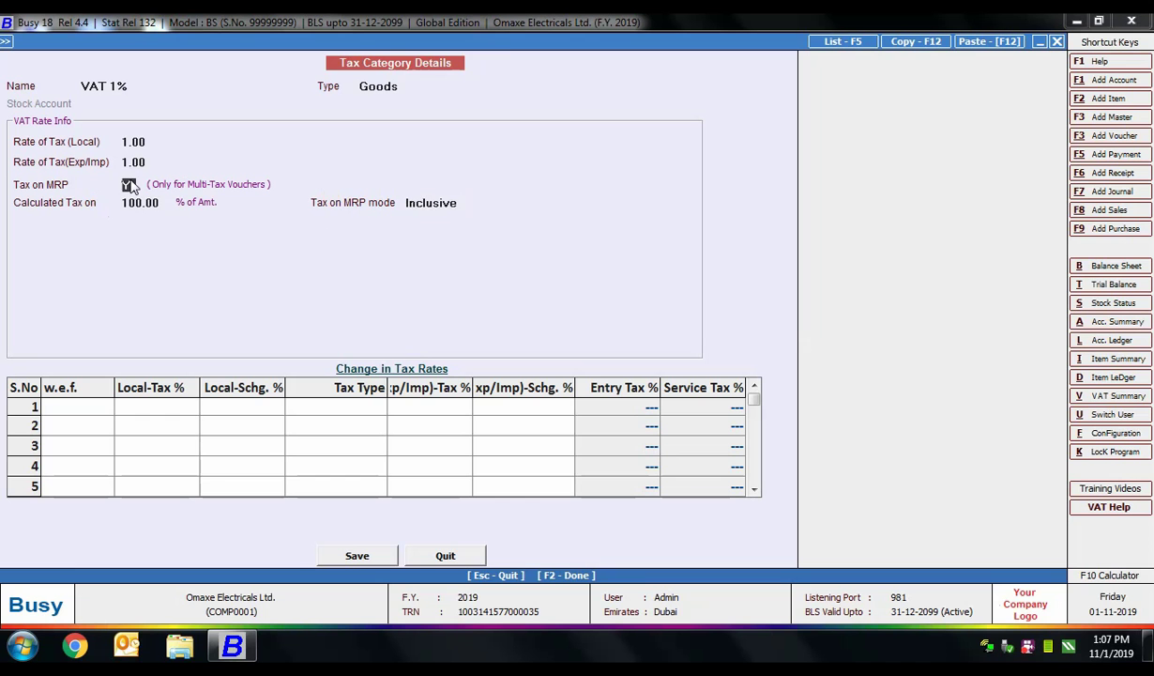
{"action": "type", "text": "N"}
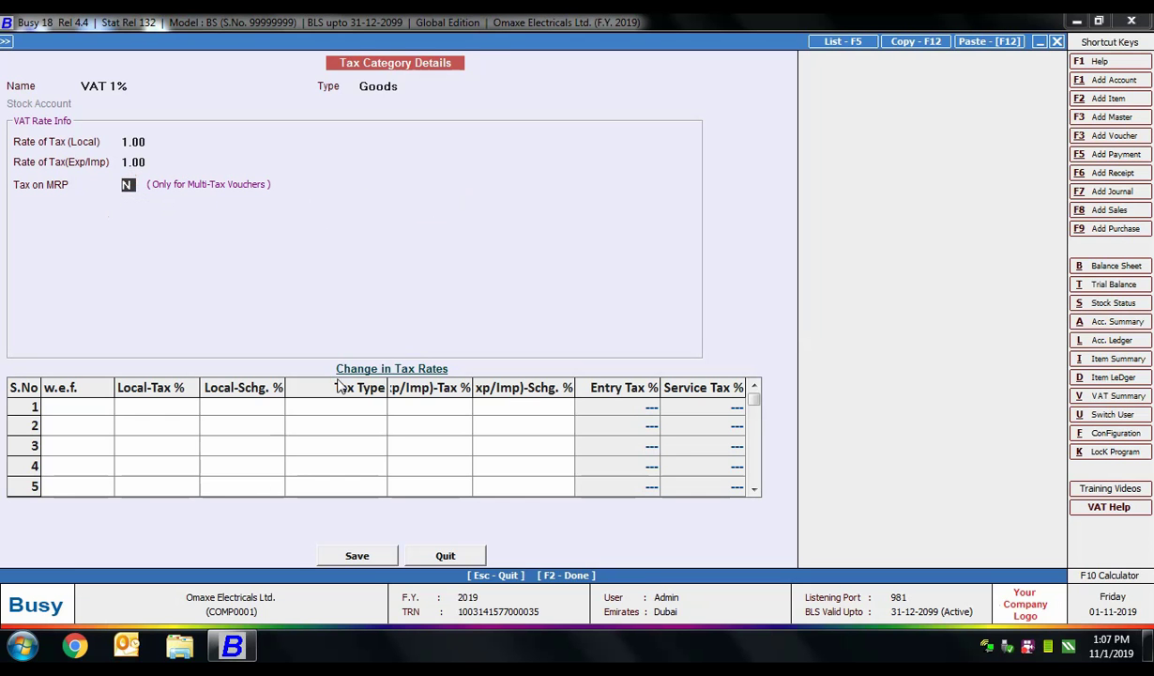
Enter a tax rate change effective 01-06-2019 with a local tax of 1.5% in the first row.
{"action": "left_click", "coordinate": [83, 406]}
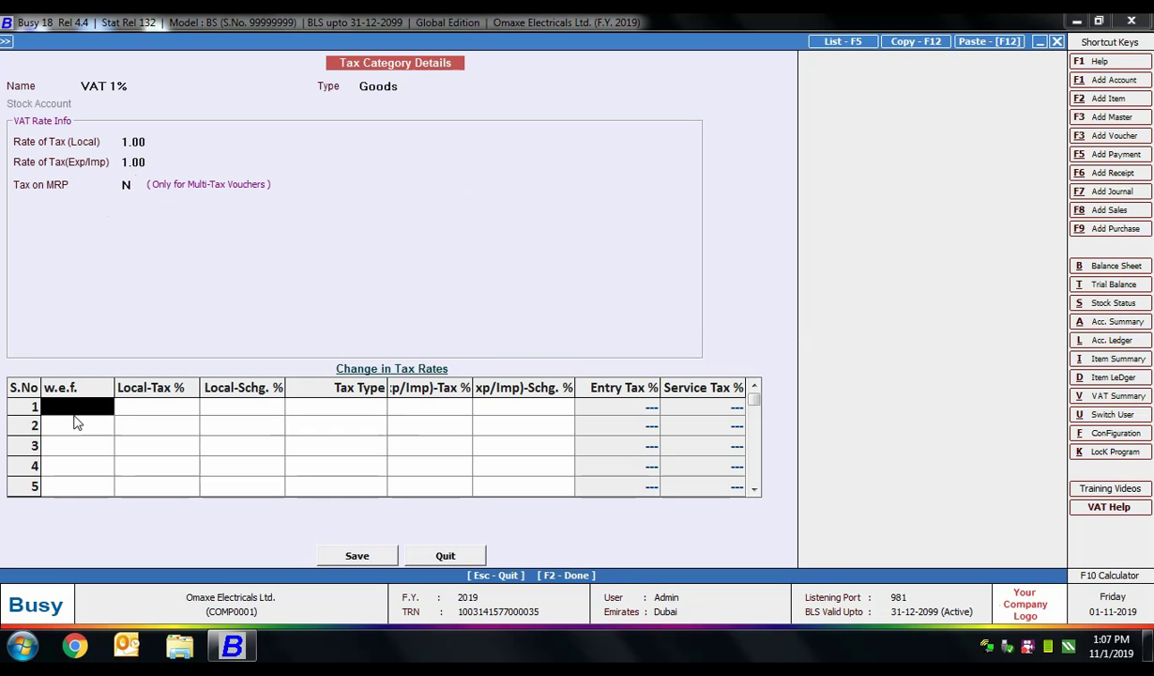
{"action": "type", "text": "1/"}
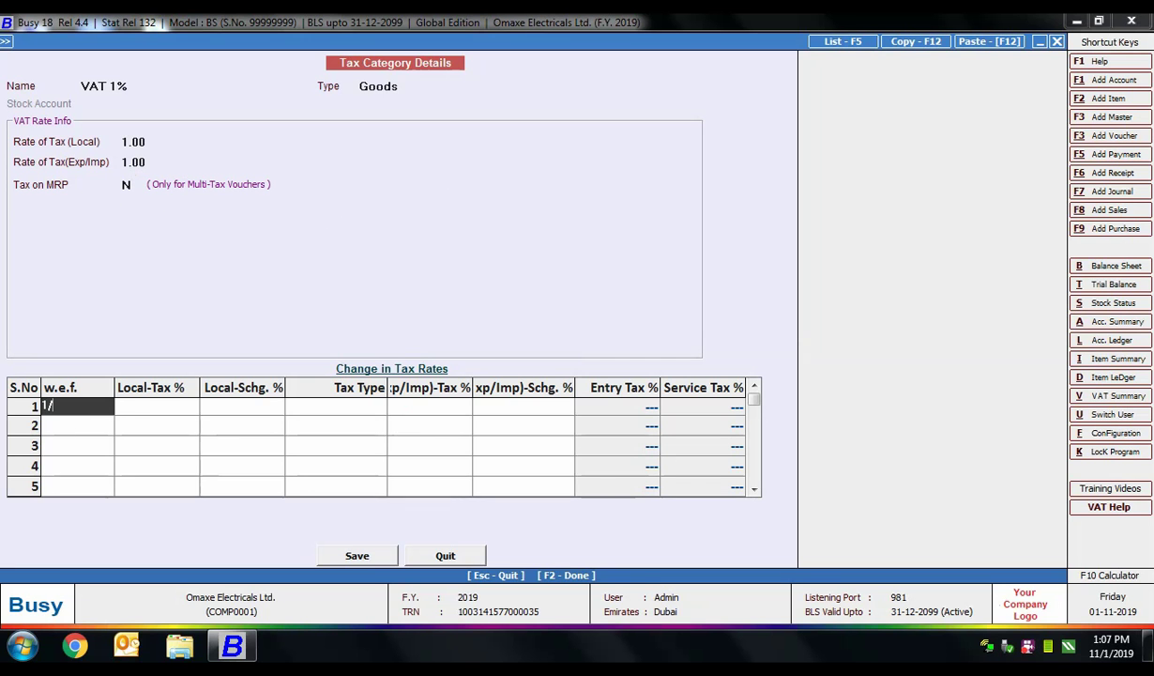
{"action": "type", "text": "6/19"}
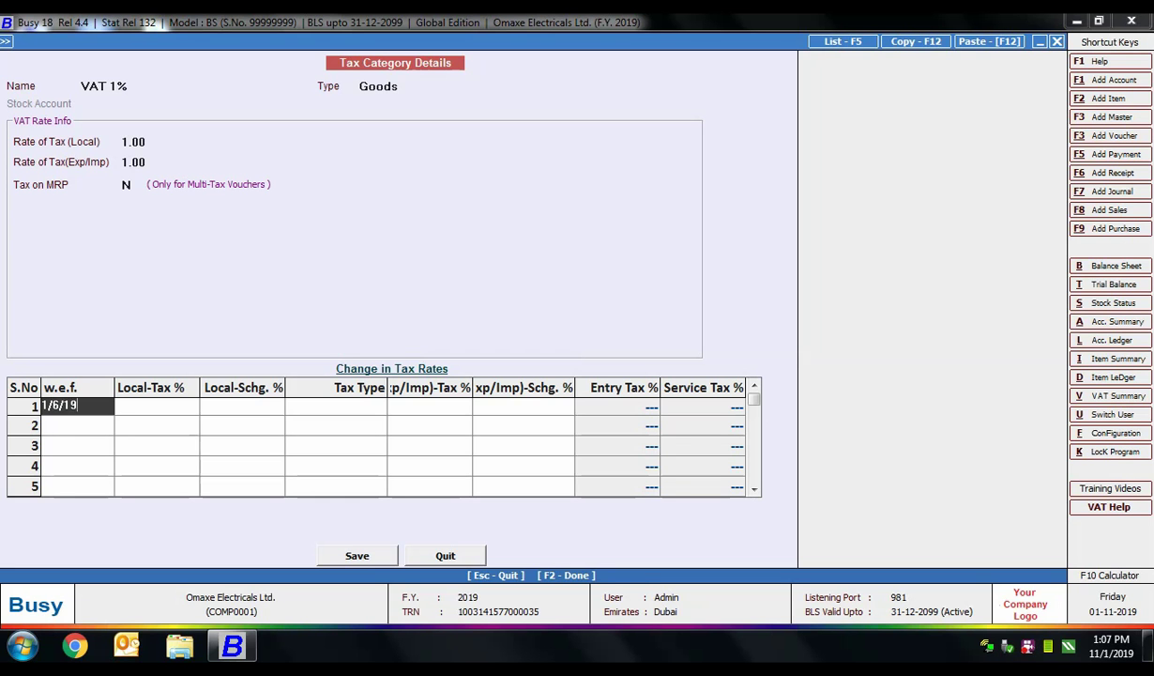
{"action": "key", "text": "Return"}
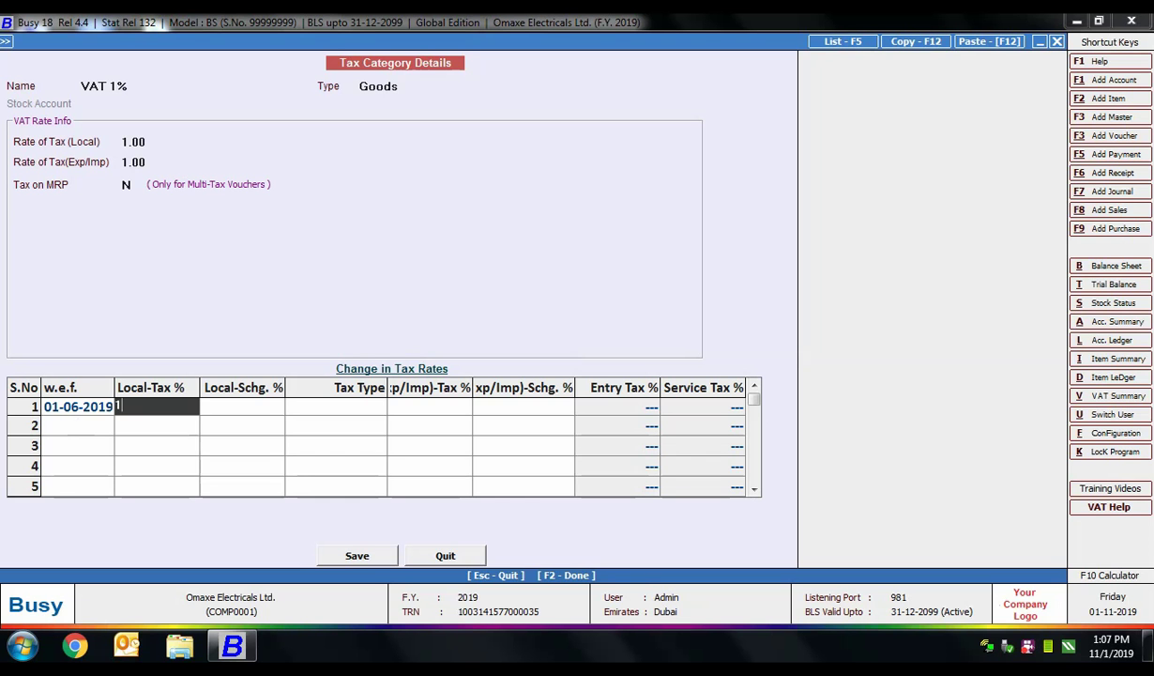
{"action": "type", "text": "1.5"}
{"action": "key", "text": "Return"}
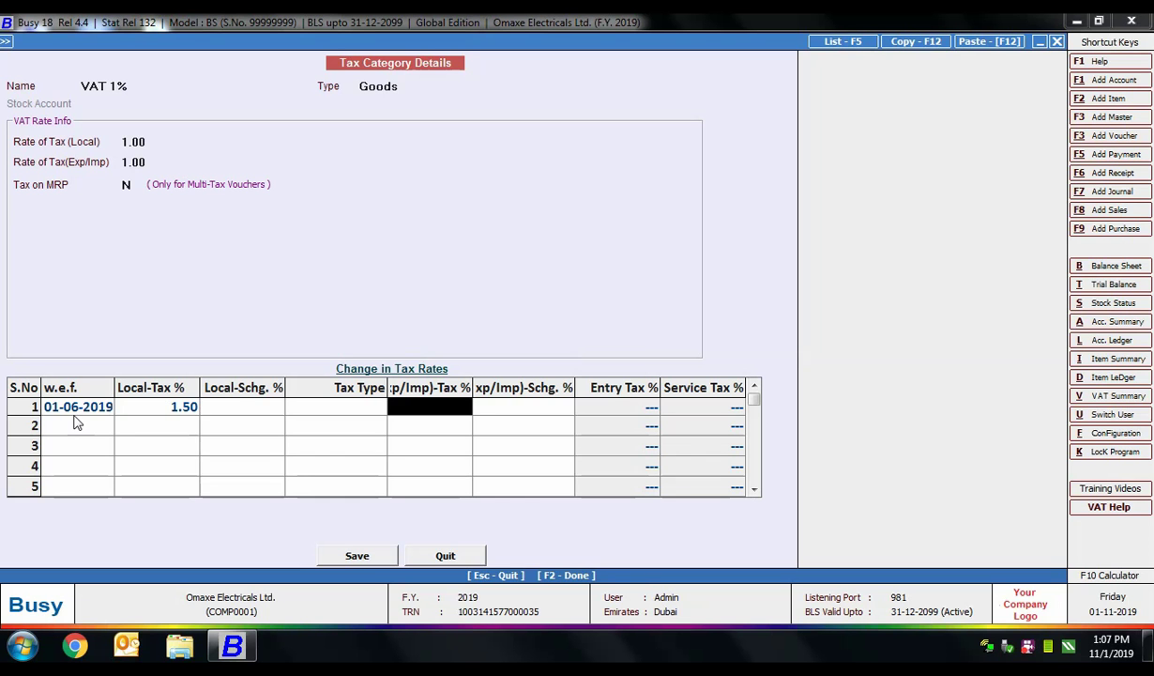
Delete the first row of tax rate changes and save the VAT 1% tax category.
{"action": "key", "text": "Return"}
{"action": "left_click", "coordinate": [85, 404]}
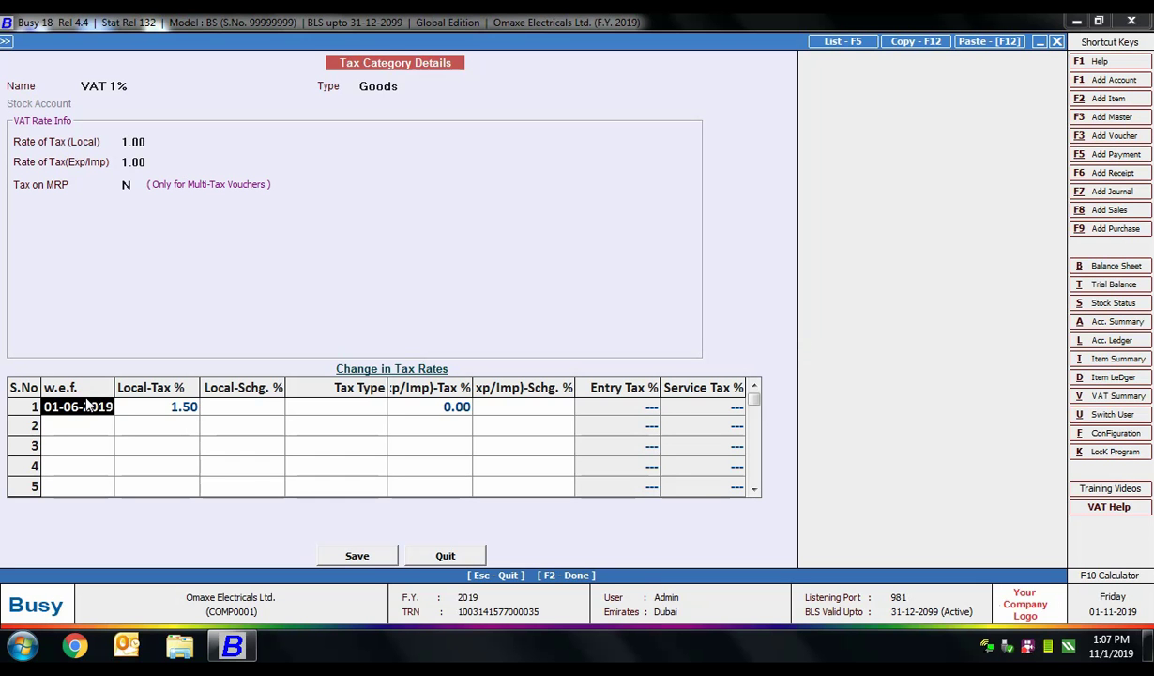
{"action": "key", "text": "ctrl+d"}
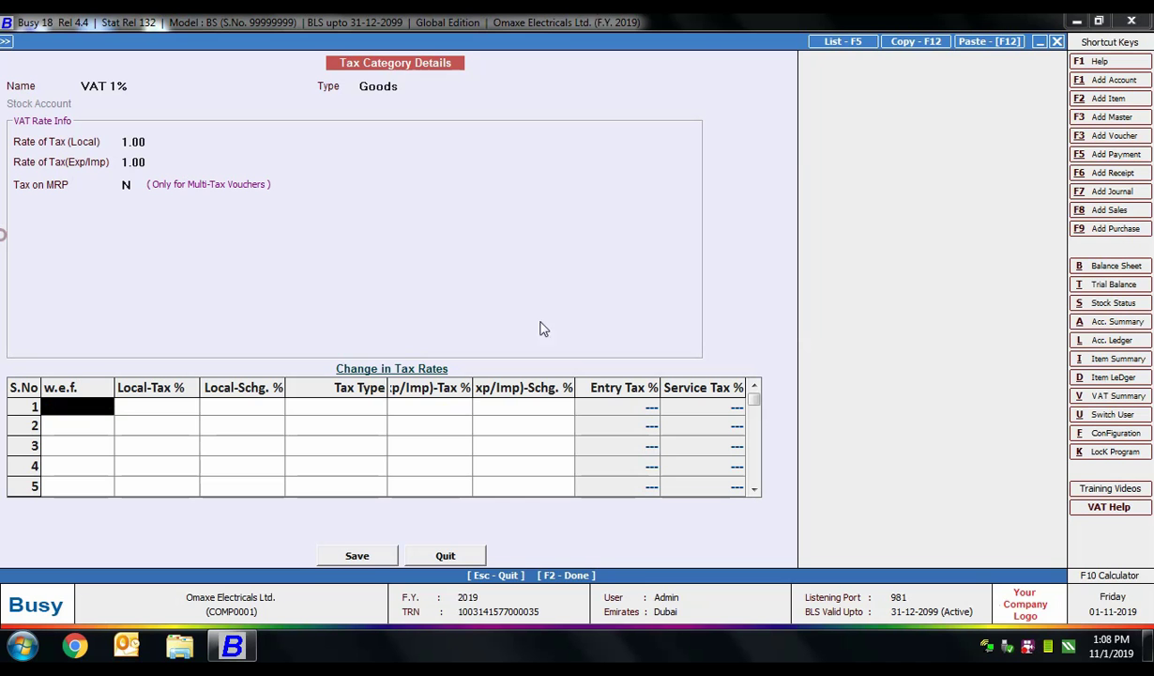
{"action": "left_click", "coordinate": [266, 278]}
{"action": "left_click", "coordinate": [359, 553]}
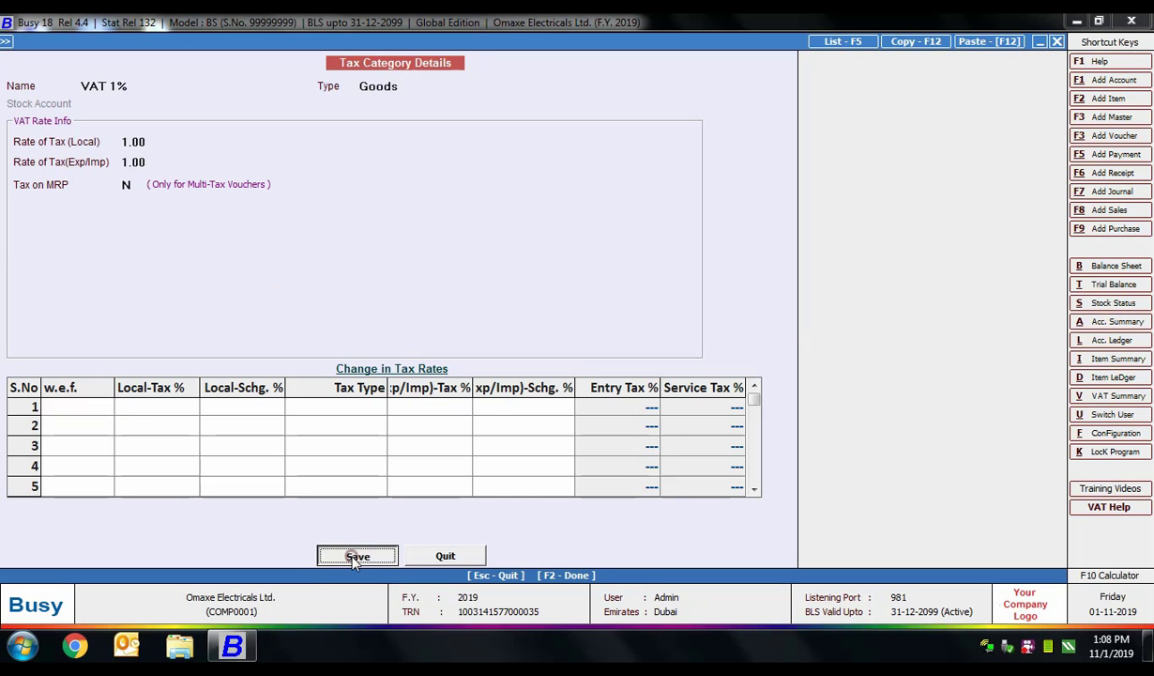
{"action": "left_click", "coordinate": [618, 366]}
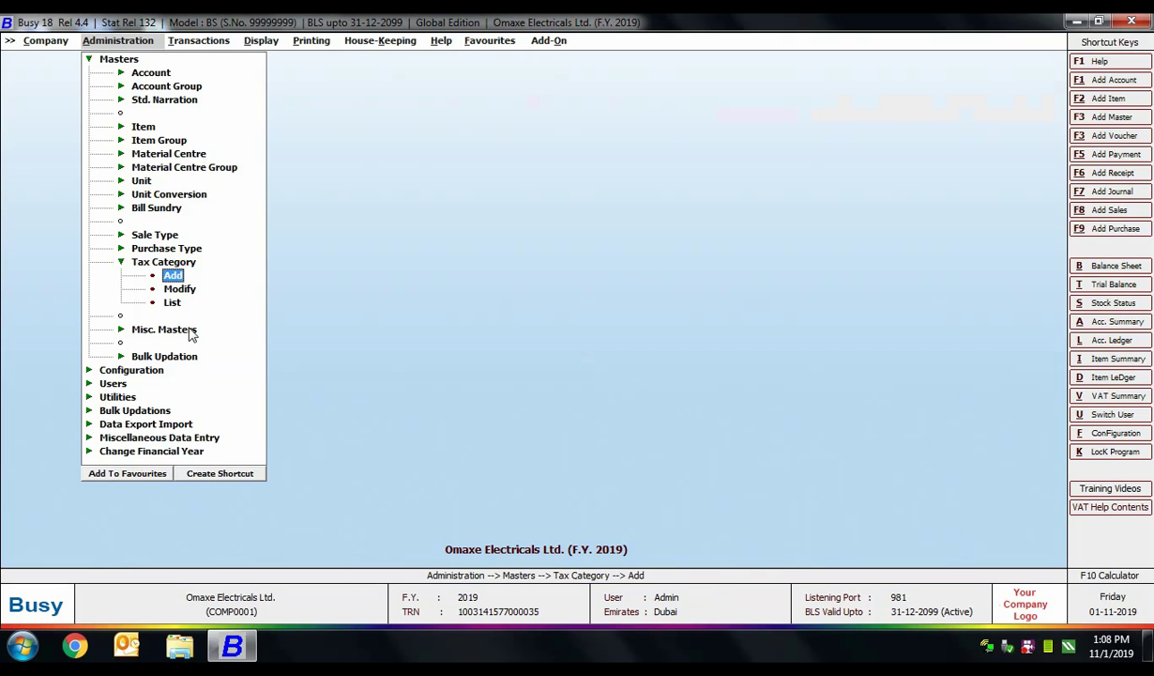
Review the existing tax categories and bill sundries in their modification lists, leaving each without editing.
{"action": "left_click", "coordinate": [180, 283]}
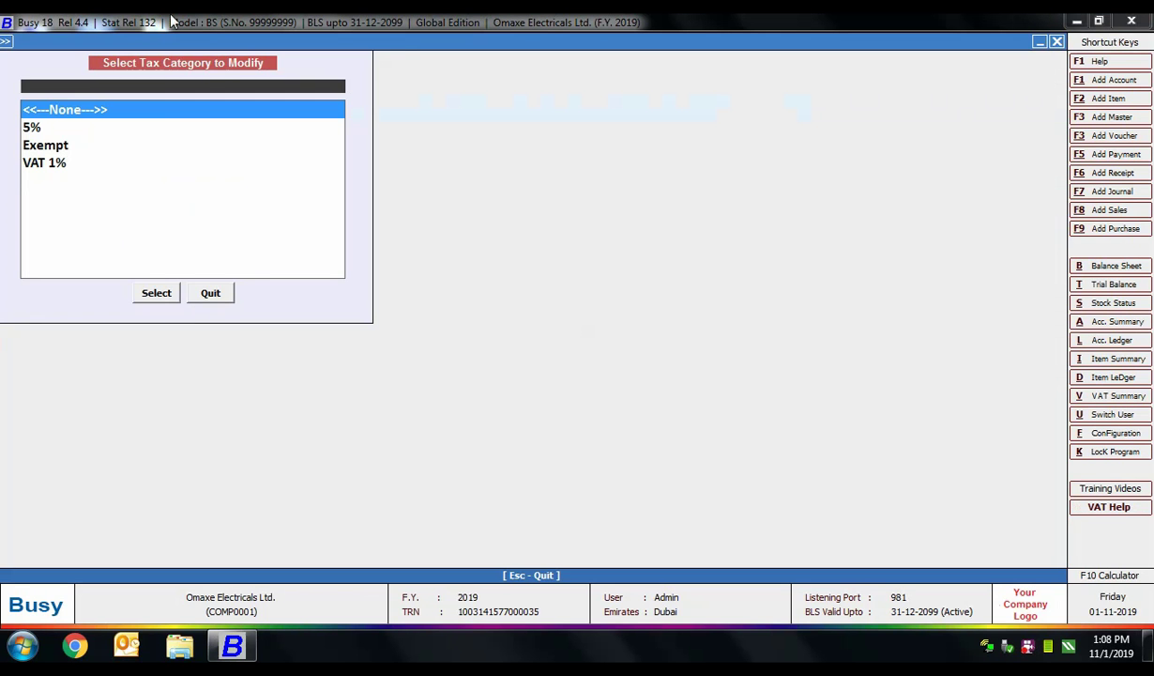
{"action": "left_click", "coordinate": [224, 295]}
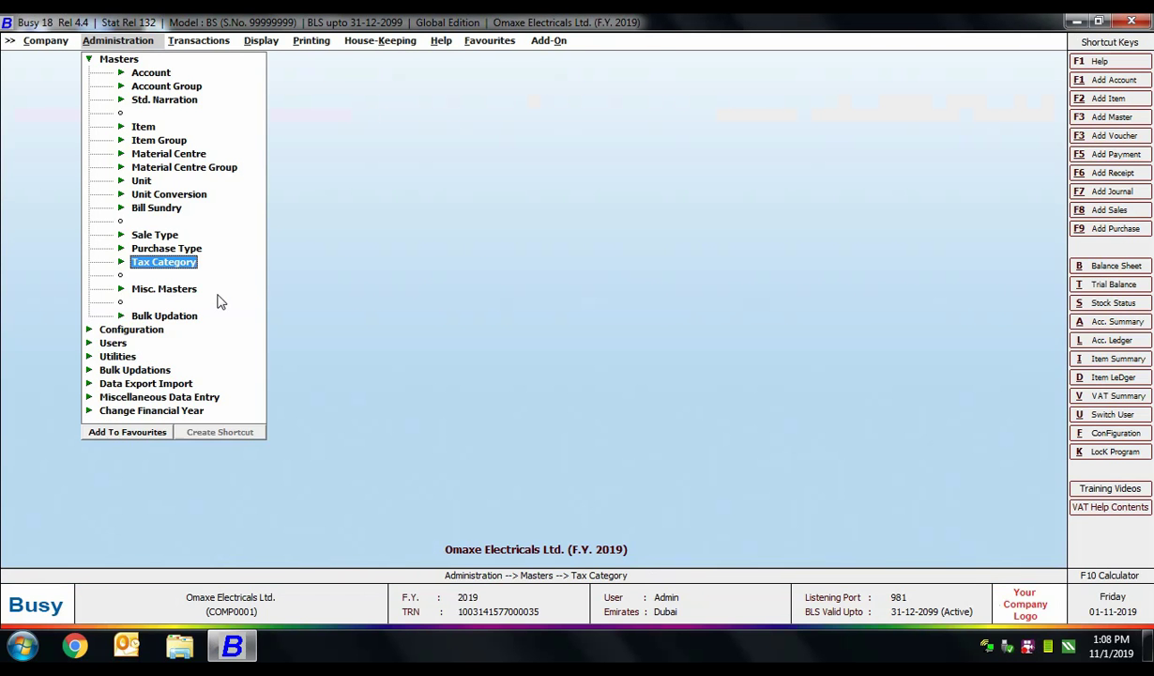
{"action": "left_click", "coordinate": [150, 208]}
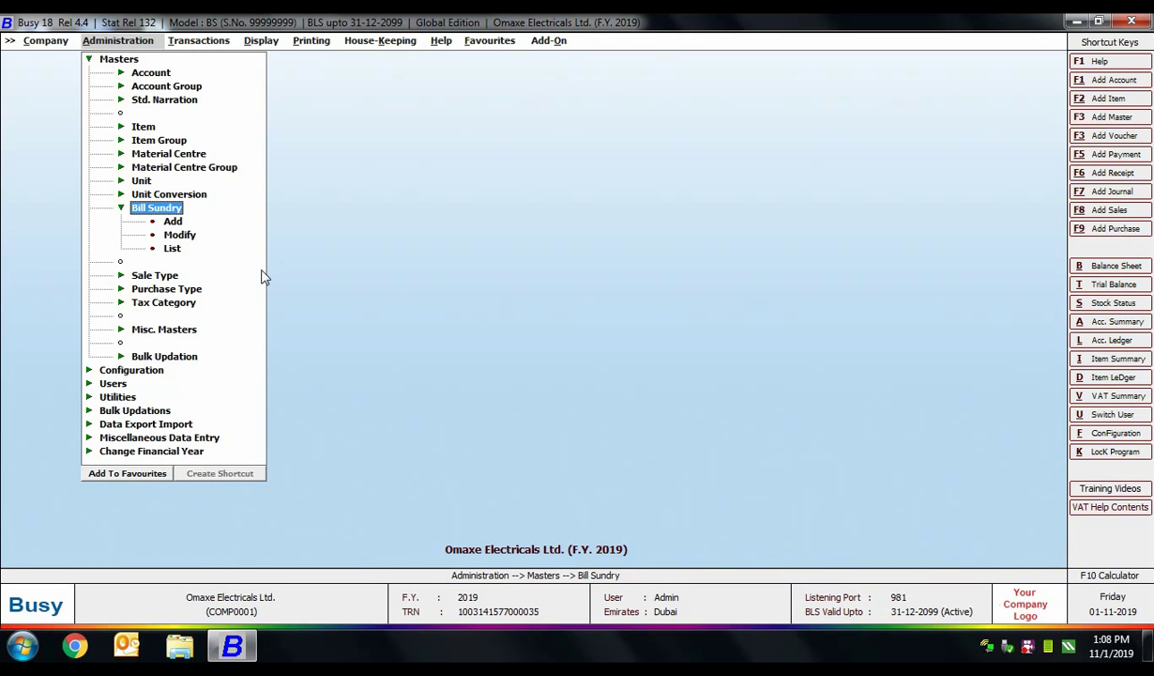
{"action": "left_click", "coordinate": [178, 234]}
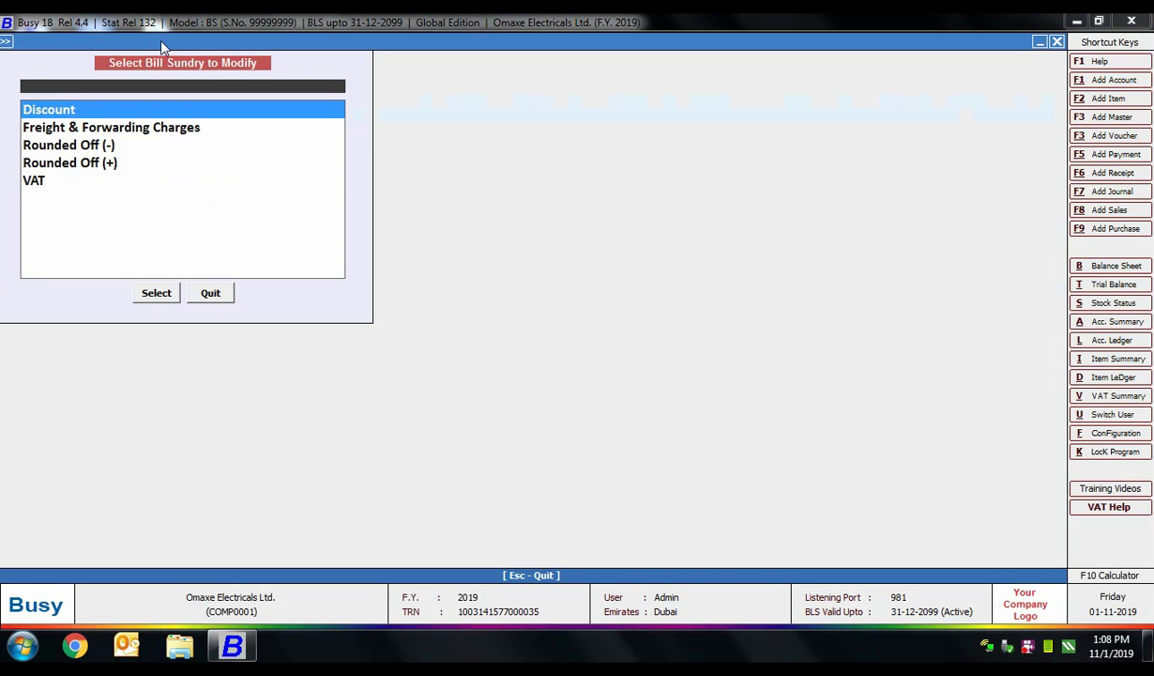
{"action": "key", "text": "End"}
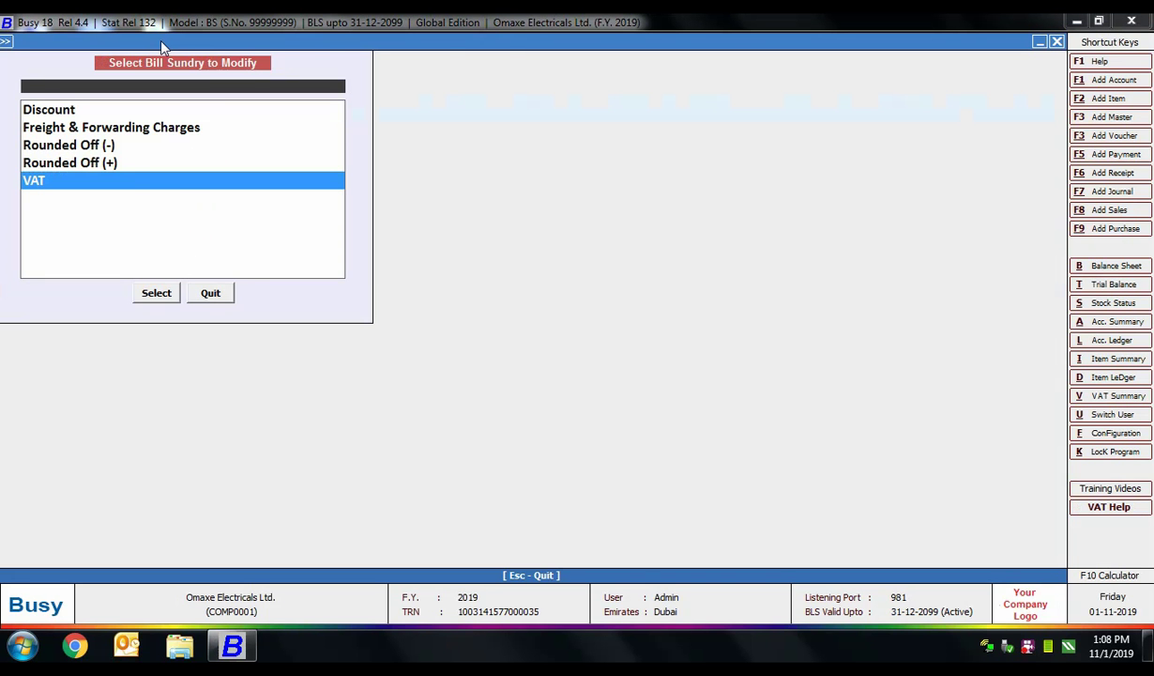
{"action": "key", "text": "Escape"}
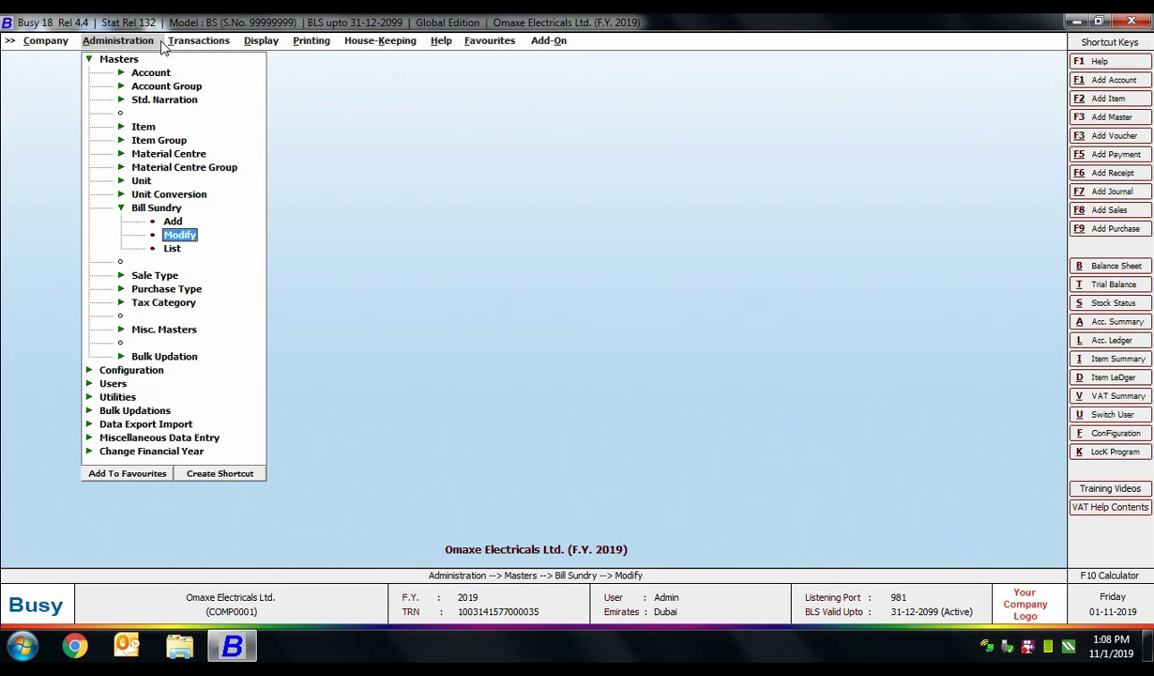
Start a new bill sundry master named Installation Charges with no alias.
{"action": "key", "text": "Up"}
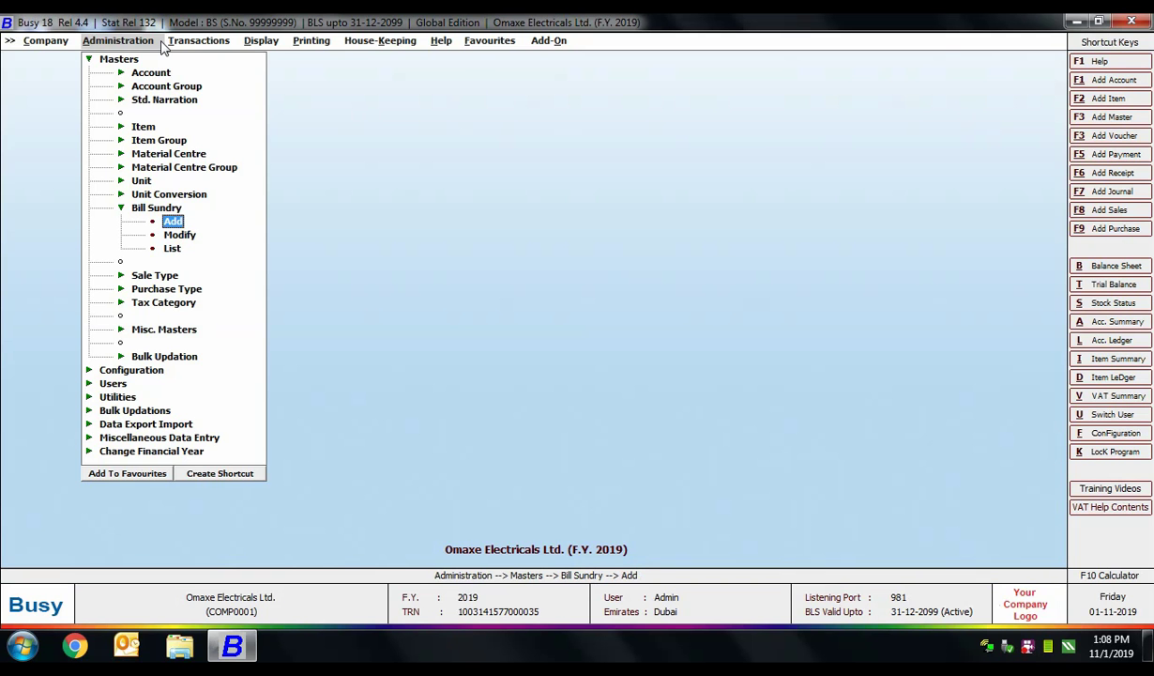
{"action": "key", "text": "Return"}
{"action": "type", "text": "Ins"}
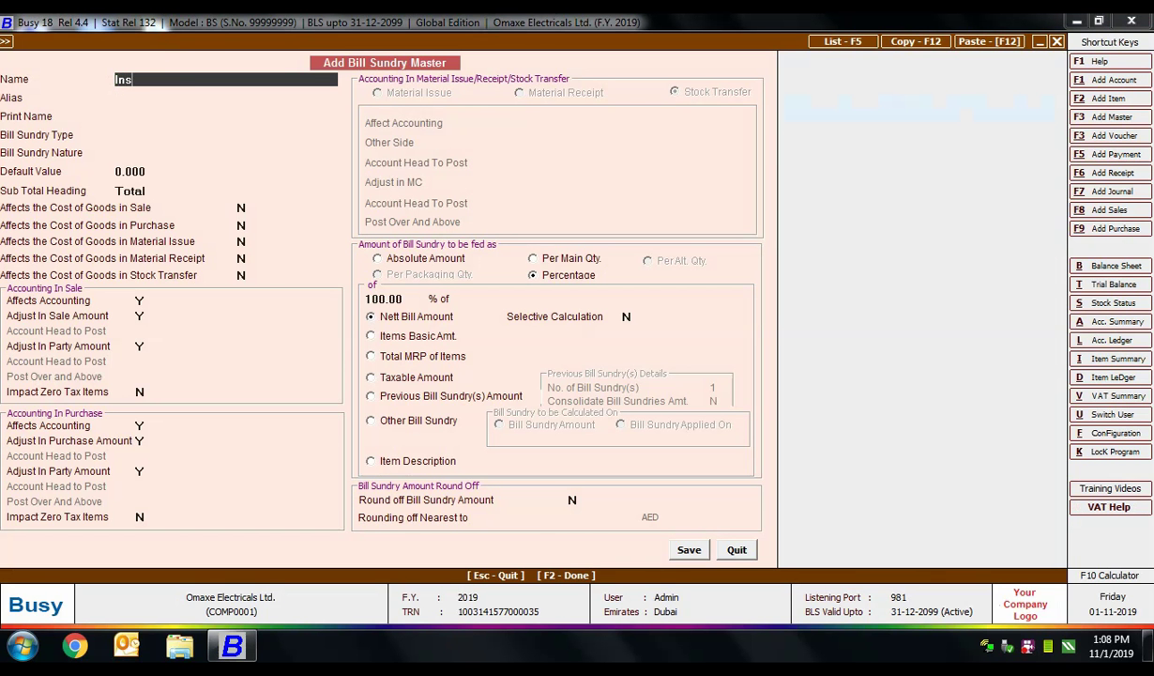
{"action": "type", "text": "tallation Charges"}
{"action": "key", "text": "Return"}
{"action": "key", "text": "Return"}
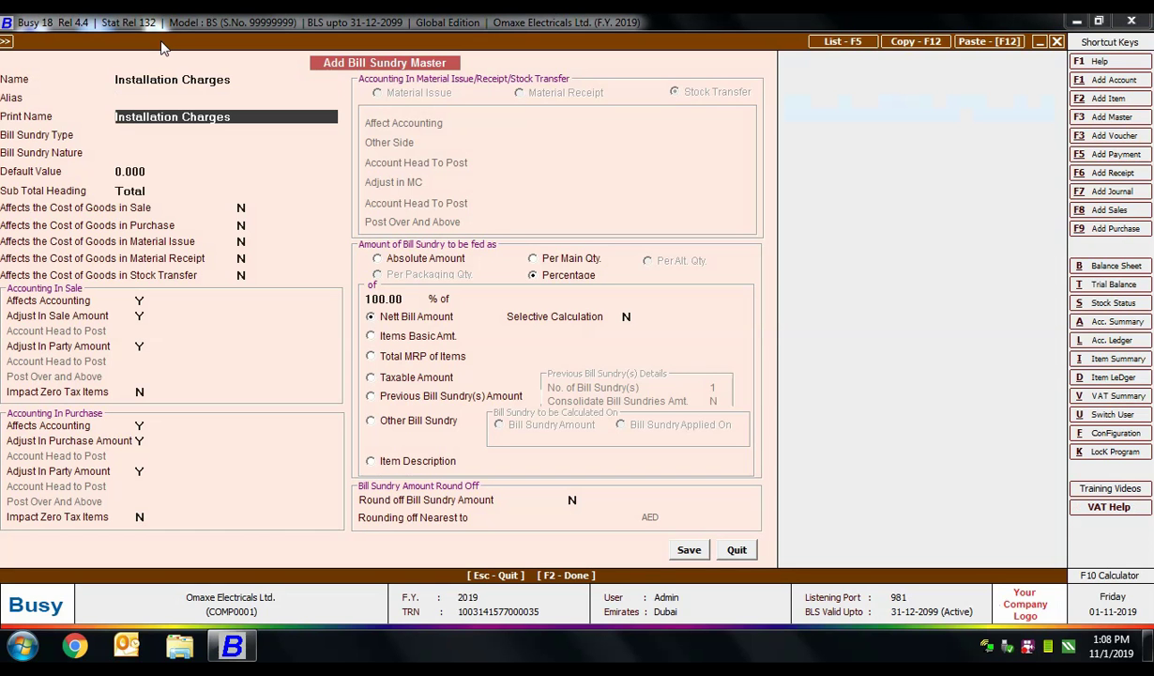
Keep the print name Installation Charges and set the bill sundry type to Additive and nature to Others.
{"action": "key", "text": "Return"}
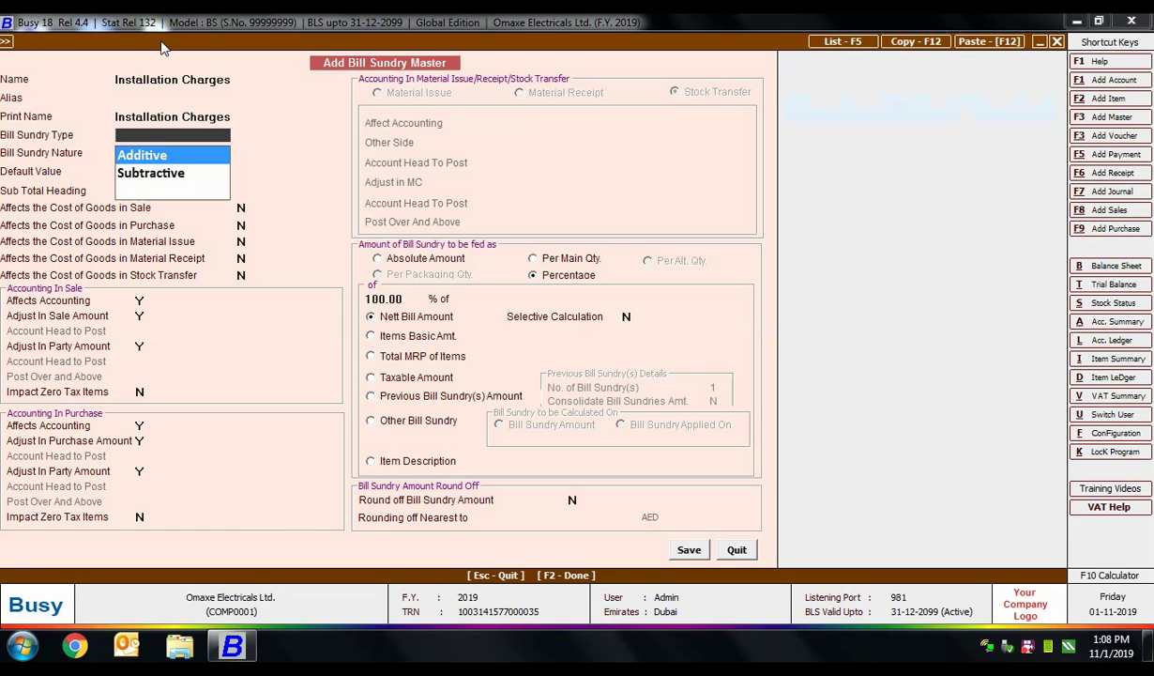
{"action": "key", "text": "Down"}
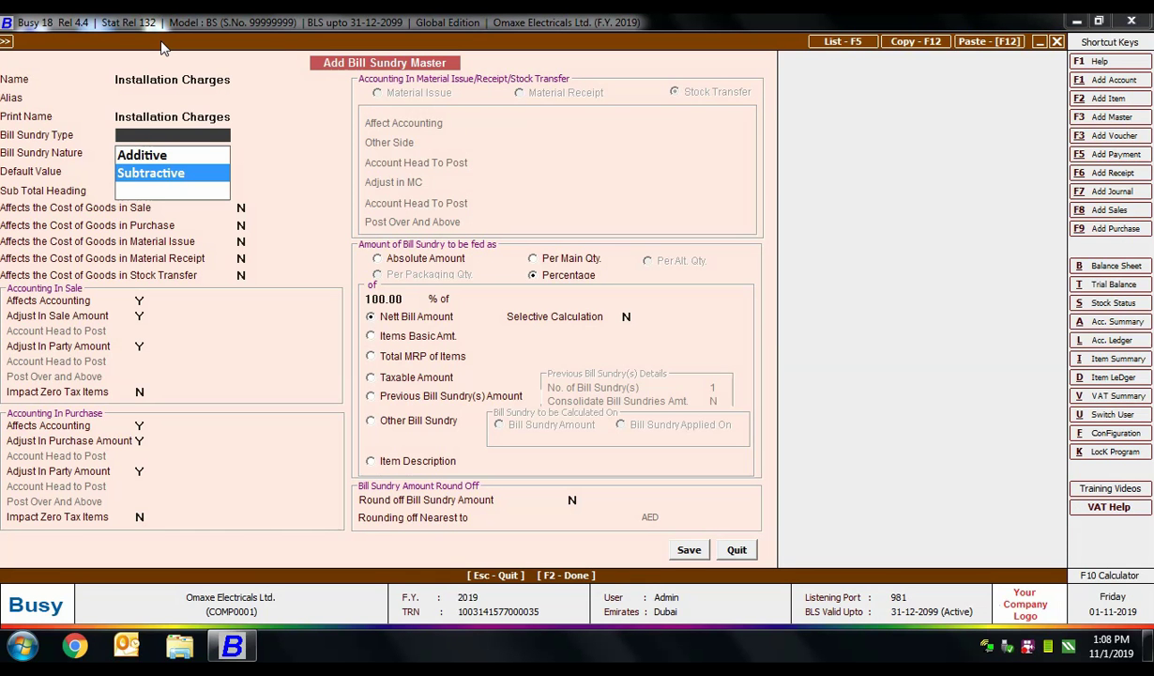
{"action": "key", "text": "Up"}
{"action": "key", "text": "Return"}
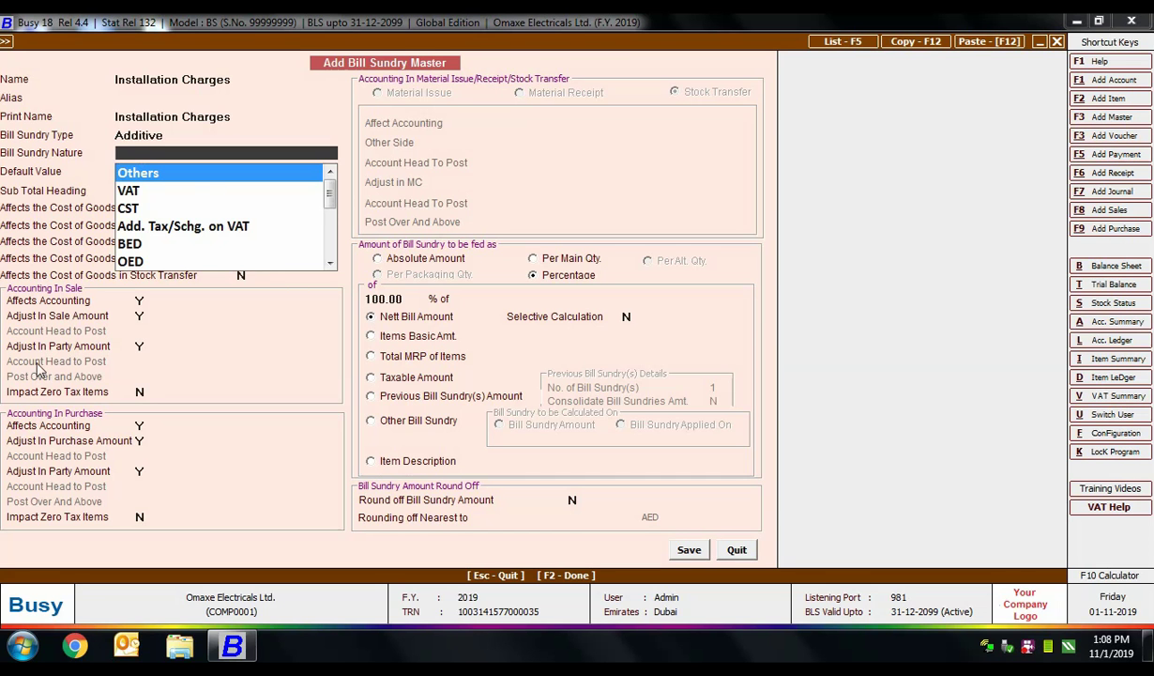
{"action": "key", "text": "Return"}
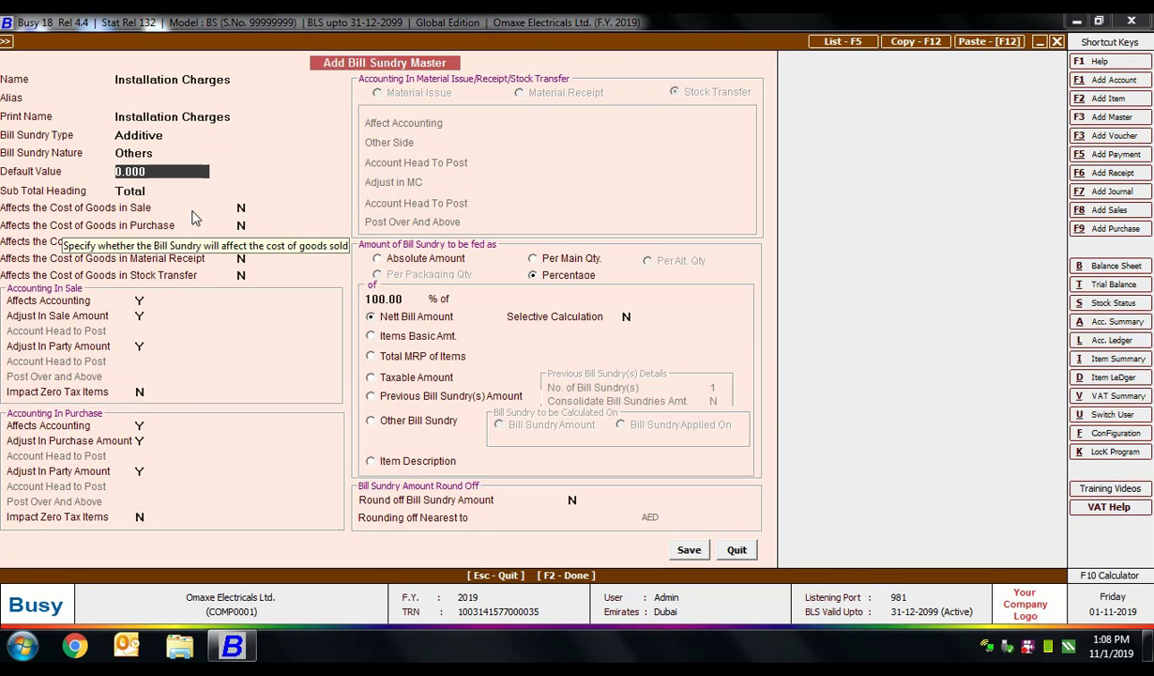
Set the default value to 25, keeping the sub total heading Total and the cost of goods options at N.
{"action": "type", "text": "25"}
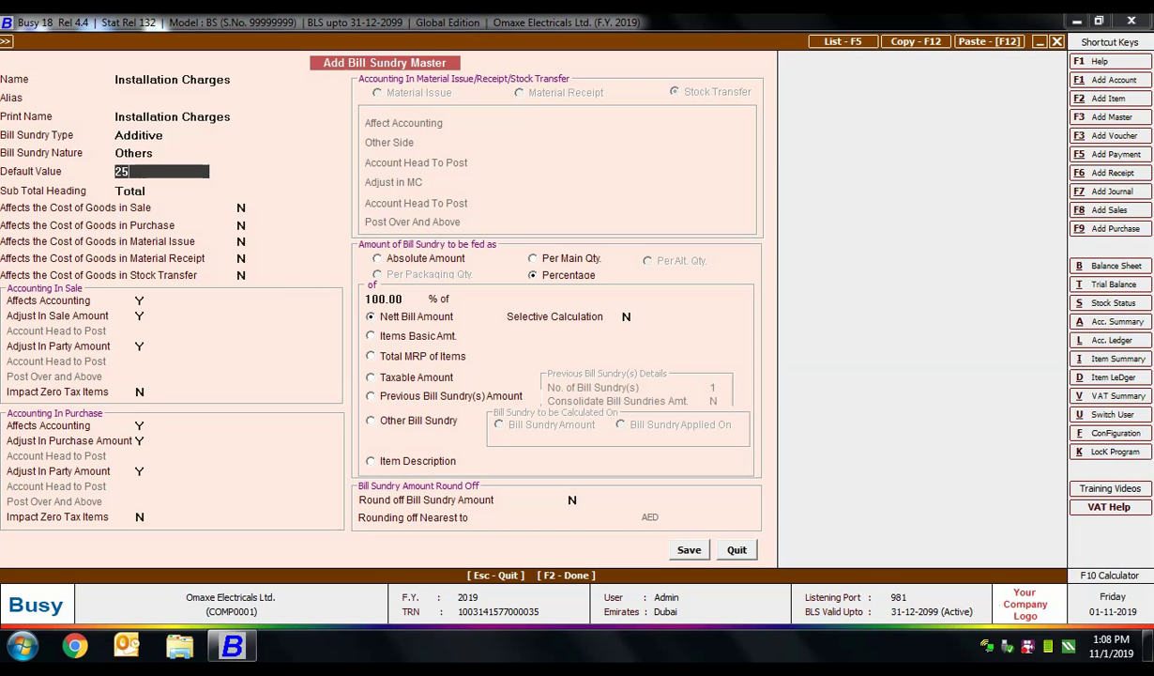
{"action": "key", "text": "Return"}
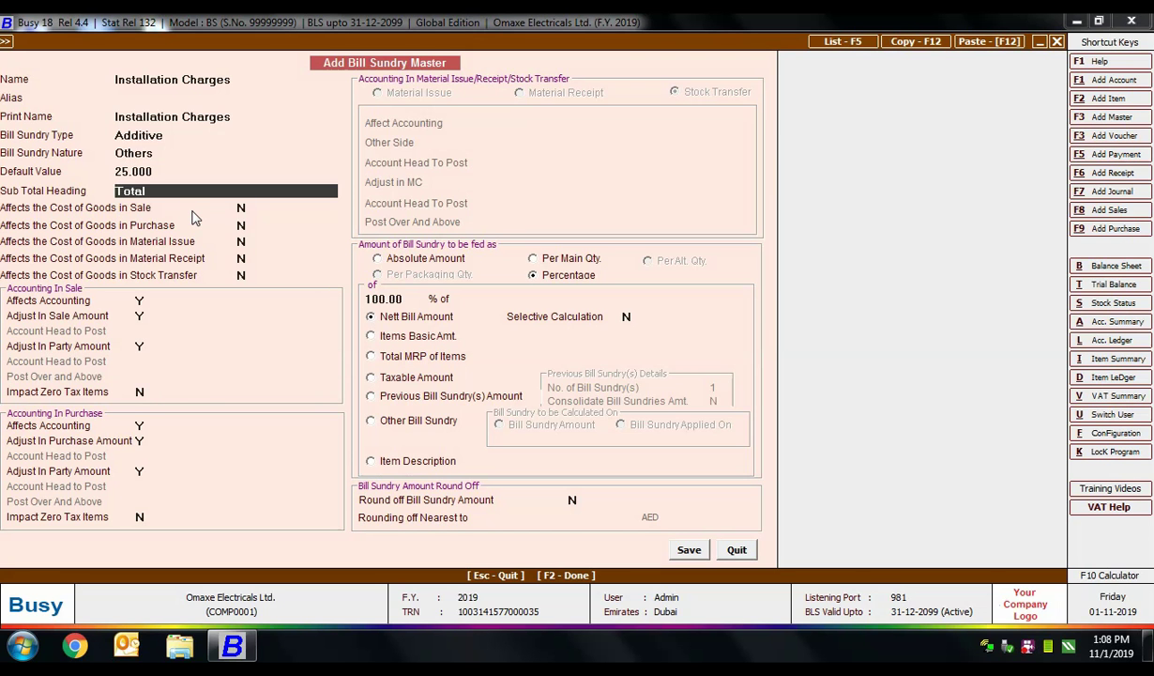
{"action": "key", "text": "Return"}
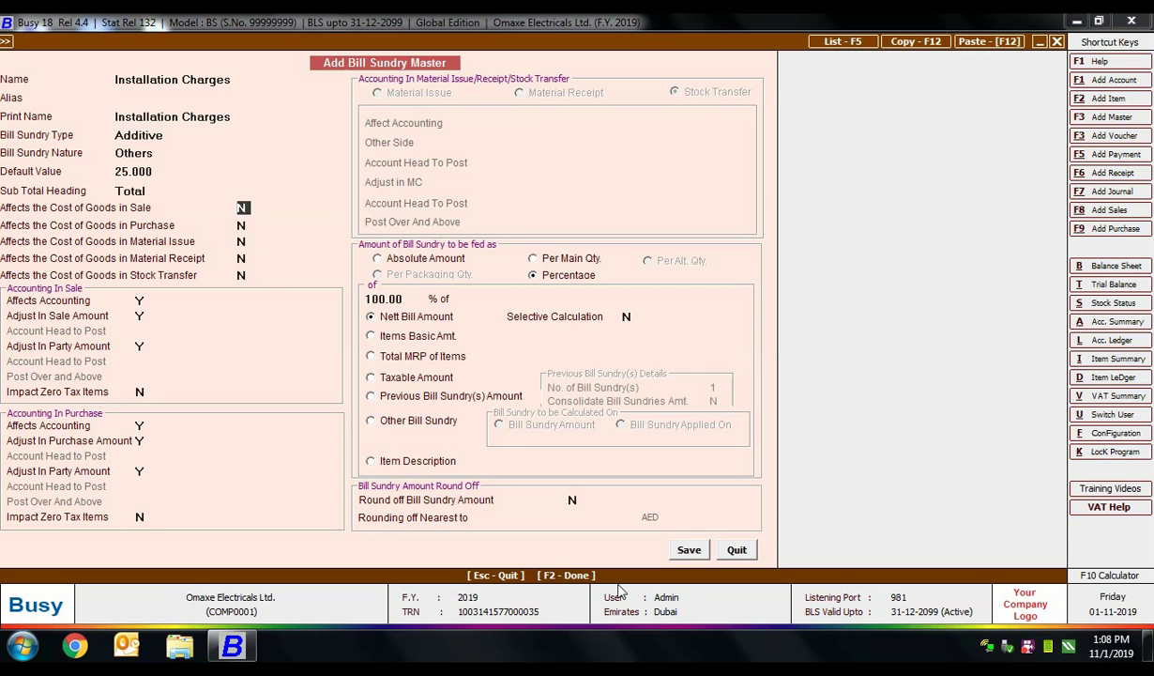
{"action": "key", "text": "Return"}
{"action": "key", "text": "Return"}
{"action": "key", "text": "Return"}
{"action": "key", "text": "Return"}
Try Adjust In Sale Amount set to N with Specify Acc. Here, look at the account heads, and return it to Y.
{"action": "left_click", "coordinate": [140, 300]}
{"action": "left_click", "coordinate": [139, 316]}
{"action": "key", "text": "n"}
{"action": "key", "text": "Return"}
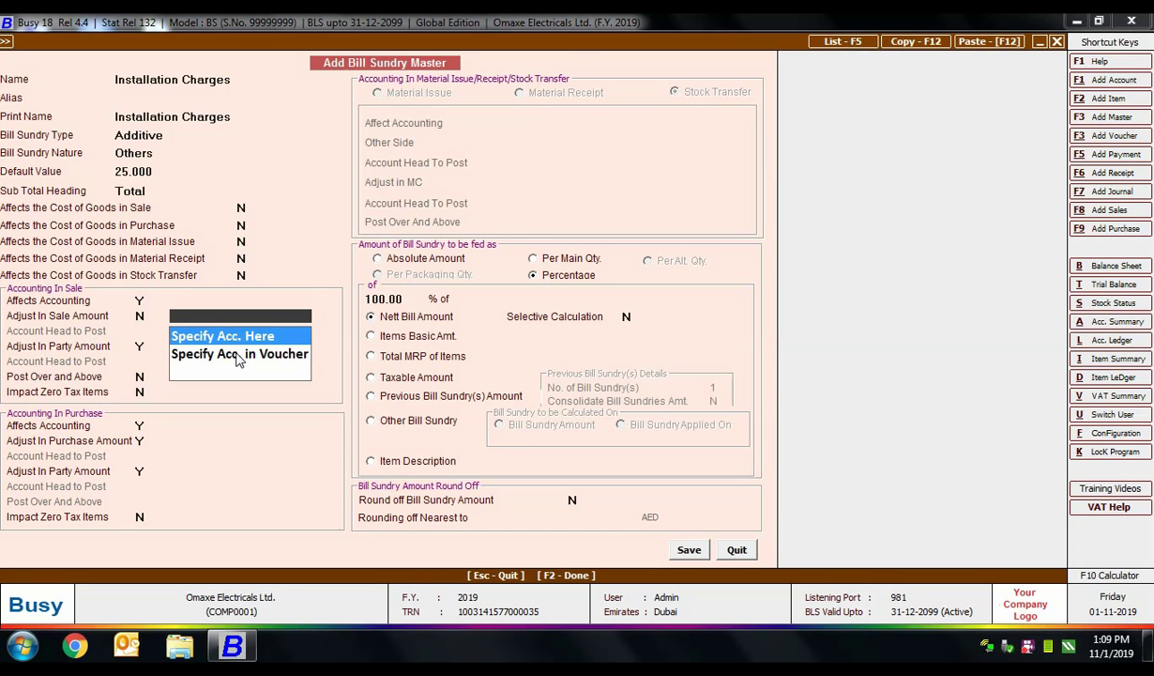
{"action": "key", "text": "Return"}
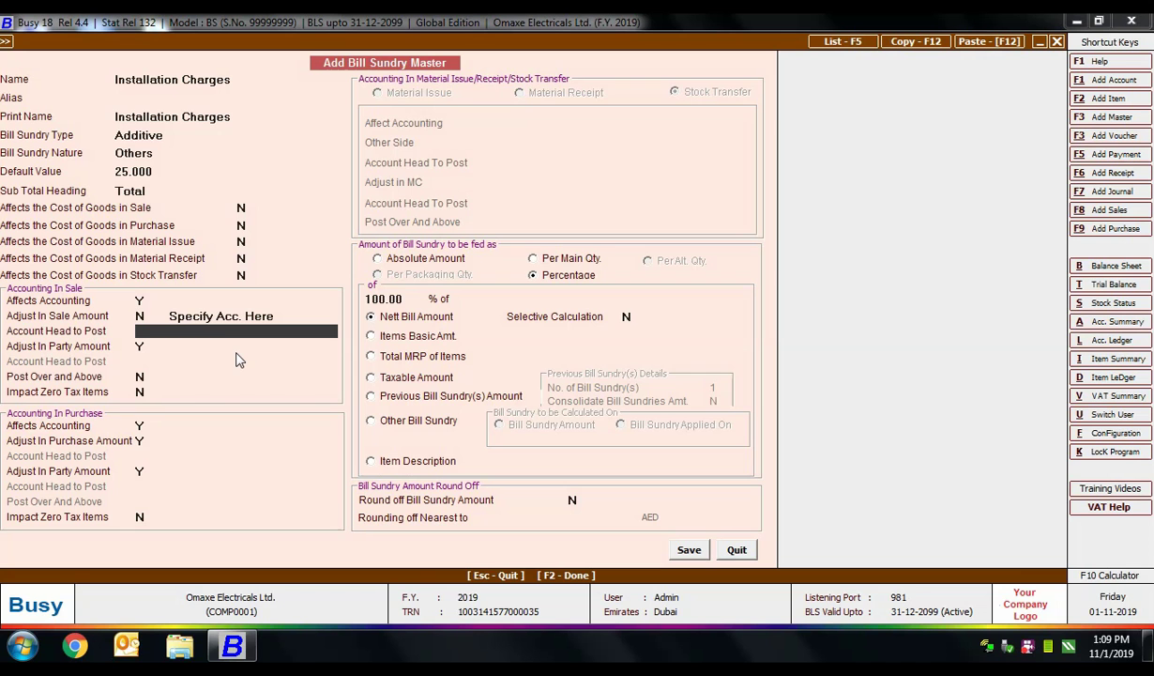
{"action": "type", "text": "g"}
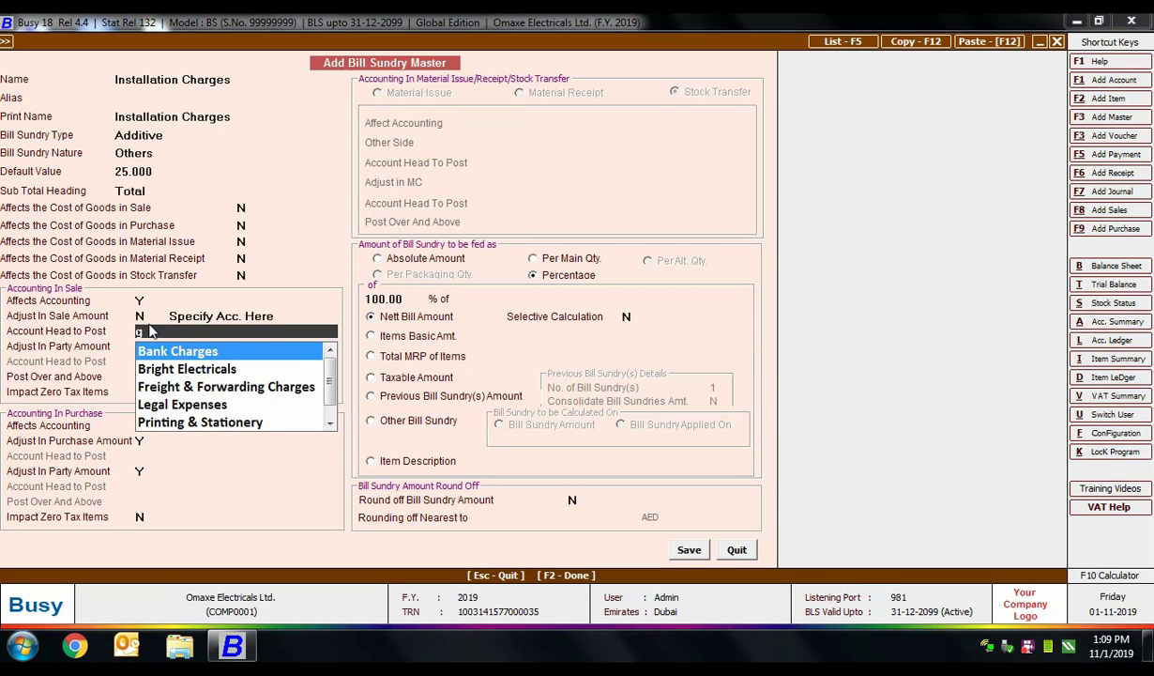
{"action": "left_click", "coordinate": [146, 319]}
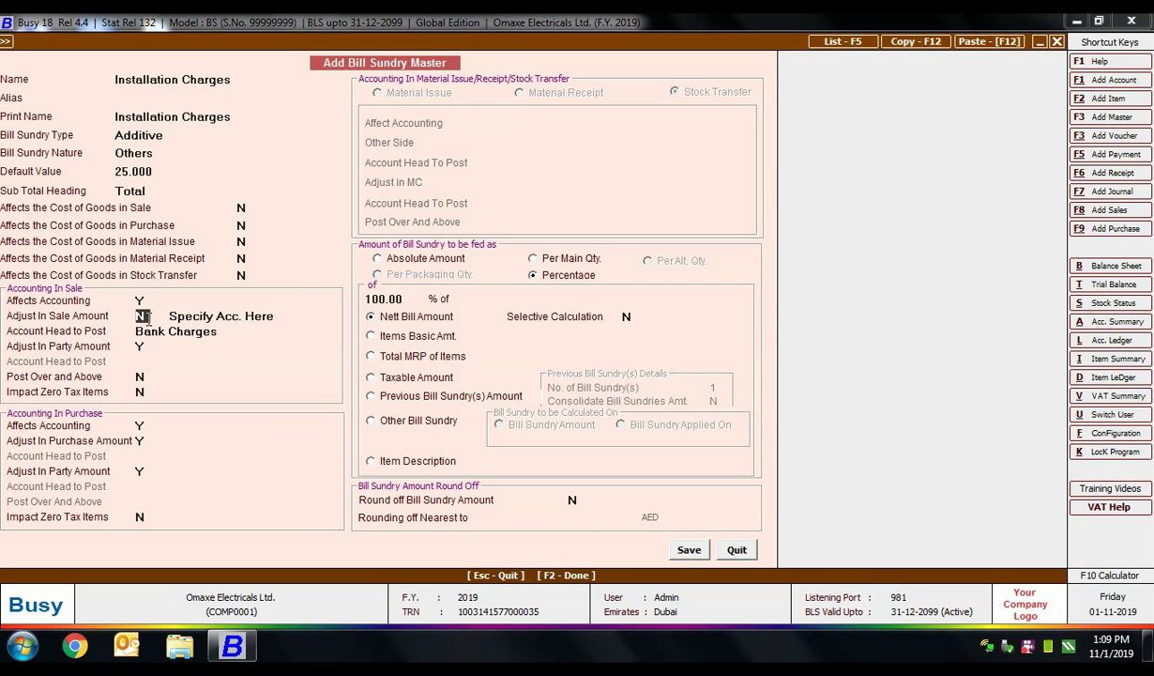
{"action": "key", "text": "y"}
{"action": "key", "text": "Return"}
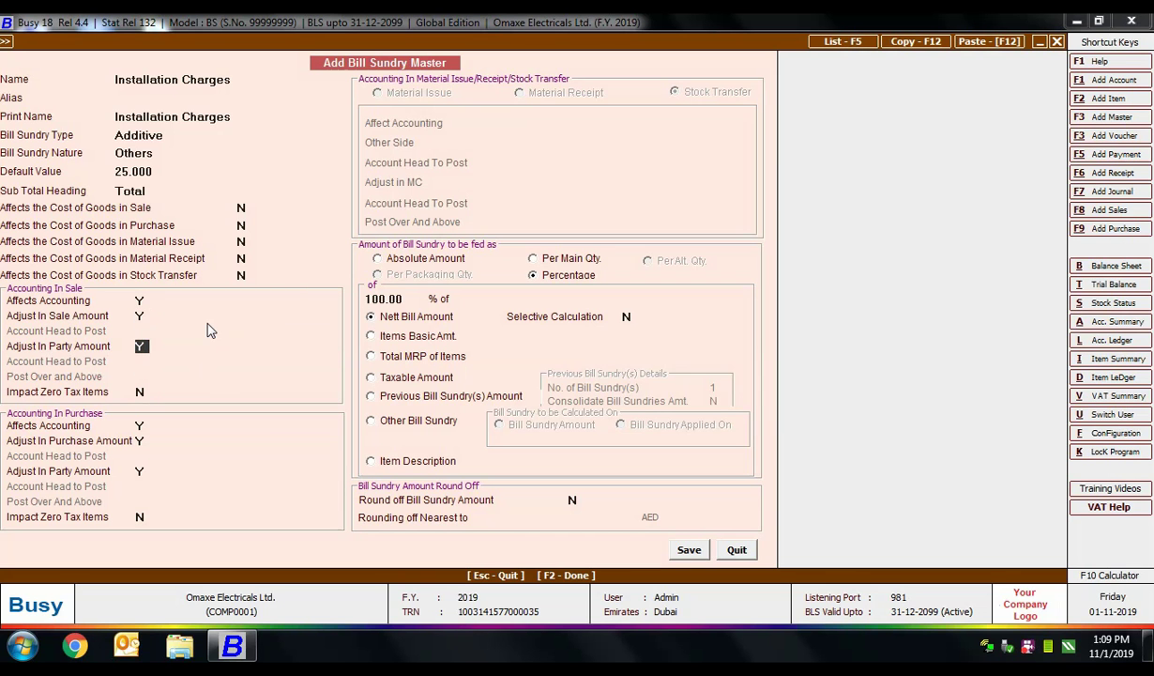
Try Adjust In Party Amount for sales set to N with Specify Acc. Here, and return it to Y.
{"action": "key", "text": "n"}
{"action": "key", "text": "Return"}
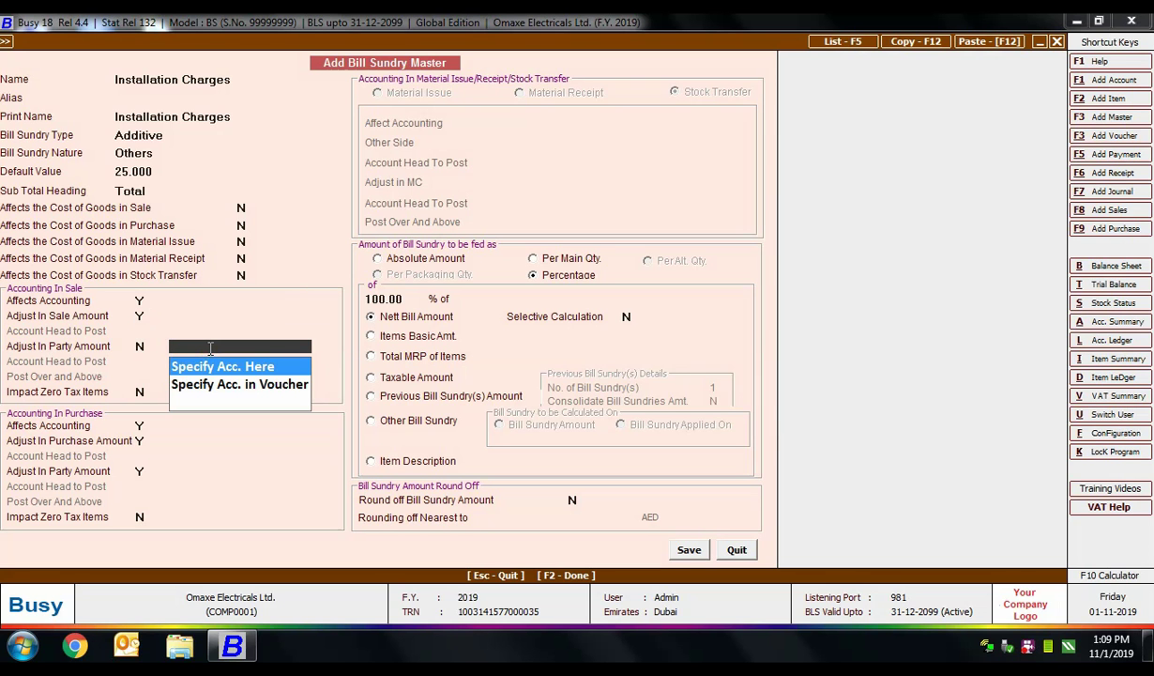
{"action": "key", "text": "Return"}
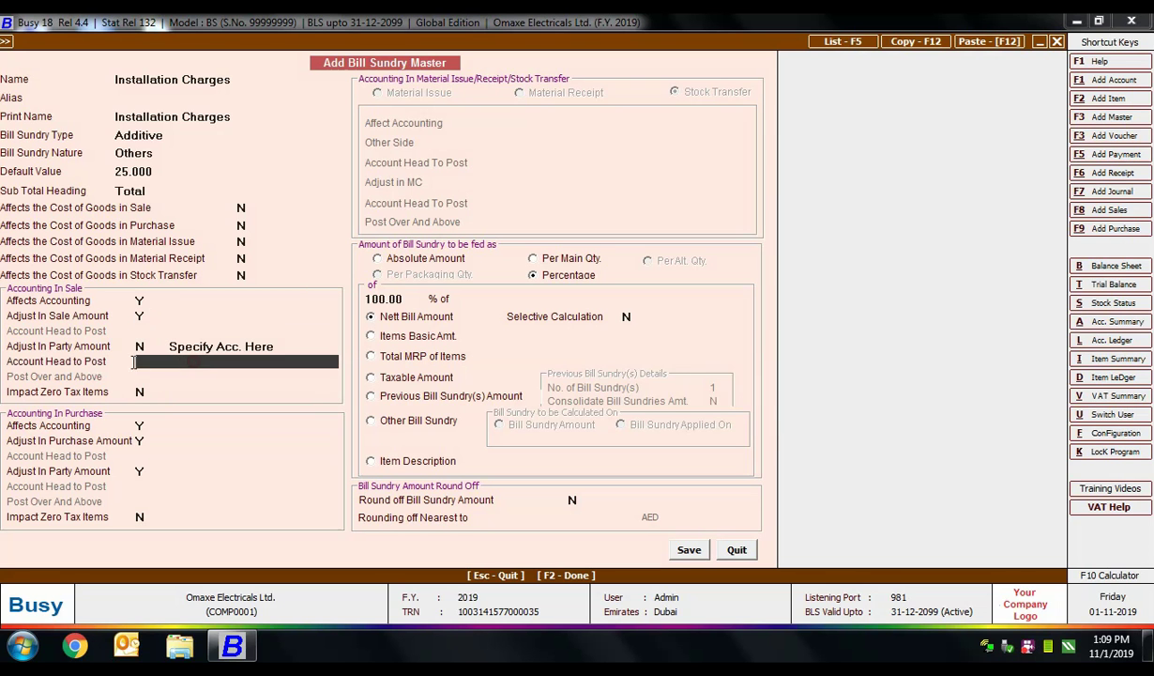
{"action": "key", "text": "y"}
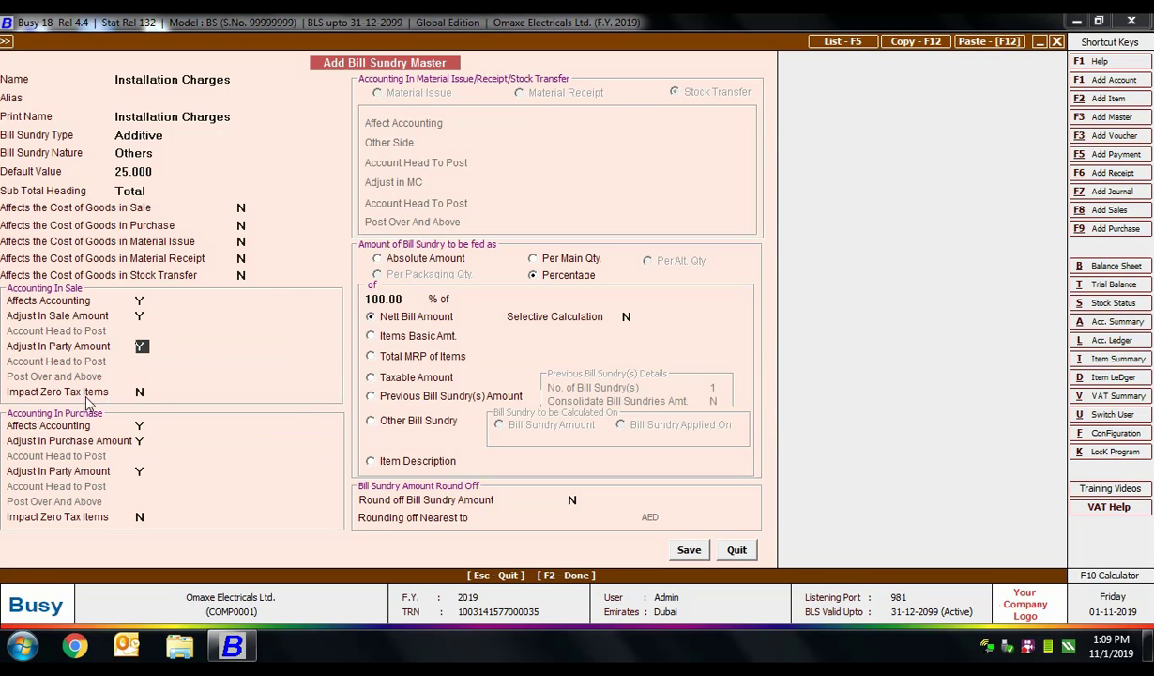
Keep Impact Zero Tax Items for sales at N and accept the default purchase accounting options.
{"action": "left_click", "coordinate": [141, 392]}
{"action": "key", "text": "Return"}
{"action": "key", "text": "Return"}
{"action": "key", "text": "Return"}
Try feeding the bill sundry as Absolute Amount and Per Main Qty., and settle on Percentage of Nett Bill Amount.
{"action": "left_click", "coordinate": [407, 262]}
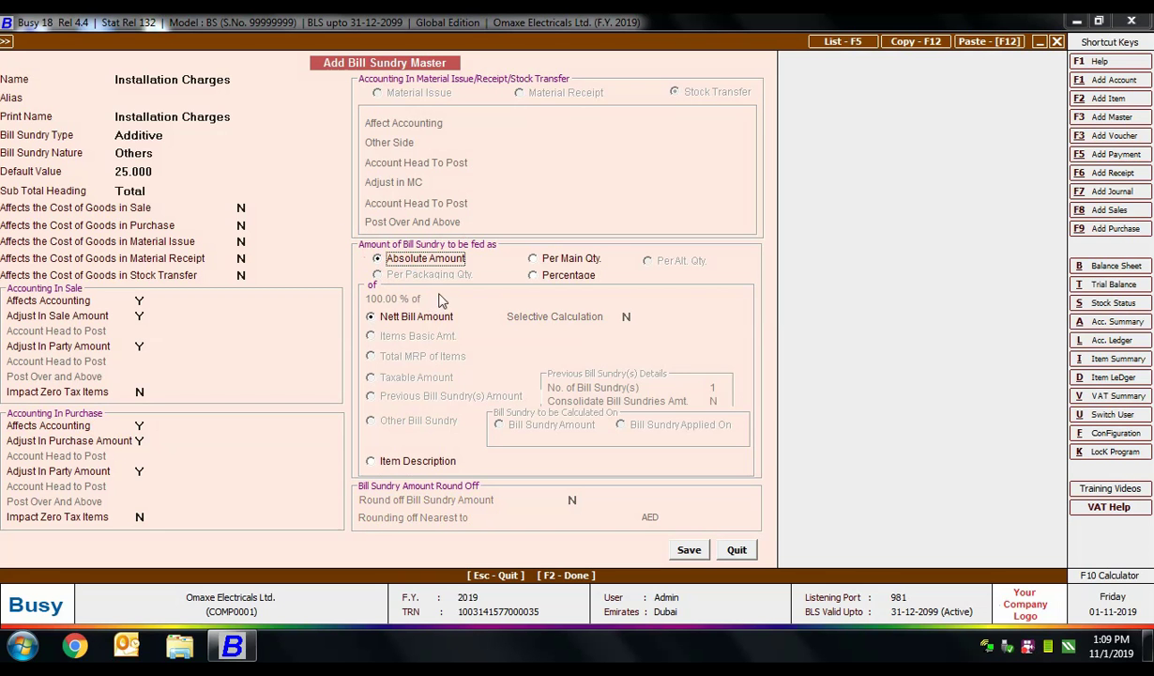
{"action": "left_click", "coordinate": [534, 259]}
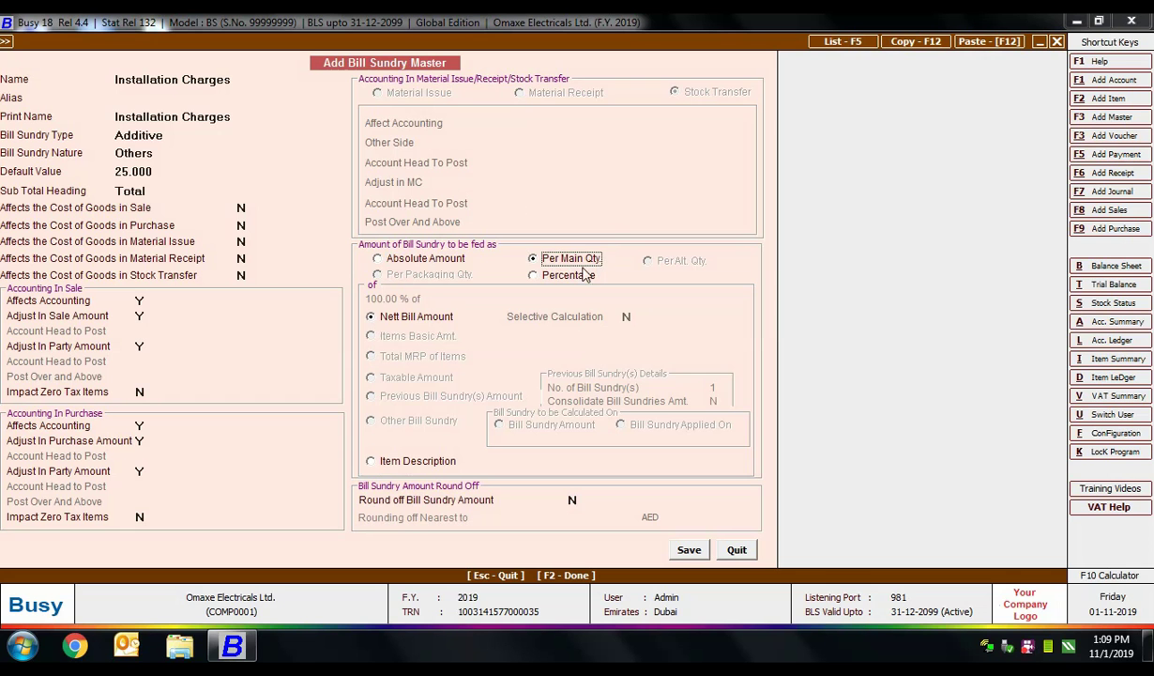
{"action": "left_click", "coordinate": [564, 275]}
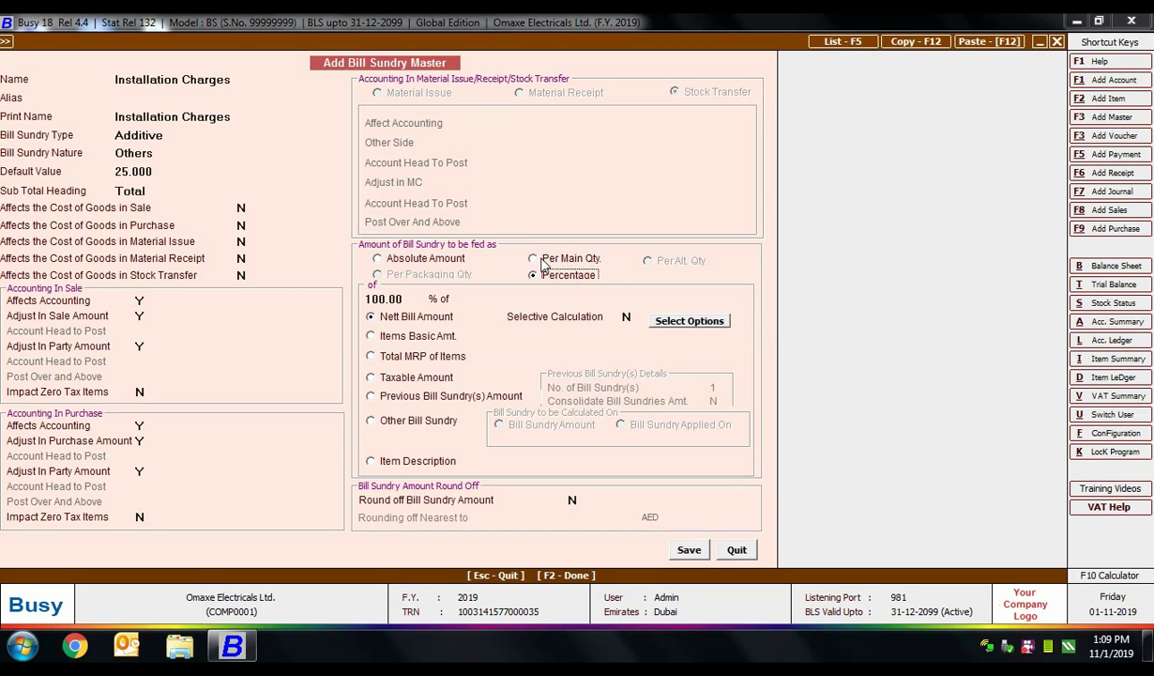
{"action": "left_click", "coordinate": [533, 264]}
{"action": "left_click", "coordinate": [371, 308]}
{"action": "left_click", "coordinate": [395, 316]}
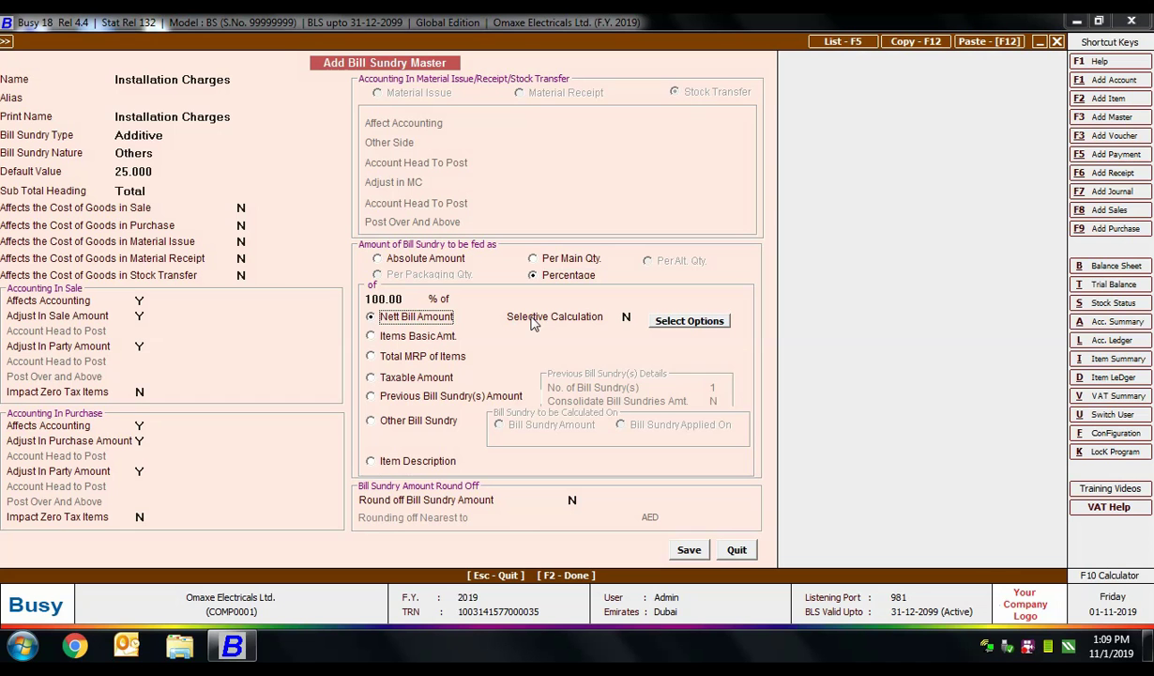
Try Selective Calculation set to Y with List Amount, Disc. Amount1 and Tax Amount options, clear them, and return it to N.
{"action": "key", "text": "Return"}
{"action": "type", "text": "y"}
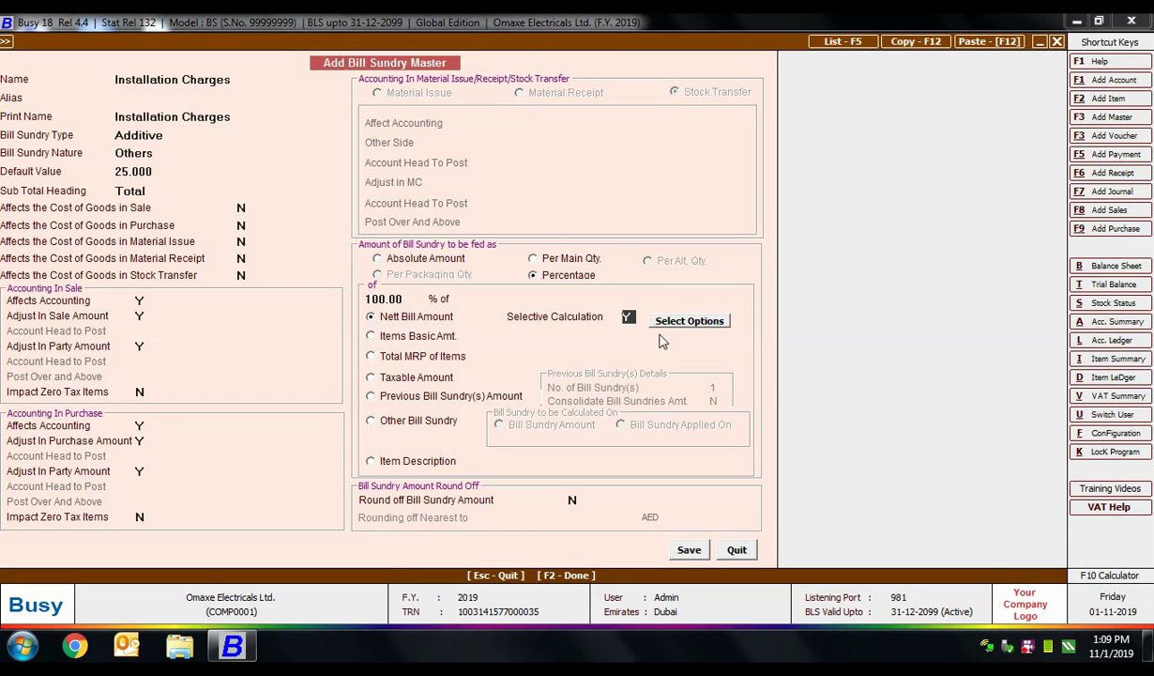
{"action": "left_click", "coordinate": [659, 320]}
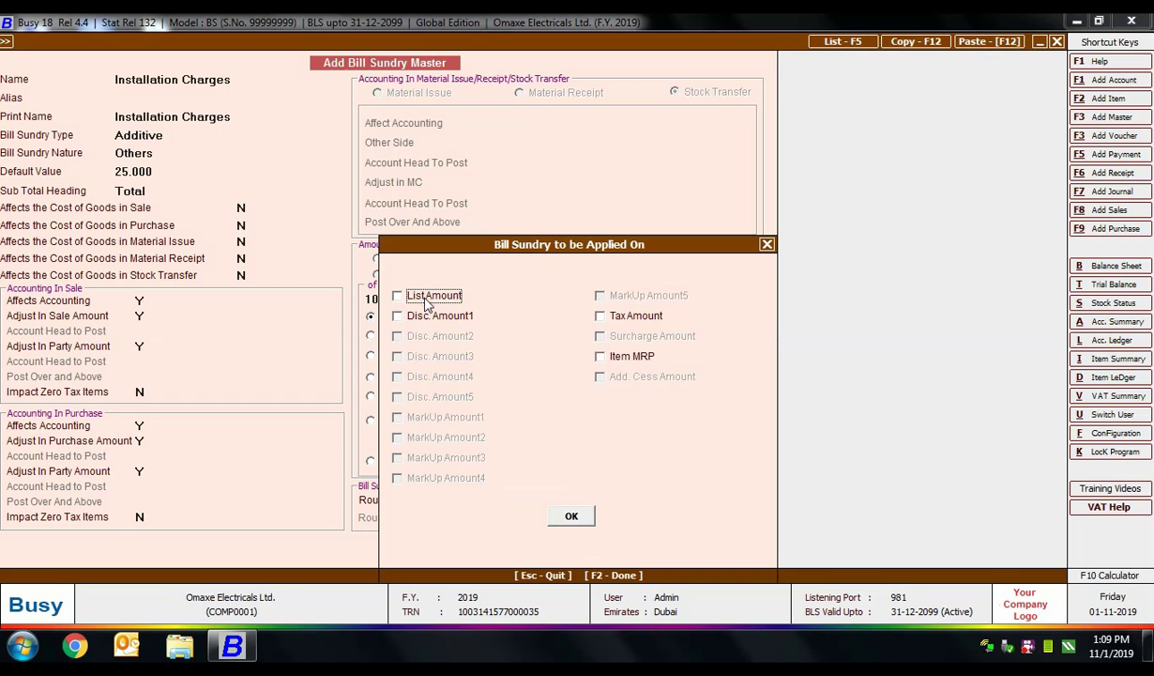
{"action": "left_click", "coordinate": [417, 296]}
{"action": "left_click", "coordinate": [420, 316]}
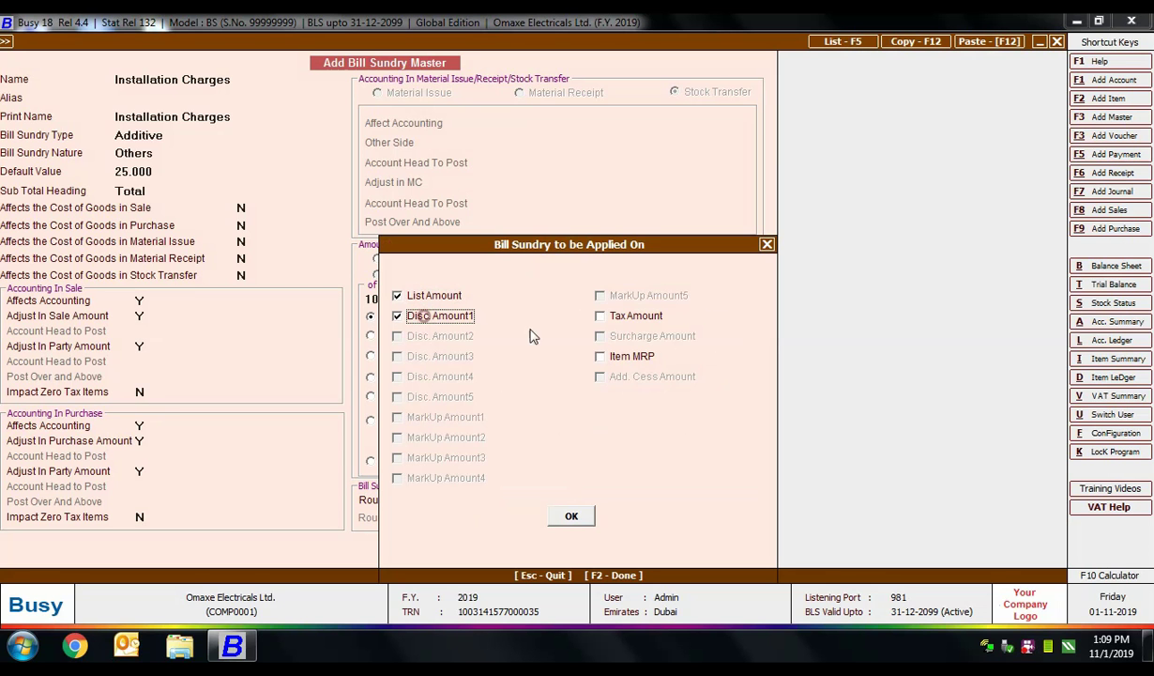
{"action": "left_click", "coordinate": [630, 321]}
{"action": "left_click", "coordinate": [453, 314]}
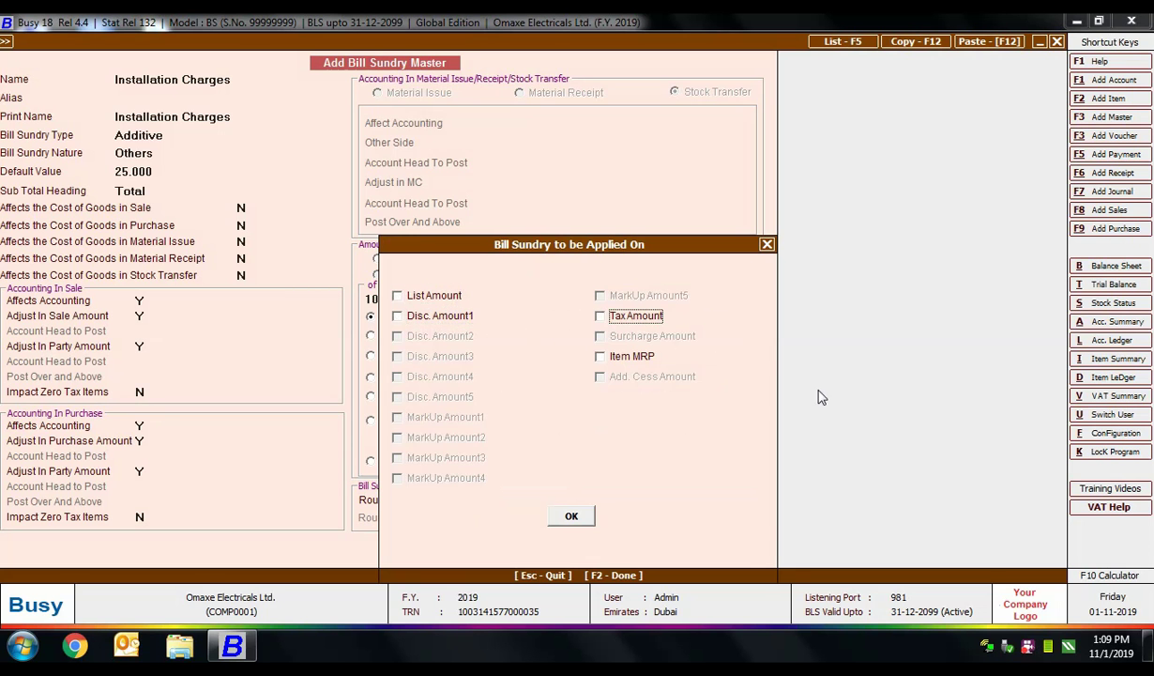
{"action": "key", "text": "F2"}
{"action": "left_click", "coordinate": [624, 317]}
{"action": "key", "text": "n"}
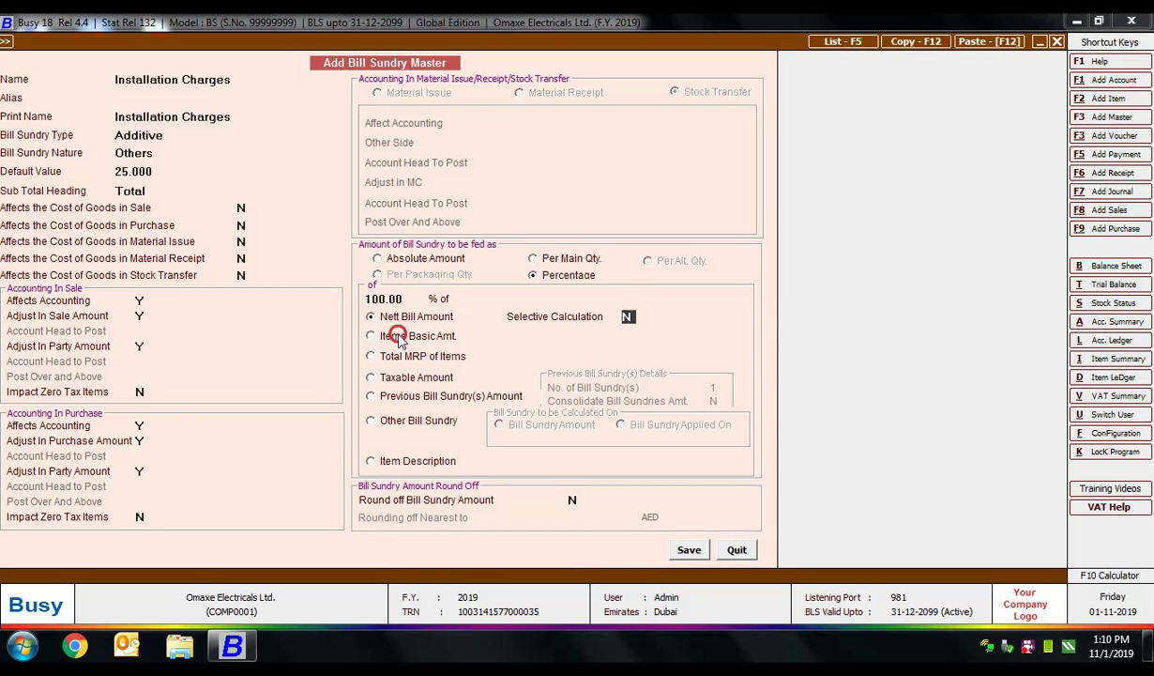
Try calculating the percentage on Items Basic Amt., Total MRP of Items, and Taxable Amount in turn.
{"action": "left_click", "coordinate": [386, 336]}
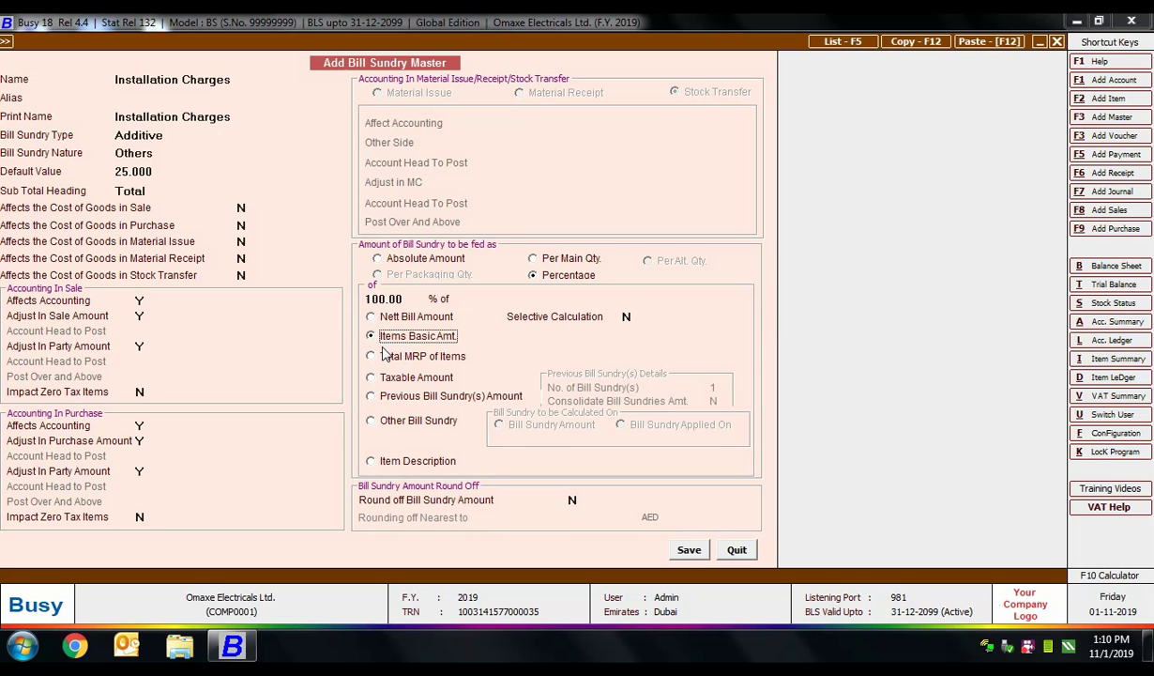
{"action": "left_click", "coordinate": [385, 355]}
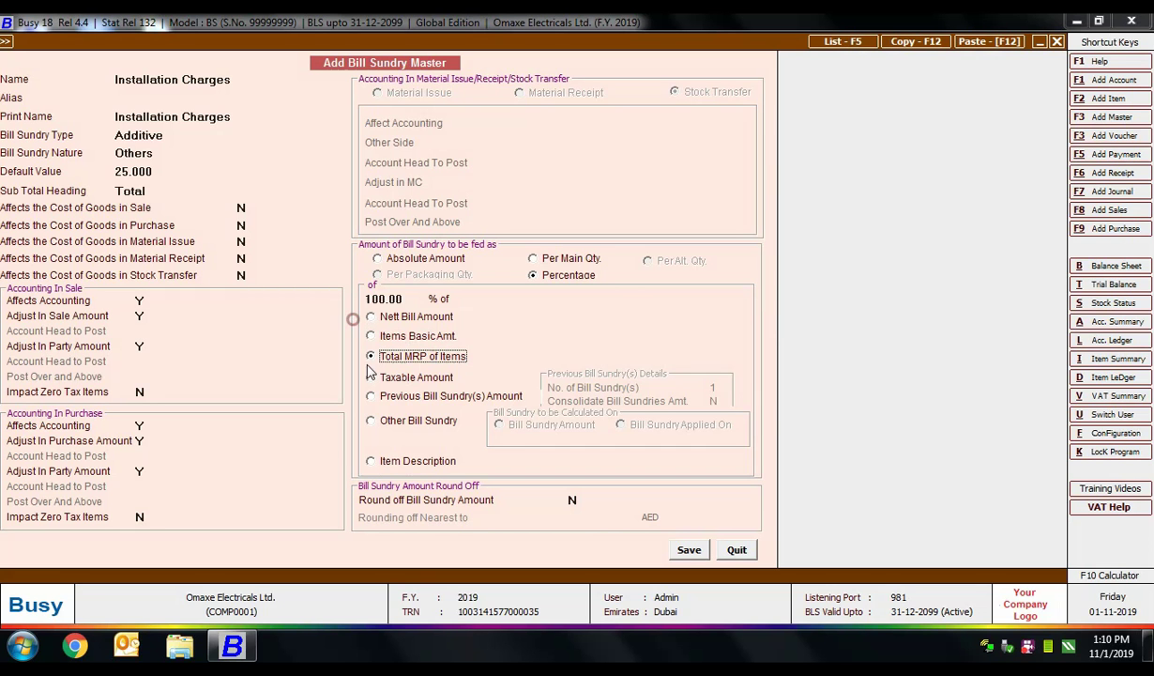
{"action": "left_click", "coordinate": [419, 378]}
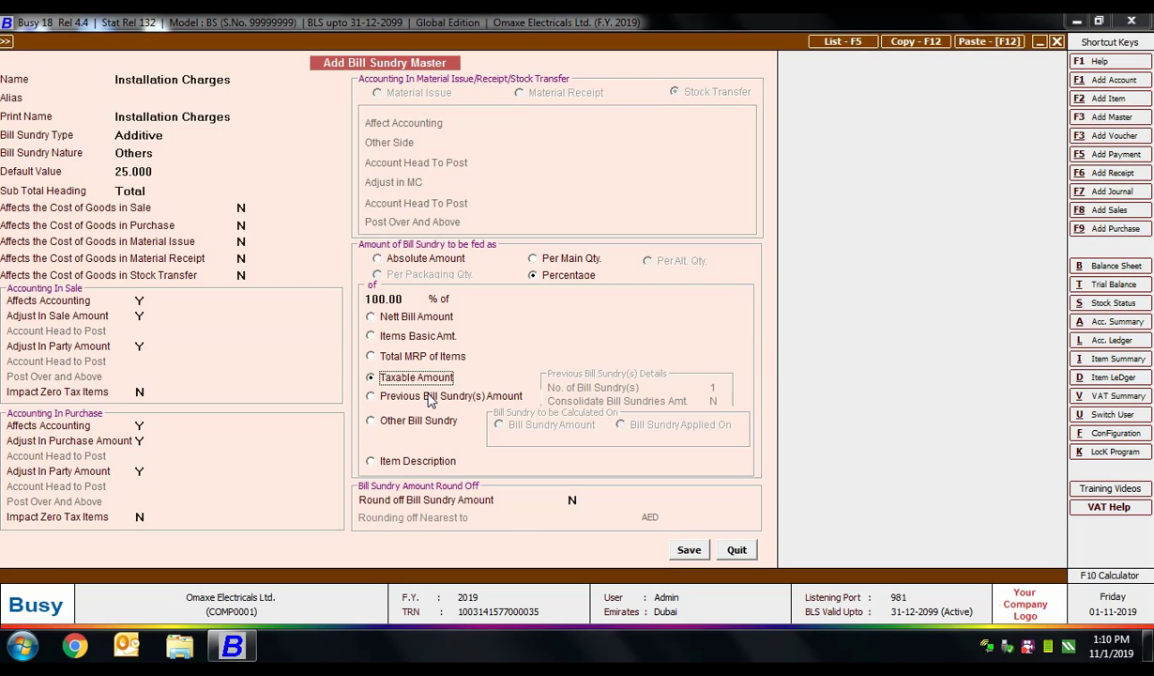
Try Previous Bill Sundry(s) Amount with 2 bill sundries and consolidation switched to Y and back to N, and also try Other Bill Sundry.
{"action": "left_click", "coordinate": [430, 398]}
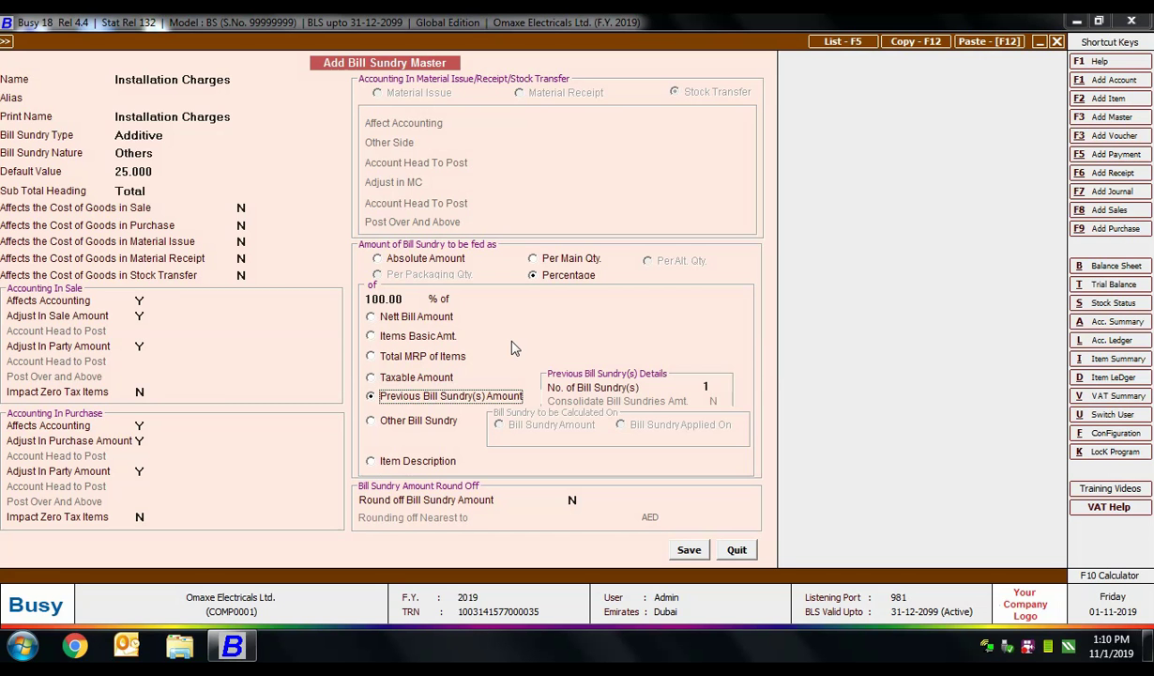
{"action": "key", "text": "Return"}
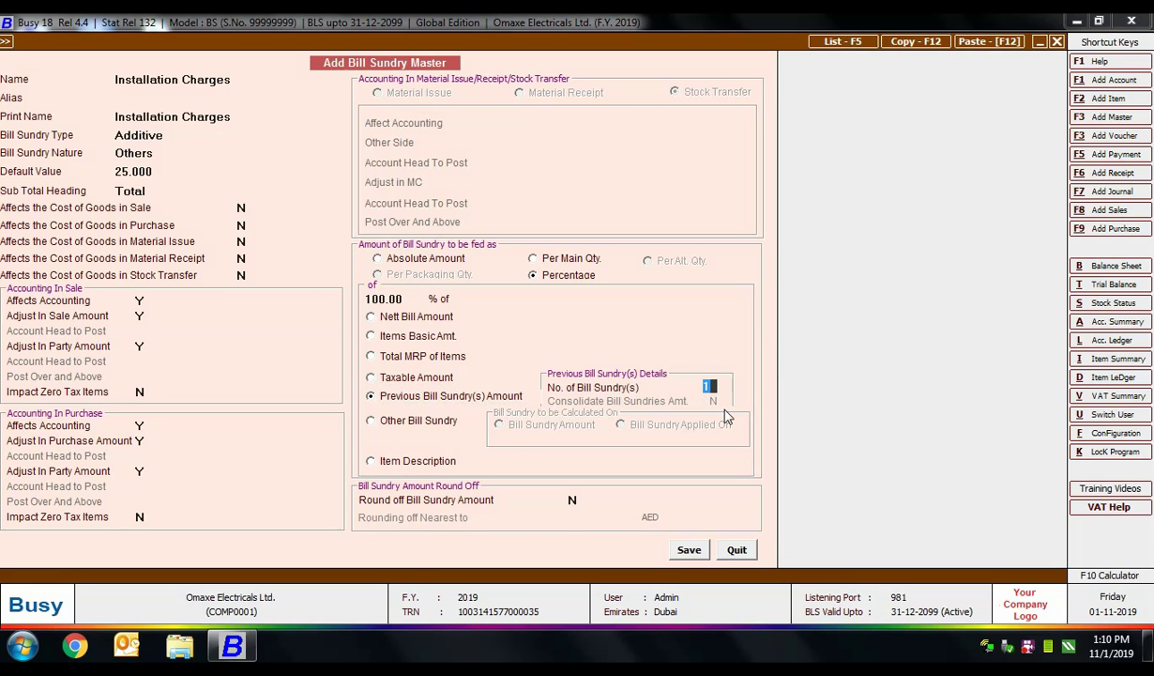
{"action": "type", "text": "2"}
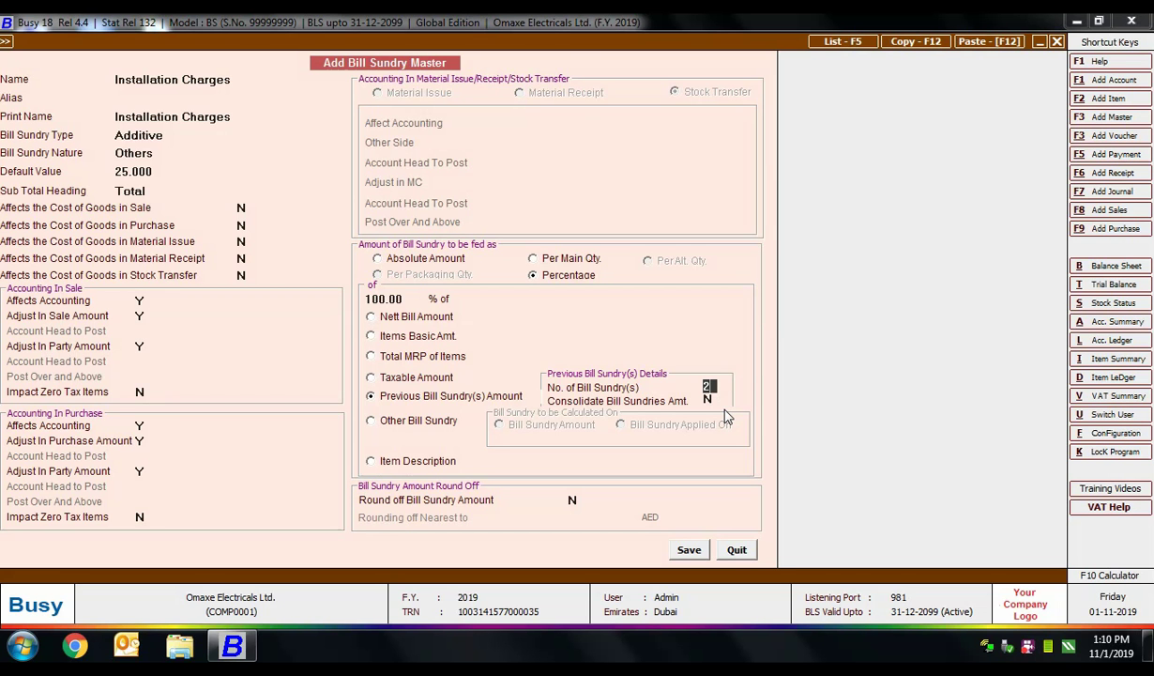
{"action": "key", "text": "Return"}
{"action": "type", "text": "Y"}
{"action": "key", "text": "n"}
{"action": "key", "text": "Up"}
{"action": "left_click", "coordinate": [413, 422]}
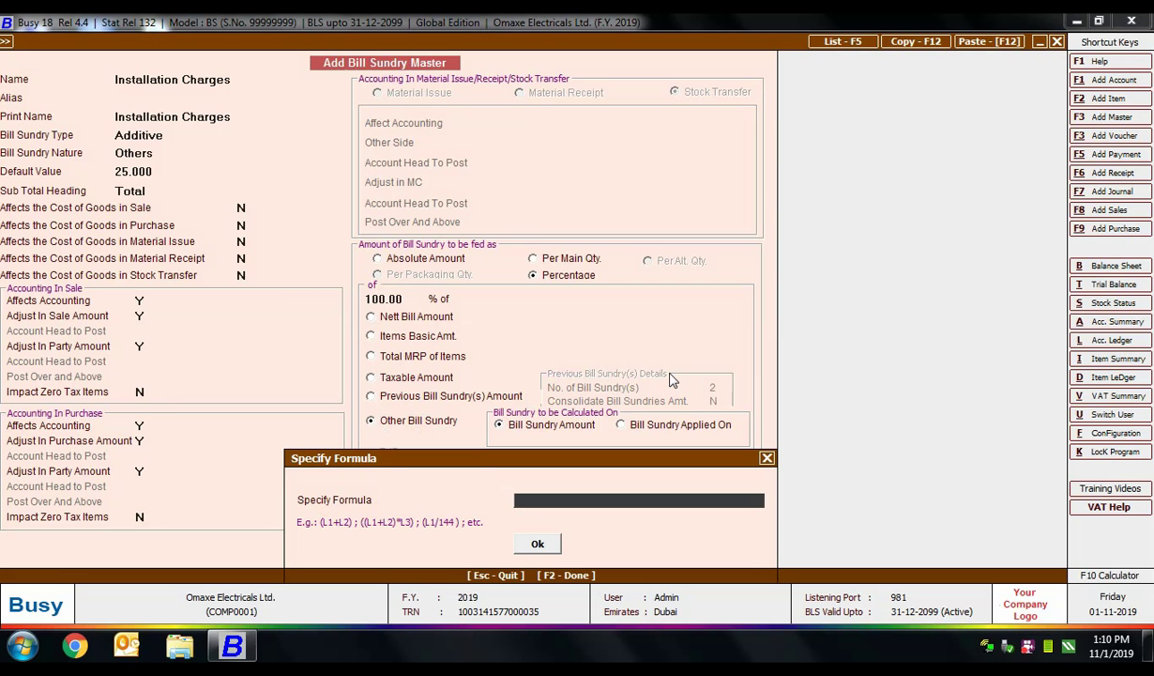
{"action": "key", "text": "Escape"}
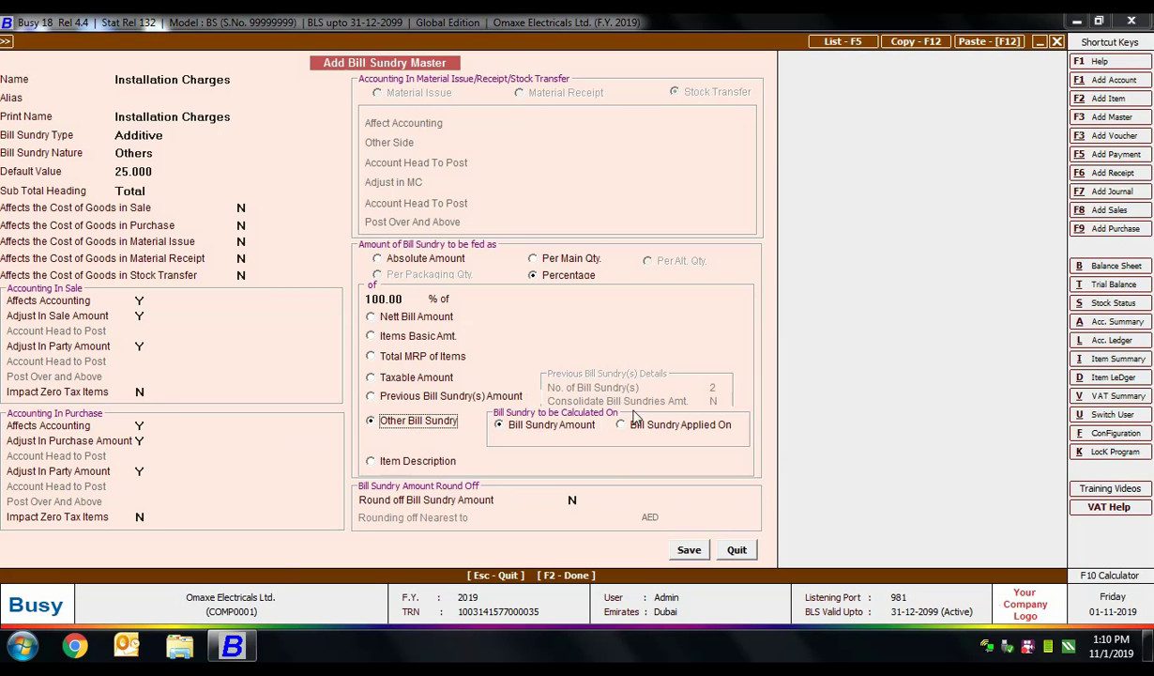
Choose Item Description as the calculation basis with a blank formula, and feed the bill sundry amount Per Main Qty.
{"action": "left_click", "coordinate": [393, 469]}
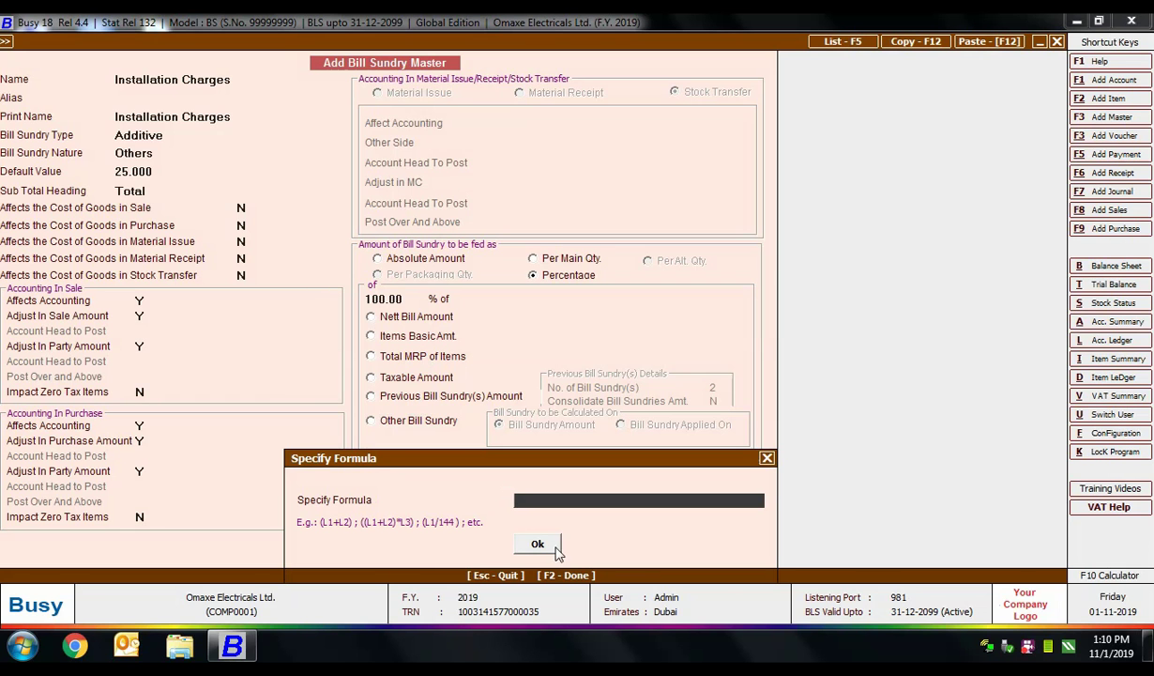
{"action": "key", "text": "Return"}
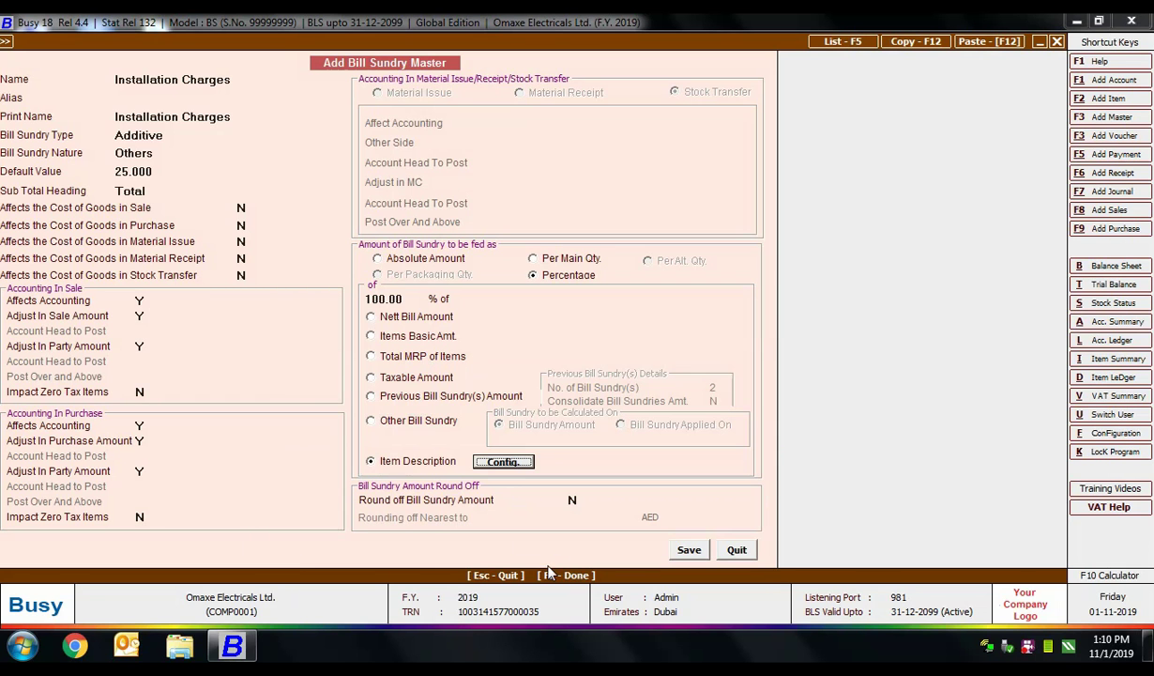
{"action": "left_click", "coordinate": [533, 258]}
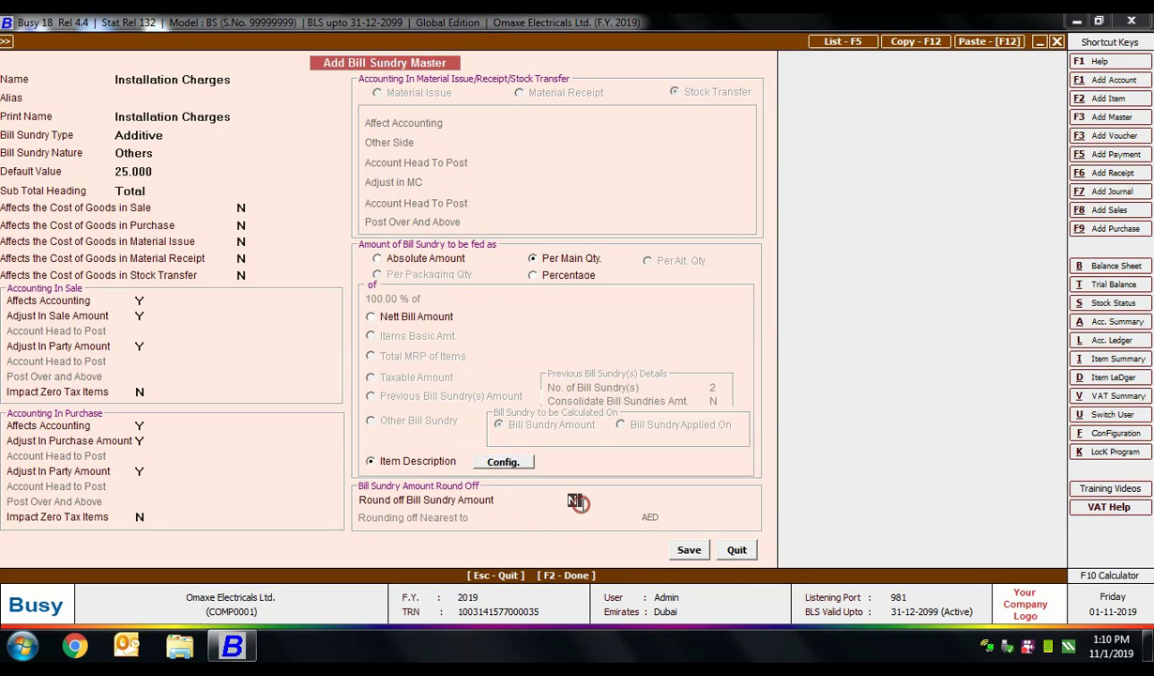
Round off the bill sundry amount with the Automatic method, nearest to 1 AED, and save the Installation Charges master.
{"action": "type", "text": "y"}
{"action": "key", "text": "Return"}
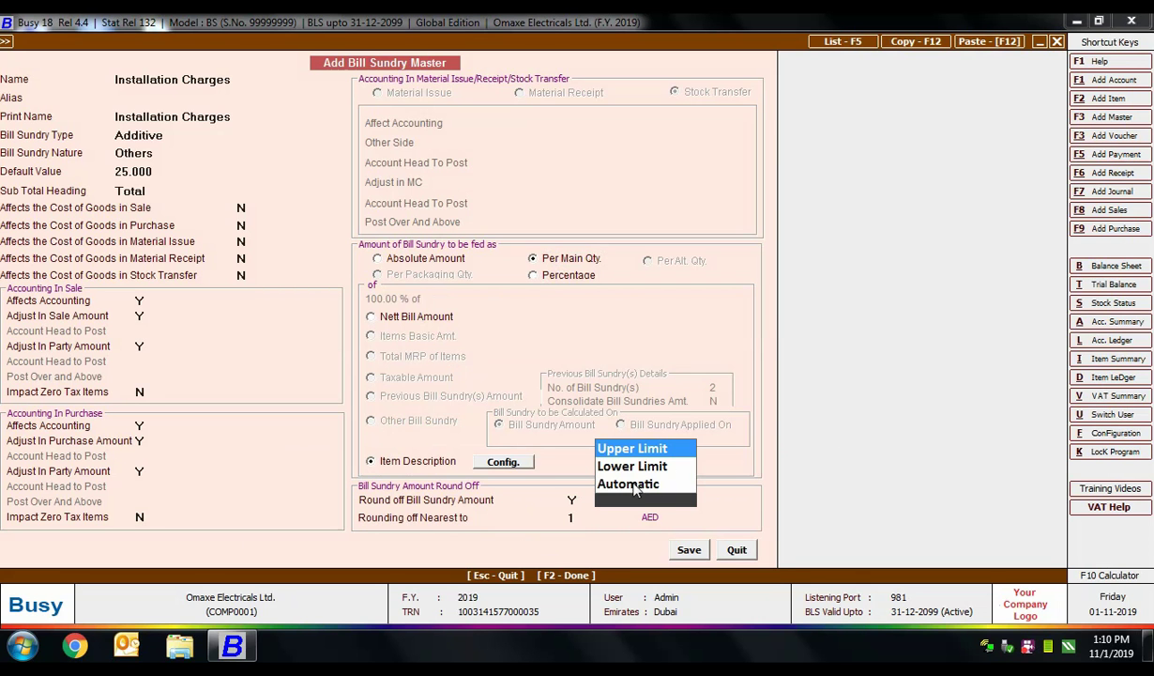
{"action": "left_click", "coordinate": [612, 481]}
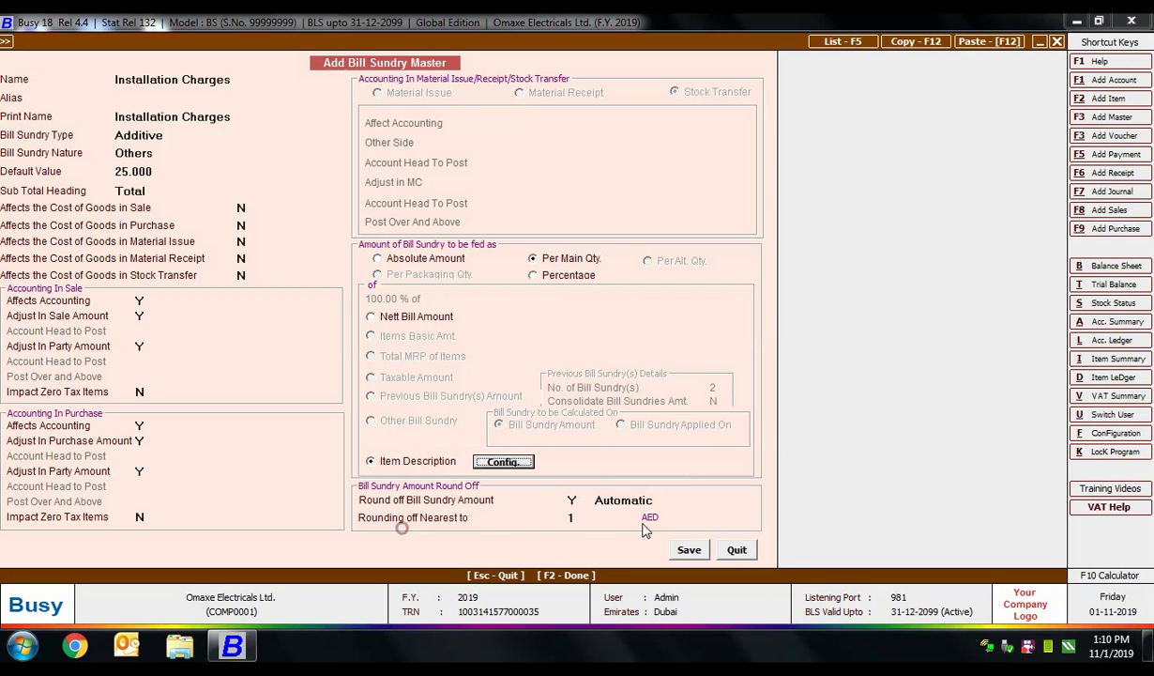
{"action": "left_click", "coordinate": [602, 516]}
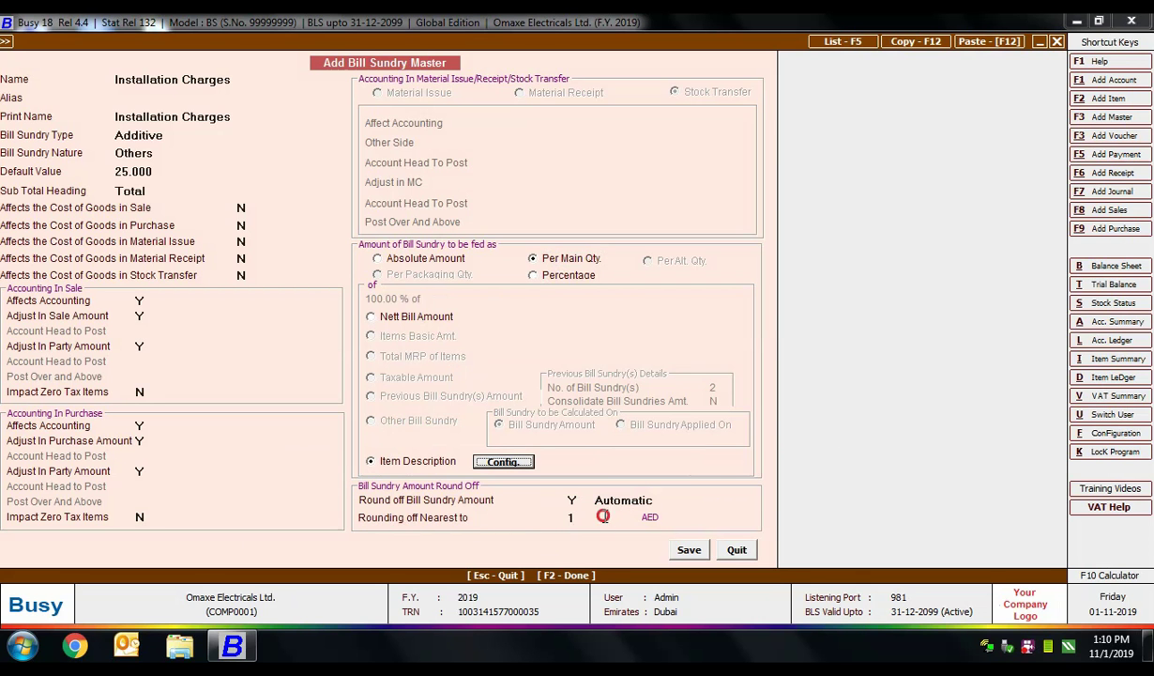
{"action": "left_click", "coordinate": [687, 550]}
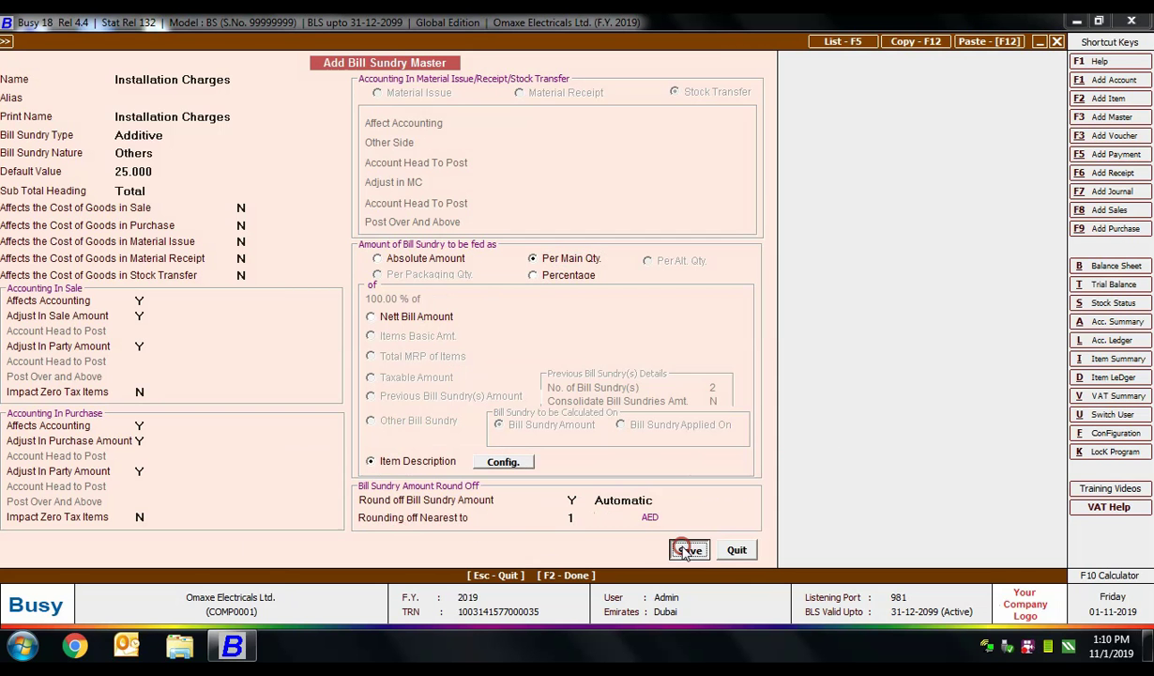
{"action": "key", "text": "Escape"}
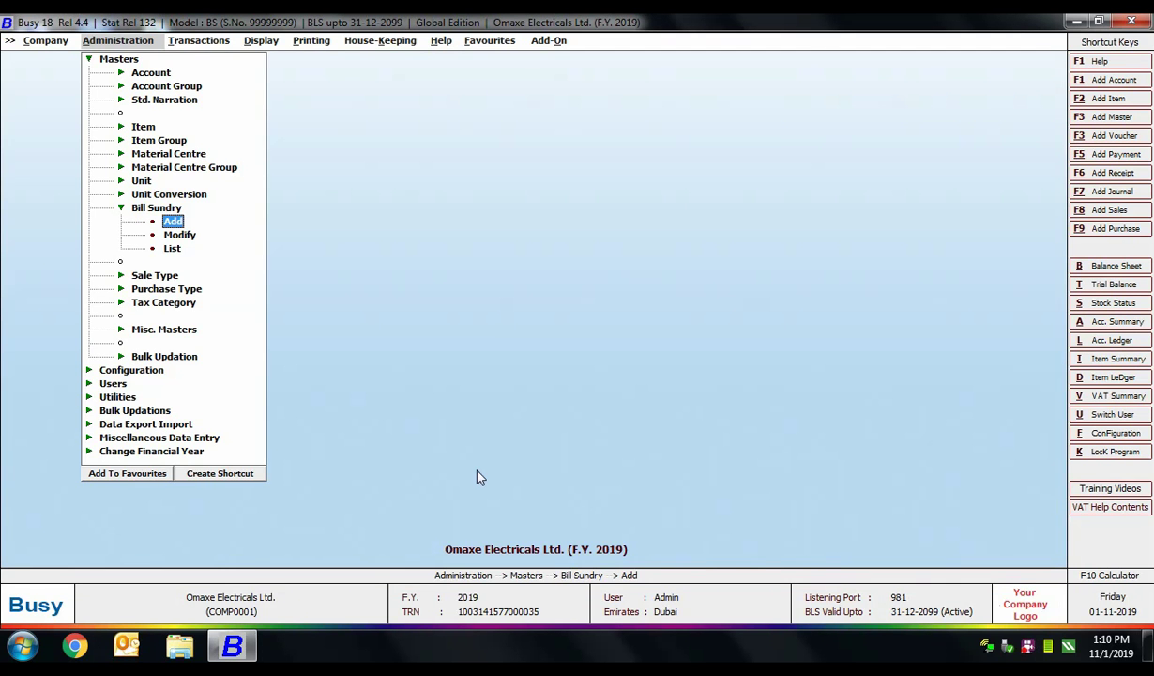
{"action": "key", "text": "Escape"}
{"action": "key", "text": "Escape"}
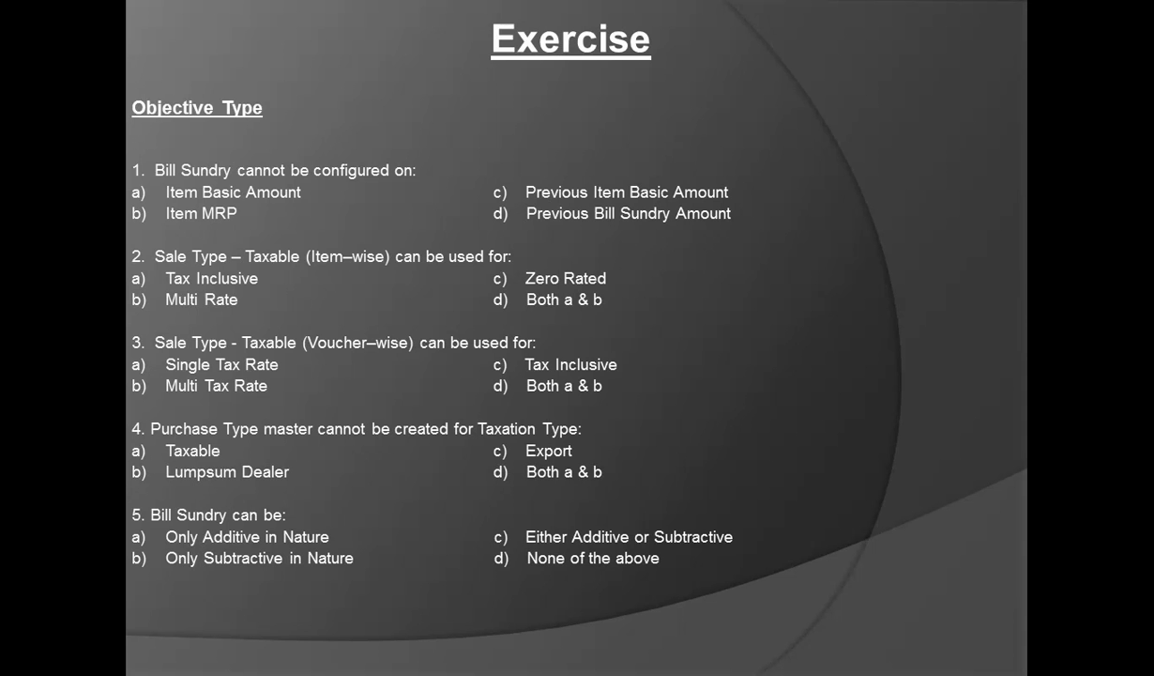
{"action": "key", "text": "Right"}
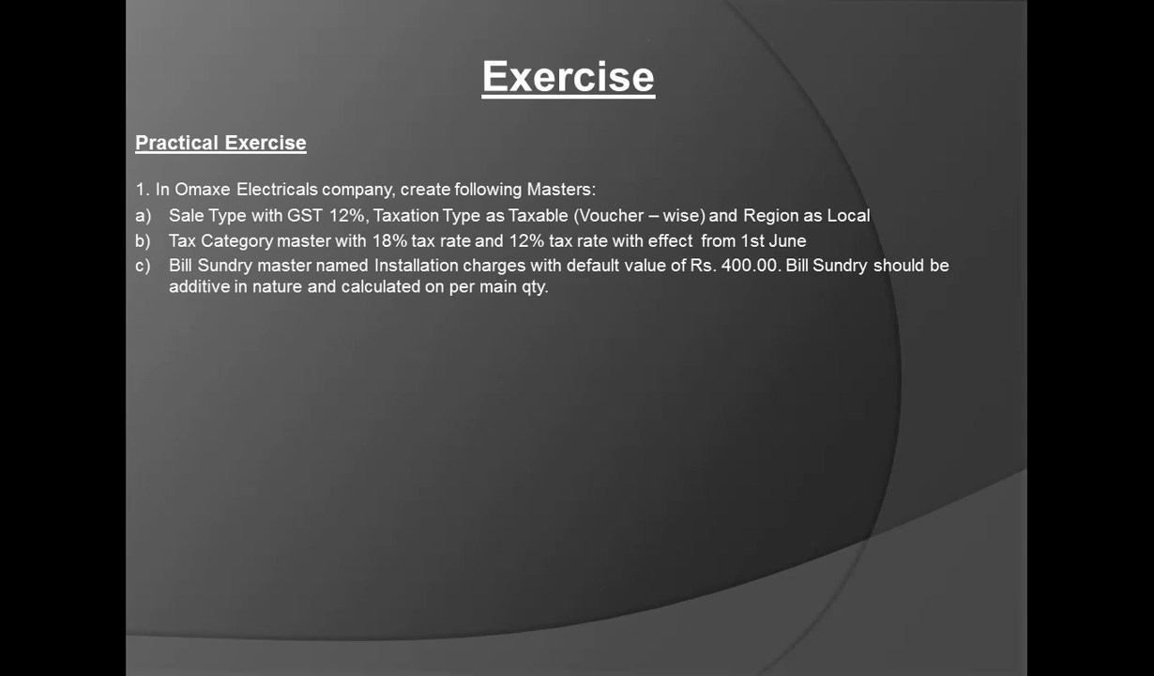
{"action": "key", "text": "Right"}
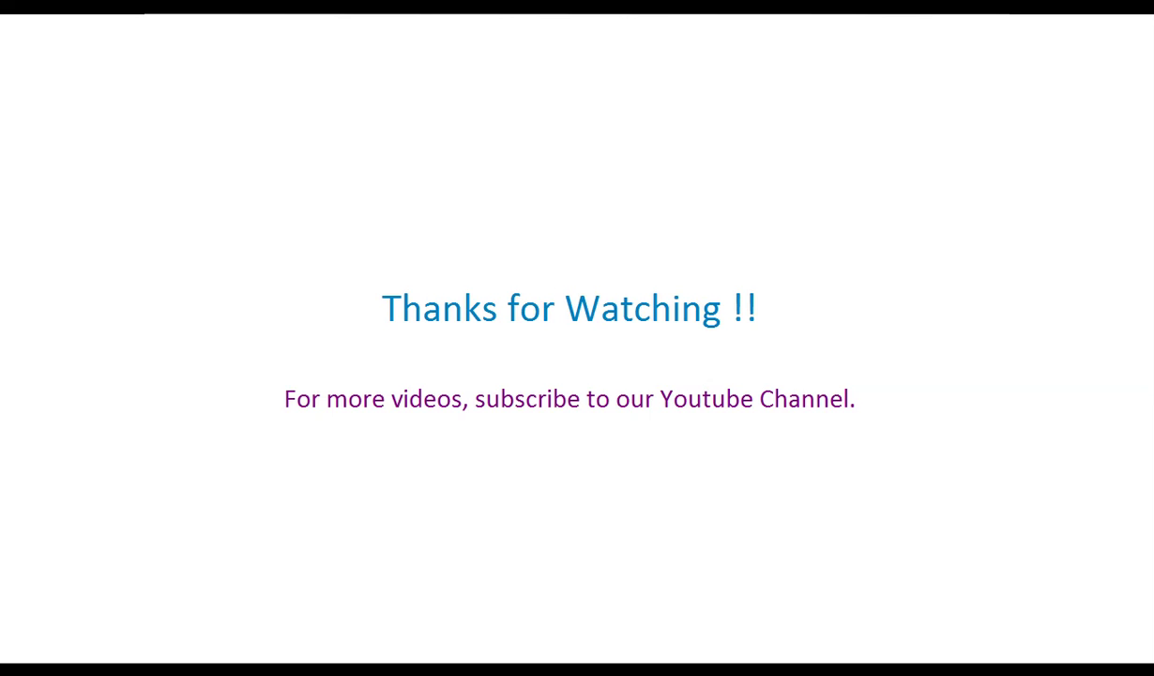